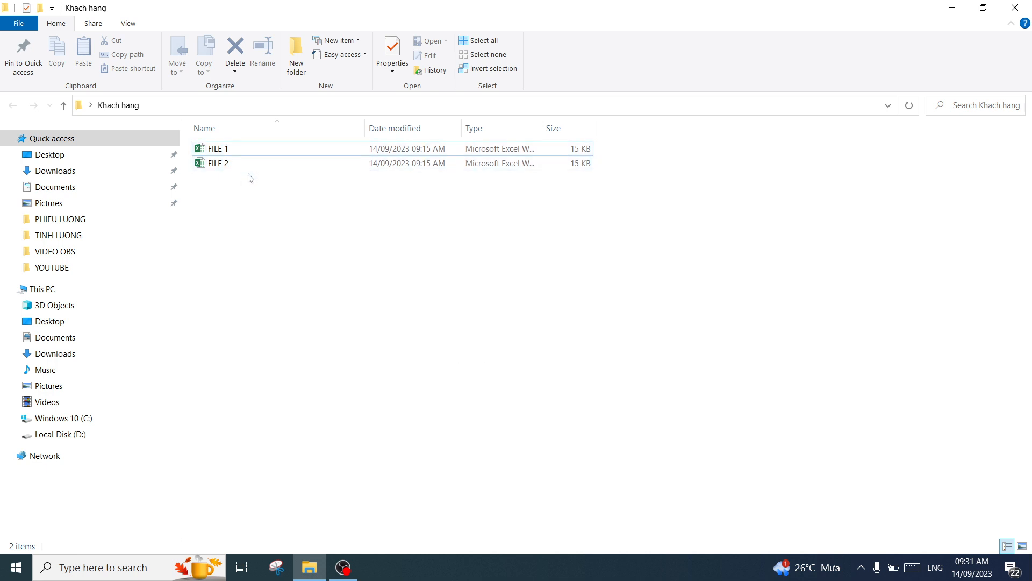
Open the FILE 1 workbook from the Khach hang folder
{"action": "left_click", "coordinate": [230, 164]}
{"action": "left_click", "coordinate": [250, 202]}
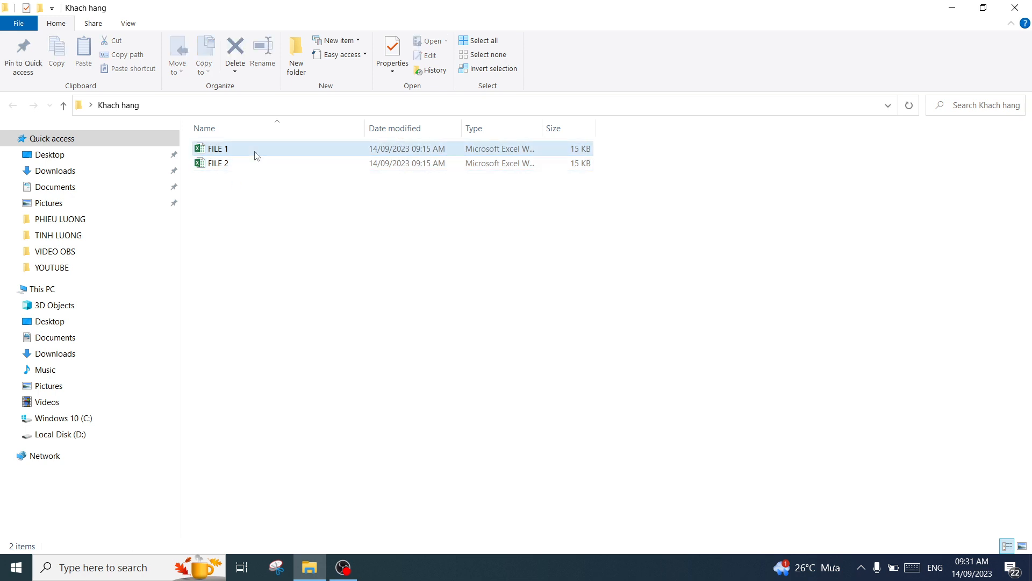
{"action": "left_click", "coordinate": [274, 153]}
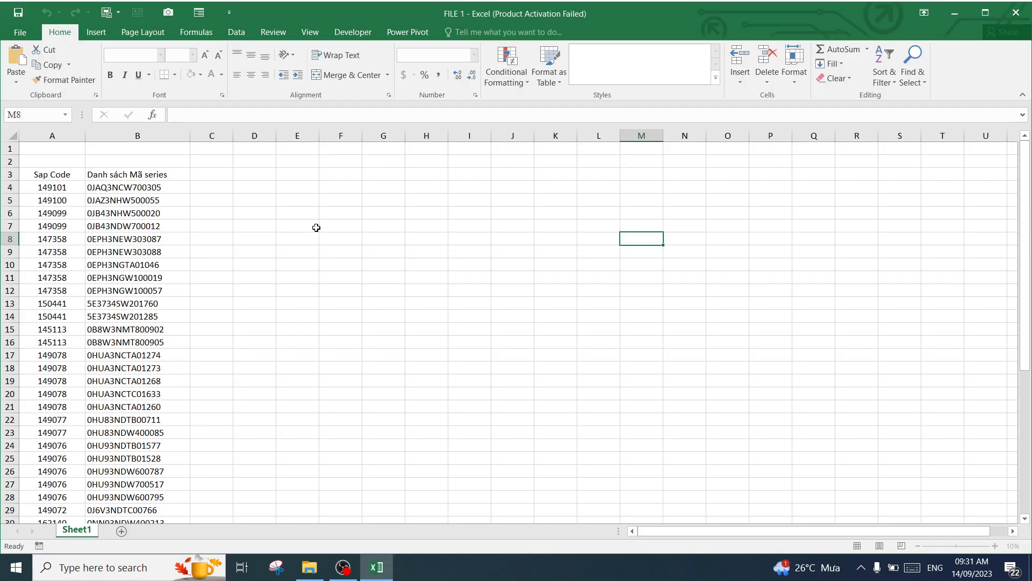
{"action": "left_click", "coordinate": [308, 214]}
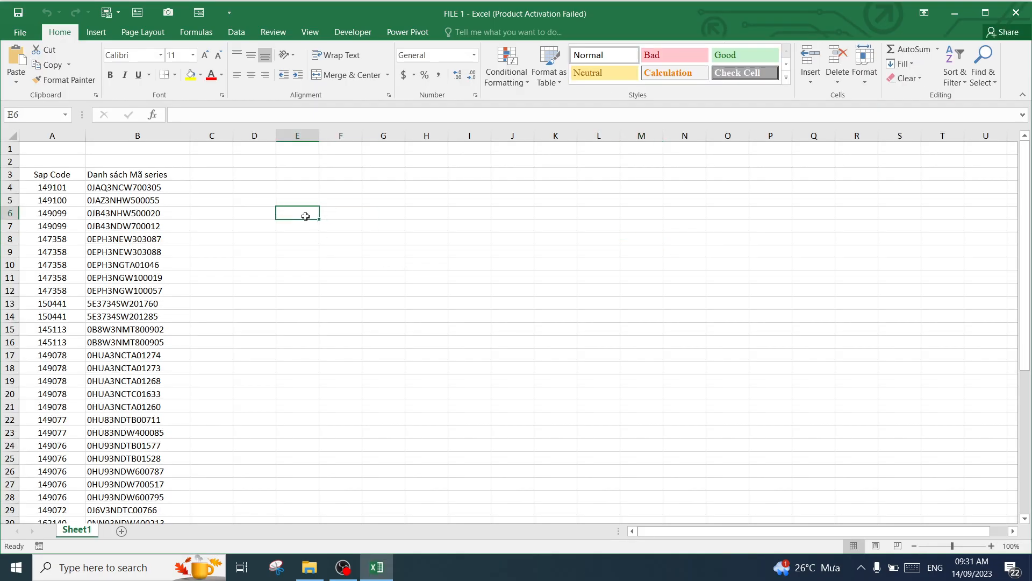
Open the FILE 2 workbook from the Khach hang folder and close the Office activation wizard
{"action": "left_click", "coordinate": [309, 567]}
{"action": "left_click", "coordinate": [272, 164]}
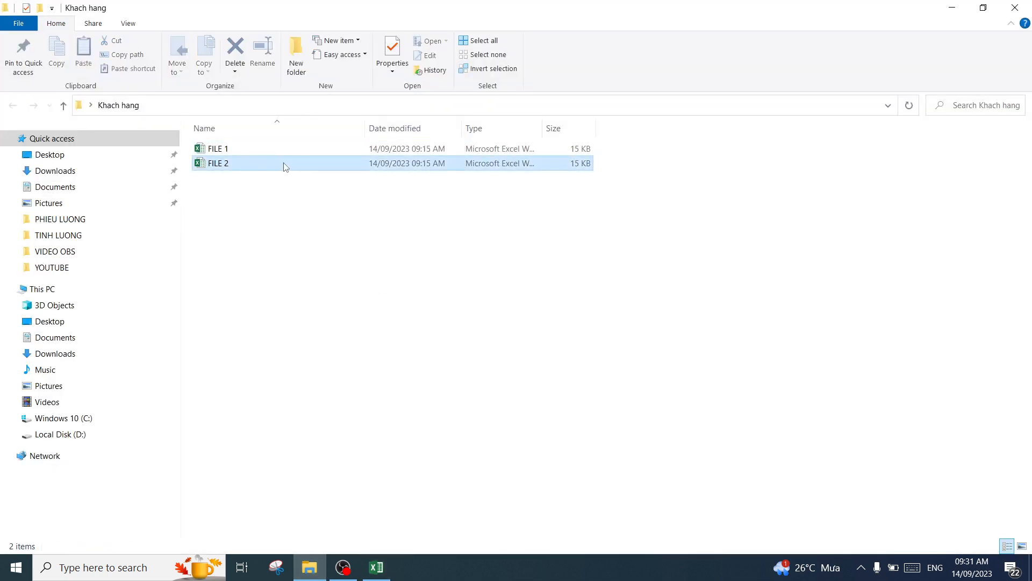
{"action": "double_click", "coordinate": [284, 164]}
{"action": "left_click", "coordinate": [651, 416]}
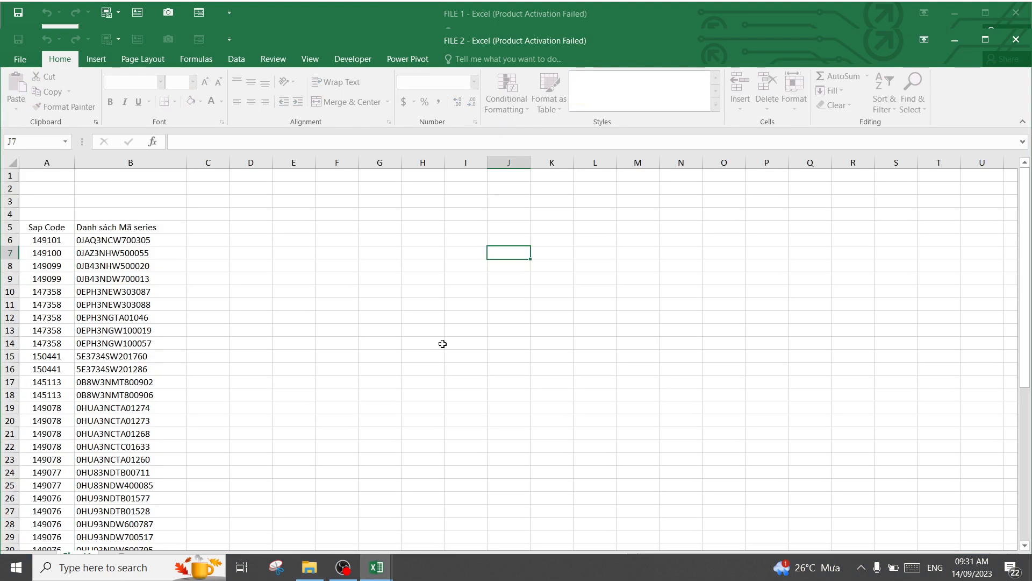
{"action": "left_click", "coordinate": [420, 269]}
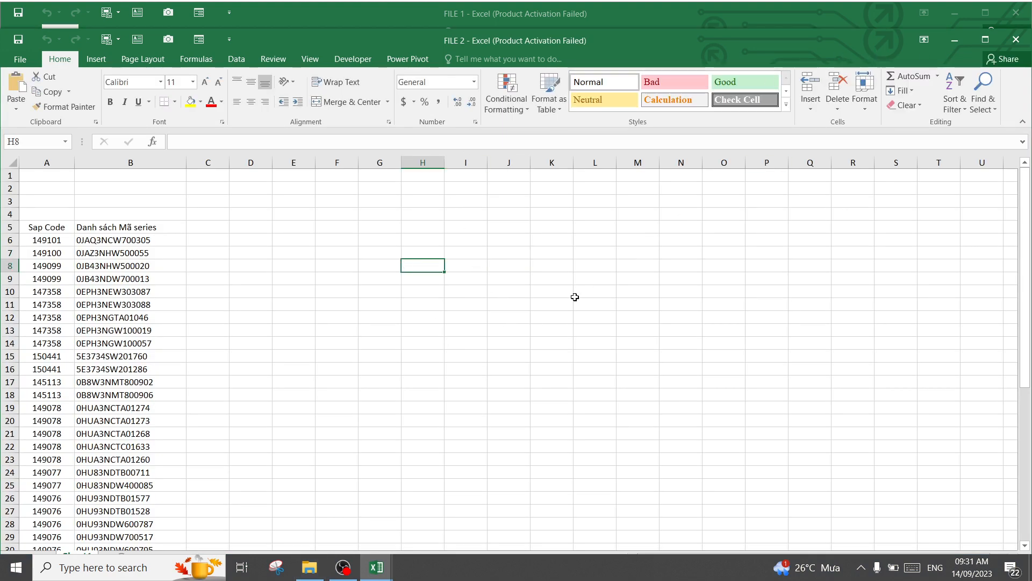
Arrange the FILE 2 and FILE 1 workbook windows side by side
{"action": "key", "text": "super+Left"}
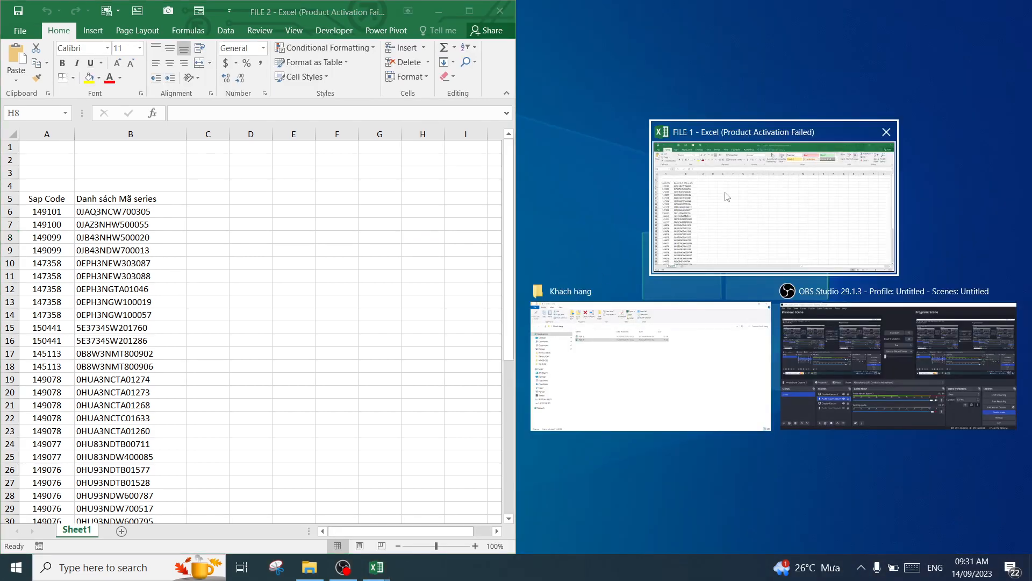
{"action": "left_click", "coordinate": [726, 195]}
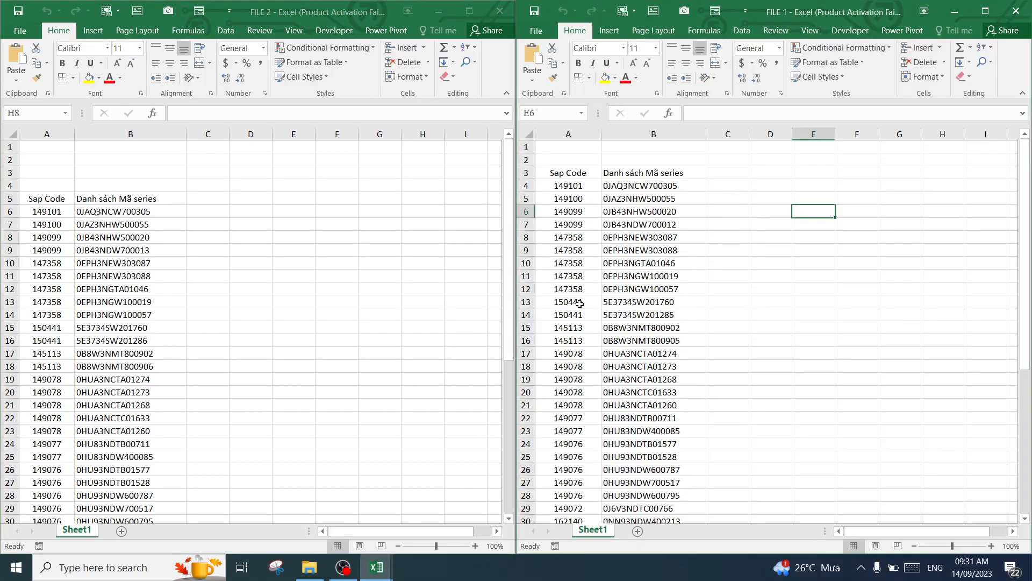
{"action": "left_click", "coordinate": [398, 262]}
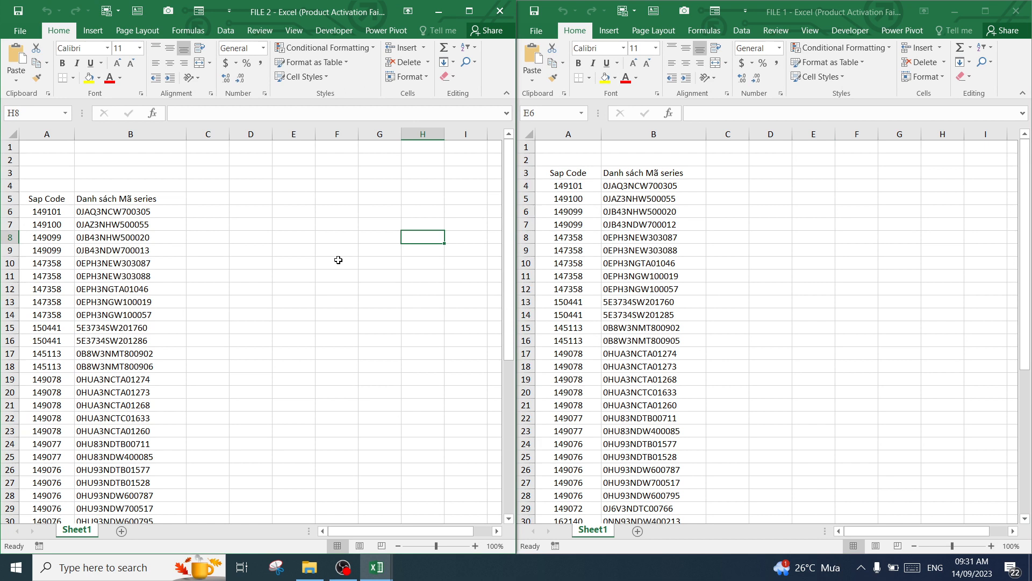
Check how many Sap Code entries FILE 2 contains, starting from A6
{"action": "left_click", "coordinate": [284, 204]}
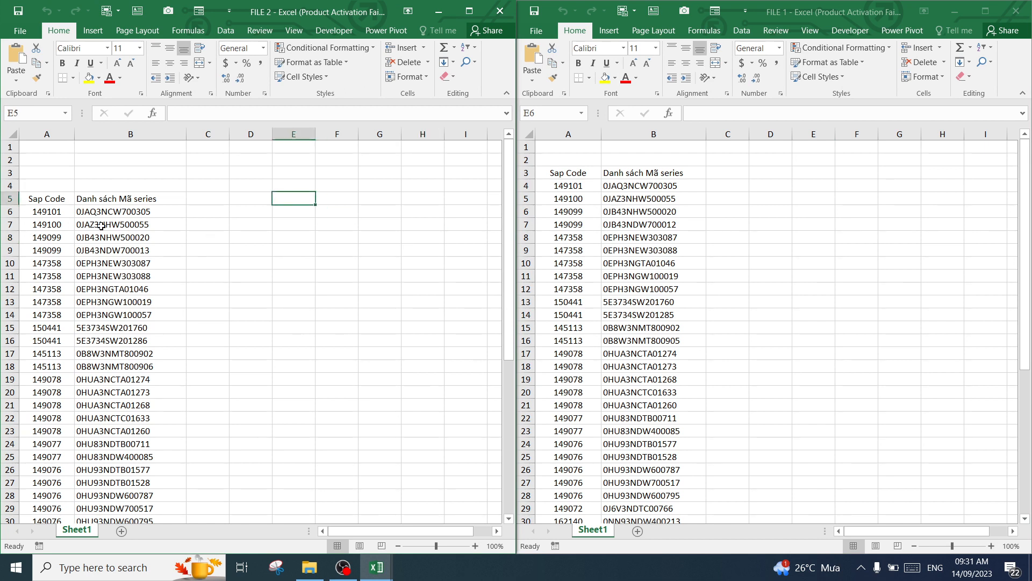
{"action": "left_click", "coordinate": [295, 252]}
{"action": "left_click", "coordinate": [52, 213]}
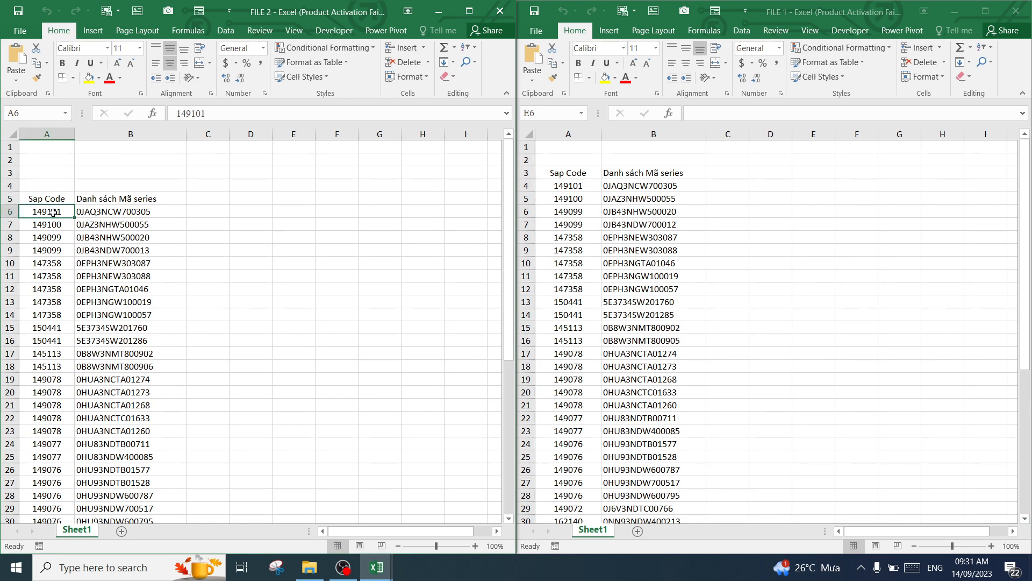
{"action": "key", "text": "ctrl+shift+Down"}
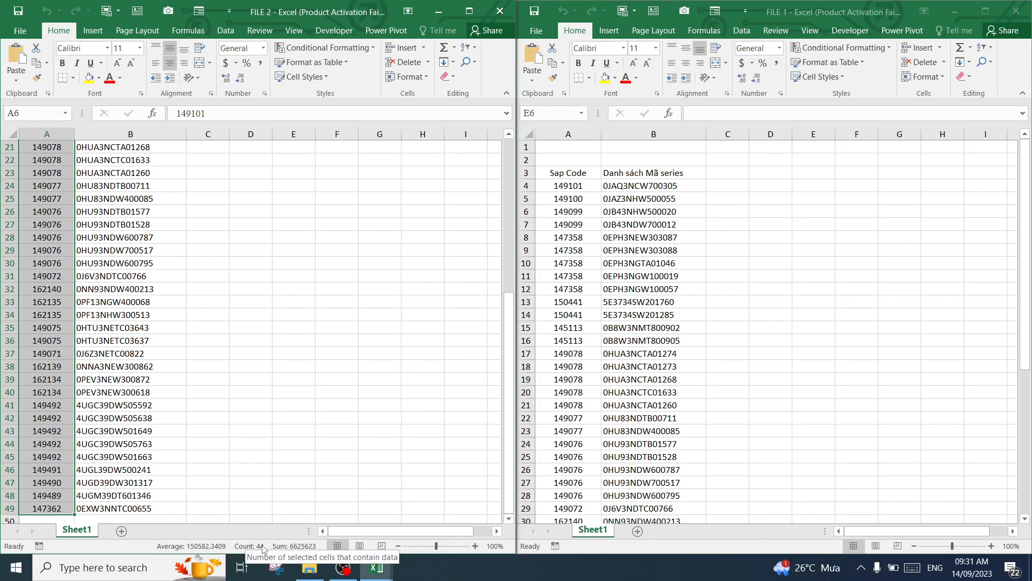
{"action": "left_click", "coordinate": [294, 338]}
{"action": "scroll", "coordinate": [377, 331], "scroll_direction": "up", "scroll_amount": 7}
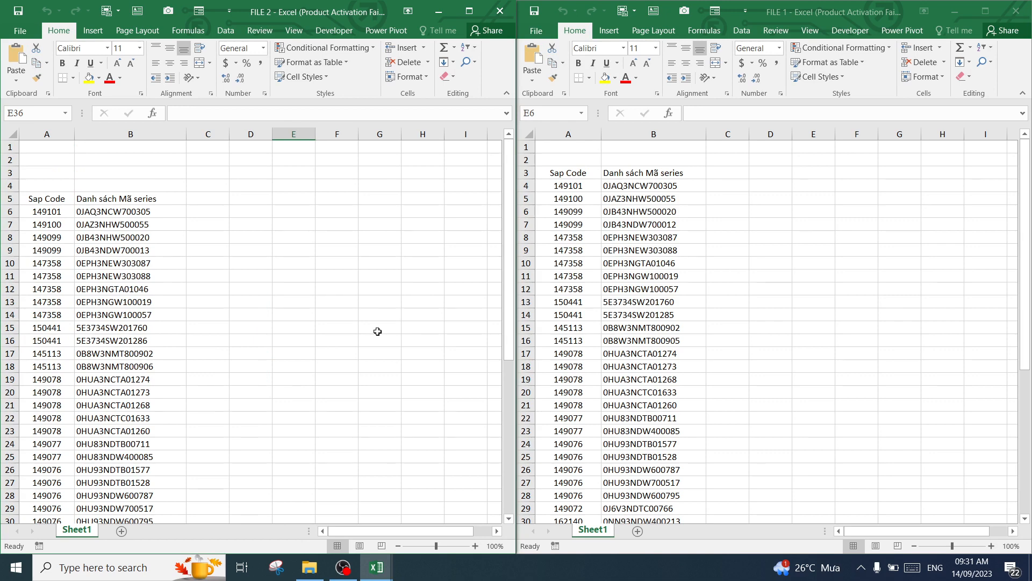
Check how many Sap Code entries FILE 1 contains, starting from A4
{"action": "left_click", "coordinate": [570, 187]}
{"action": "left_click", "coordinate": [570, 186]}
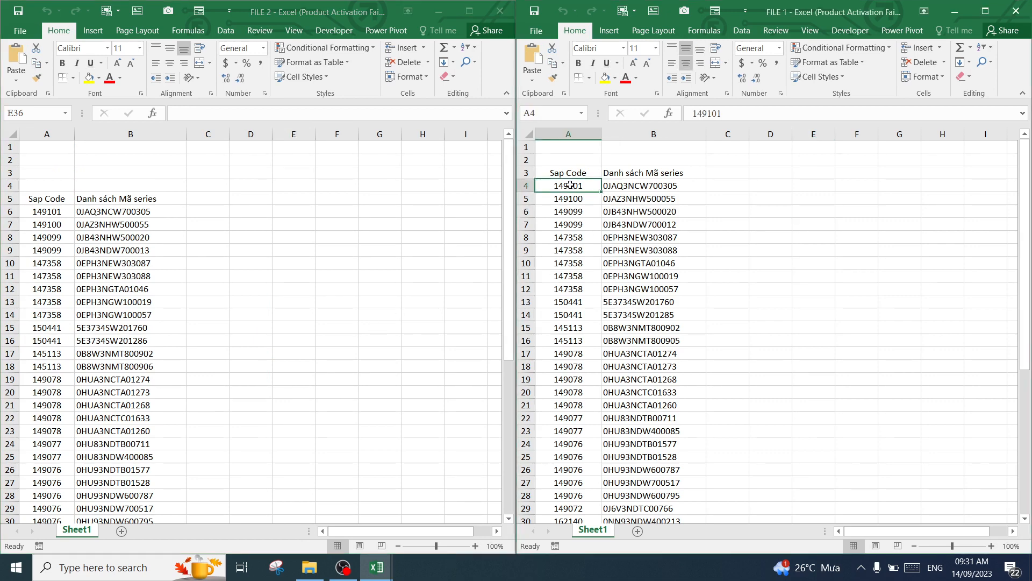
{"action": "key", "text": "ctrl+shift+Down"}
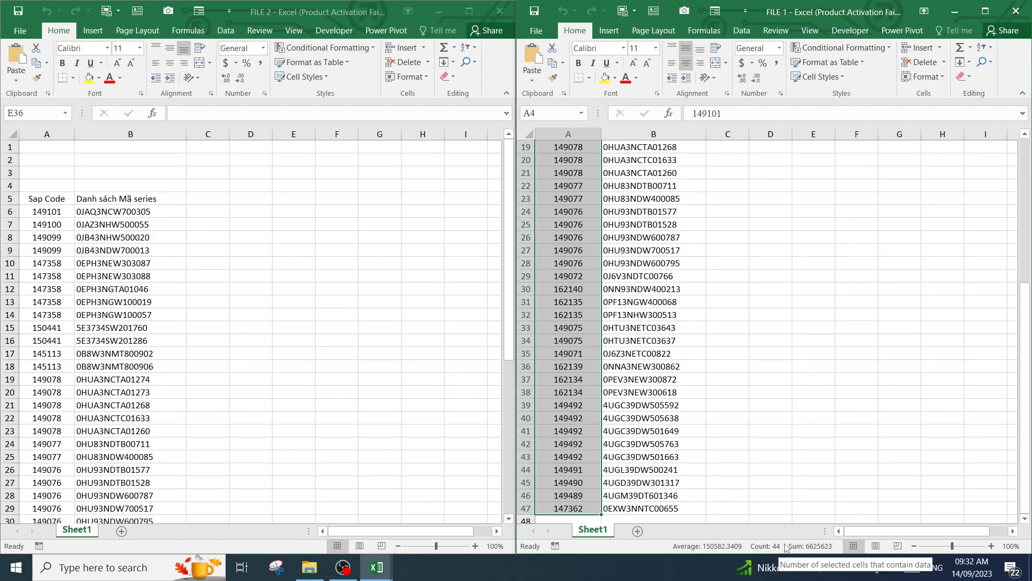
{"action": "left_click", "coordinate": [798, 369]}
Compare the Sap Code and Danh sách Mã series columns of FILE 2 with those in FILE 1
{"action": "left_click", "coordinate": [343, 290]}
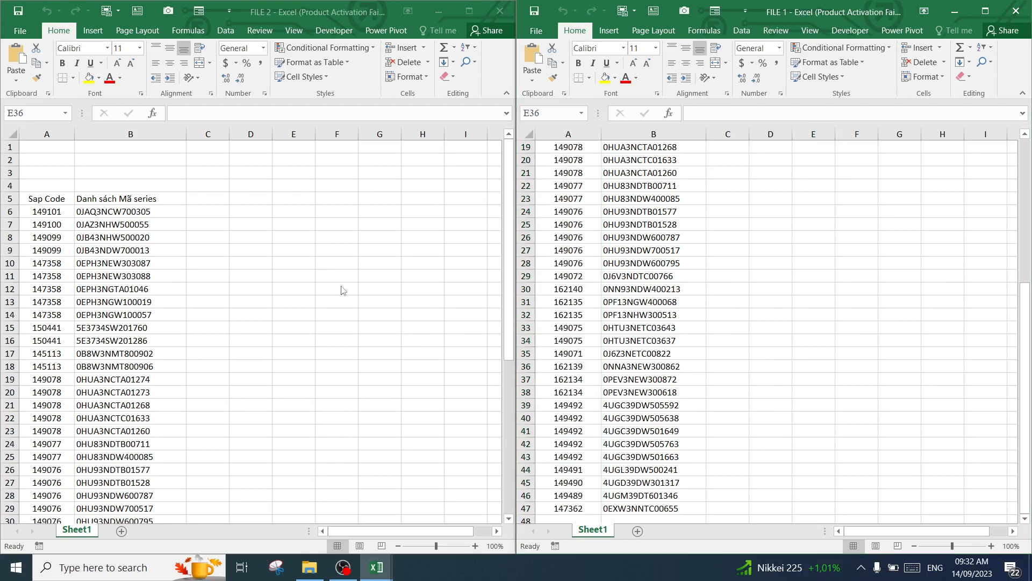
{"action": "left_click", "coordinate": [336, 277]}
{"action": "left_click", "coordinate": [328, 262]}
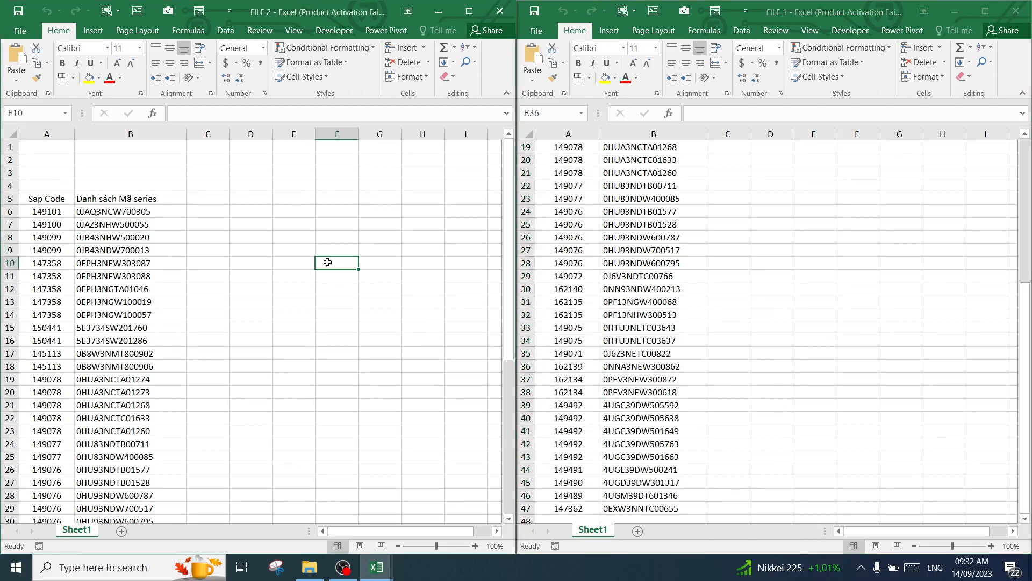
{"action": "left_click", "coordinate": [234, 239]}
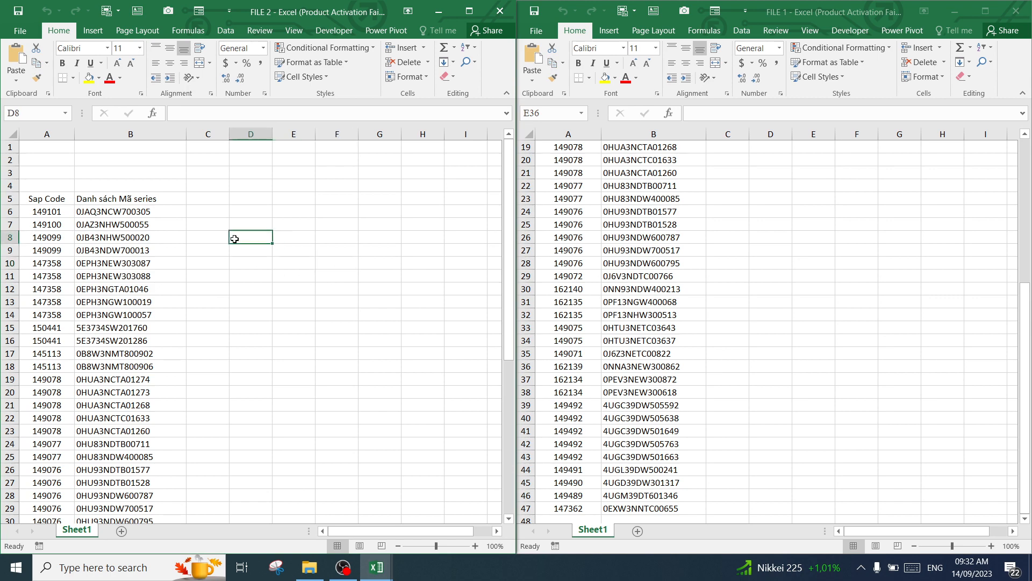
{"action": "left_click", "coordinate": [43, 199]}
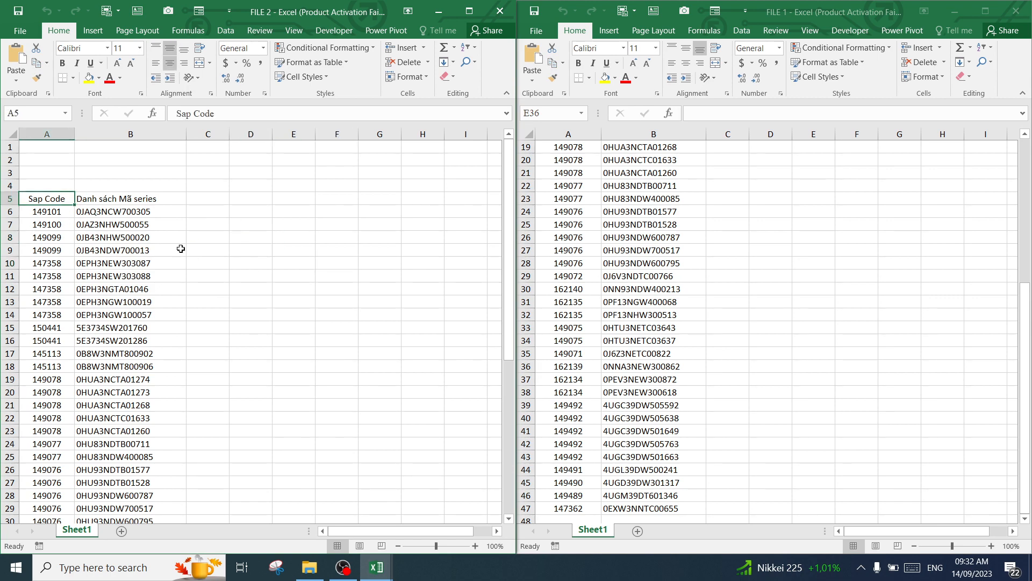
{"action": "key", "text": "Right"}
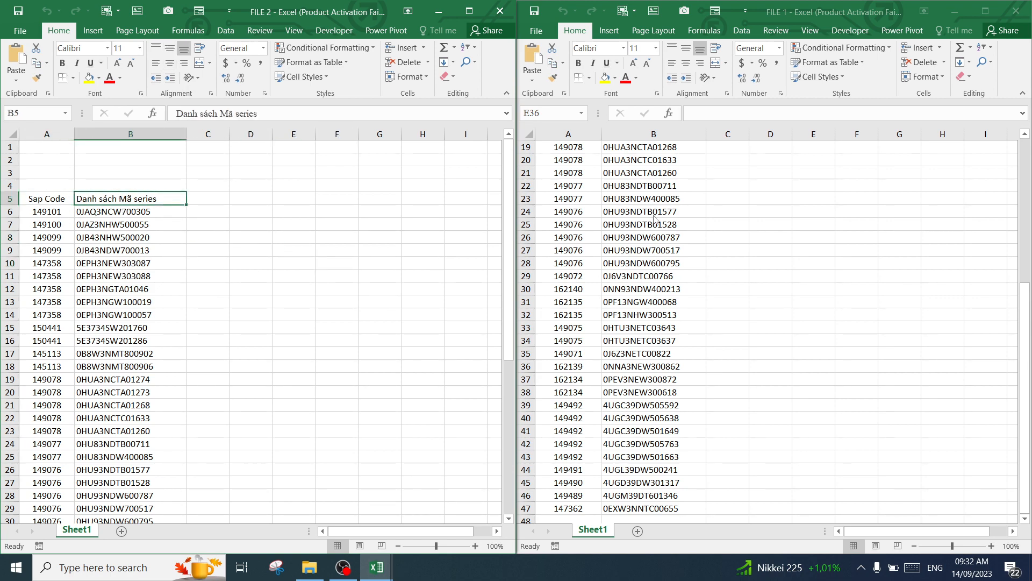
{"action": "left_click", "coordinate": [721, 234]}
{"action": "scroll", "coordinate": [721, 234], "scroll_direction": "up", "scroll_amount": 5}
{"action": "scroll", "coordinate": [721, 235], "scroll_direction": "up", "scroll_amount": 1}
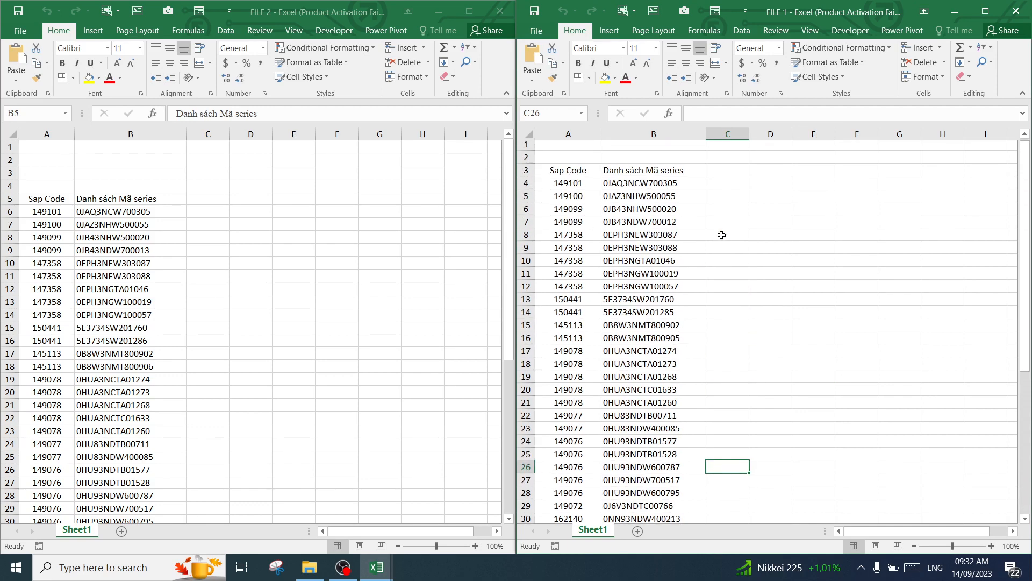
Widen column C of FILE 2, next to the Danh sách Mã series list
{"action": "left_click", "coordinate": [226, 221]}
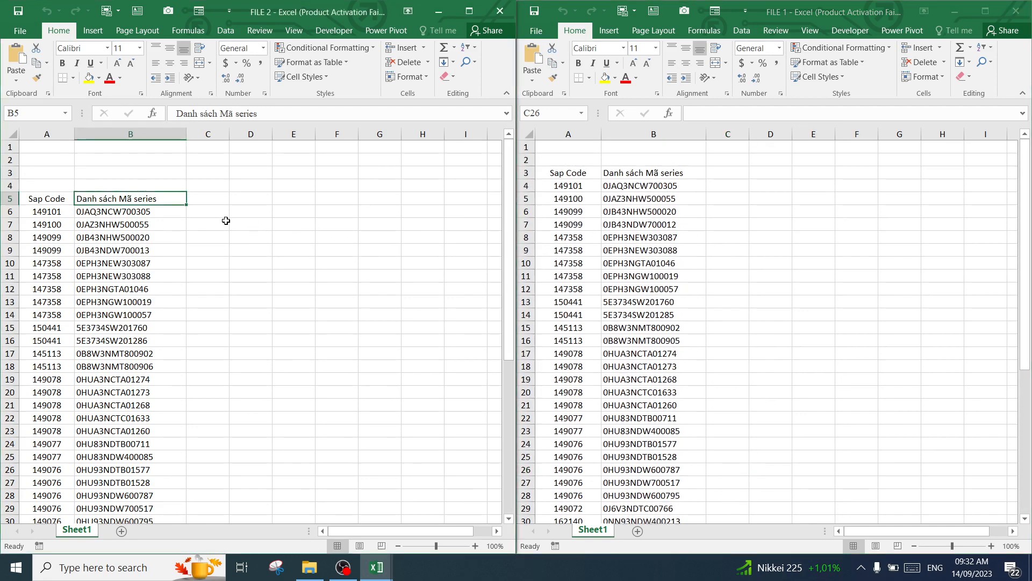
{"action": "left_click", "coordinate": [208, 199]}
{"action": "left_click", "coordinate": [207, 215]}
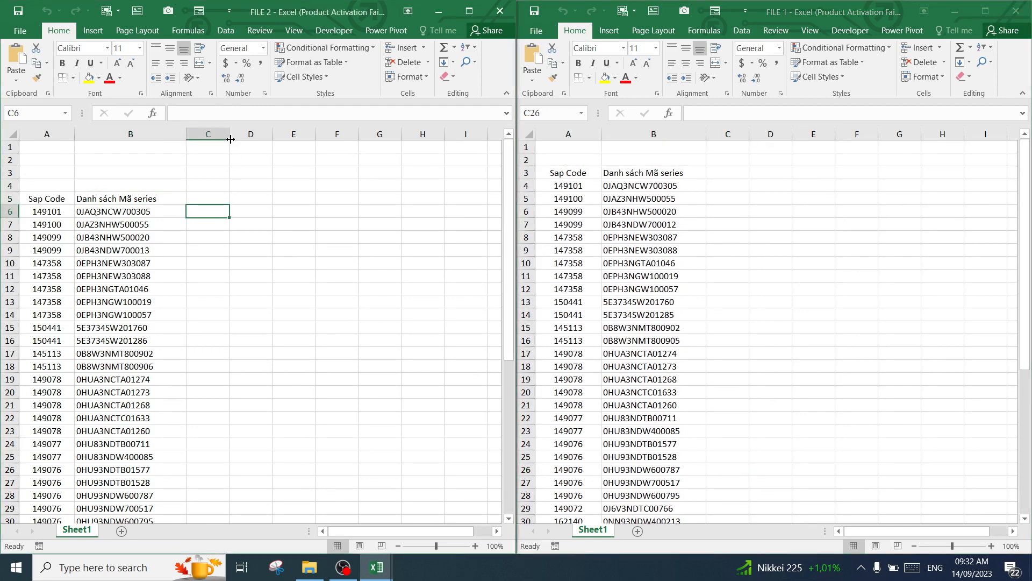
{"action": "left_click_drag", "start_coordinate": [230, 139], "coordinate": [286, 140]}
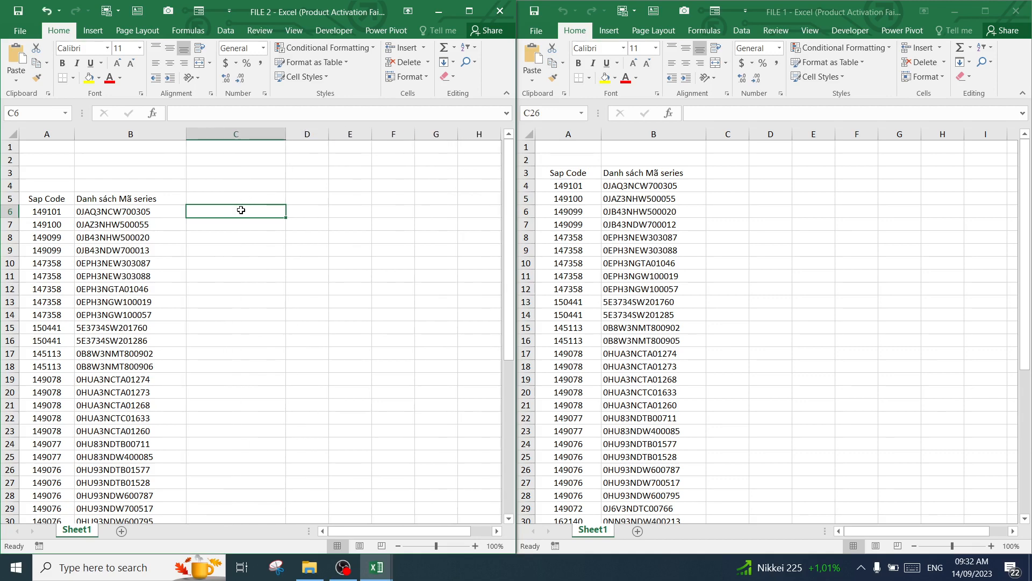
Start a VLOOKUP formula in C6 of FILE 2 and set its lookup value to A6 in the function arguments
{"action": "type", "text": "=vl"}
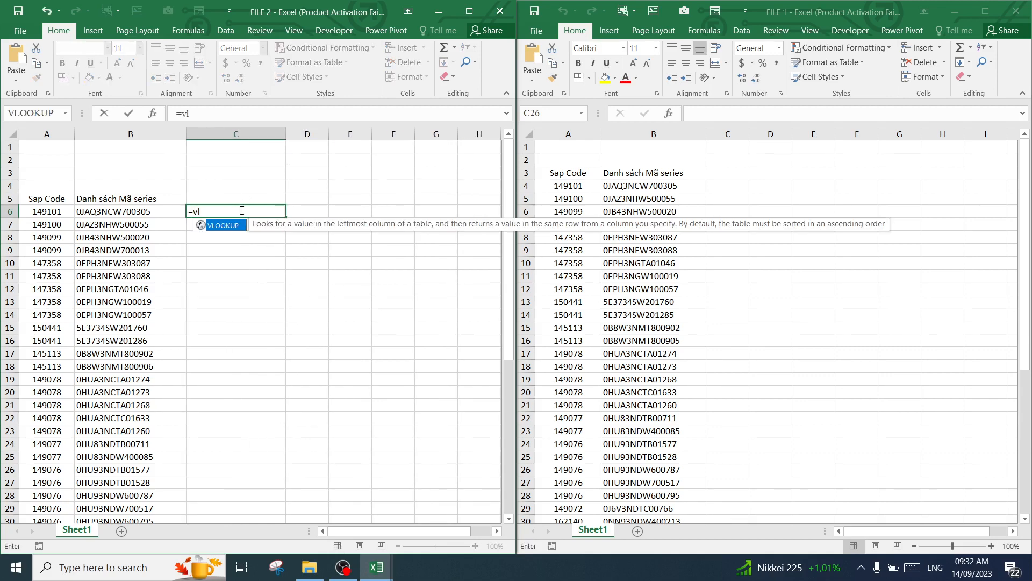
{"action": "double_click", "coordinate": [228, 226]}
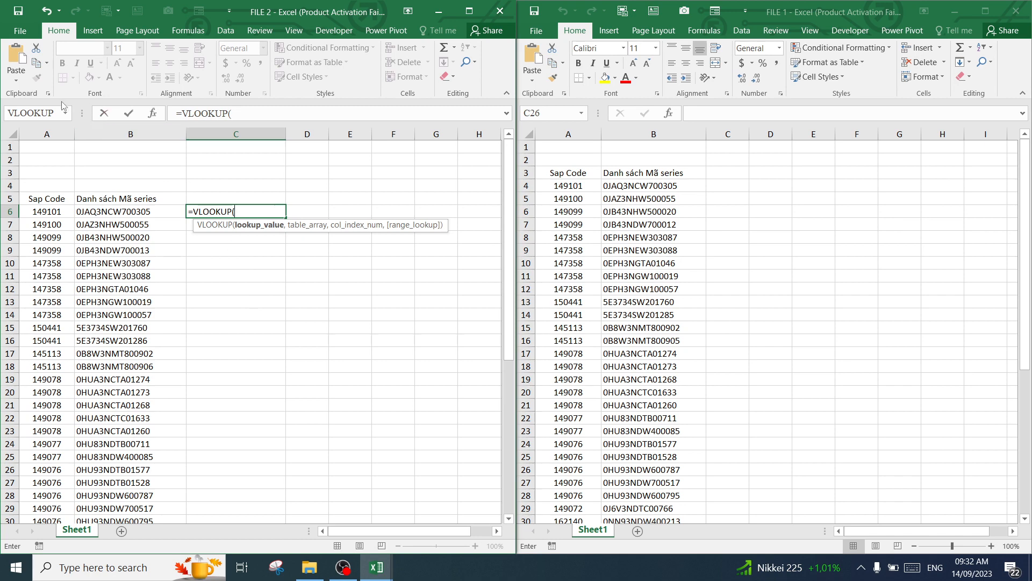
{"action": "left_click", "coordinate": [153, 113]}
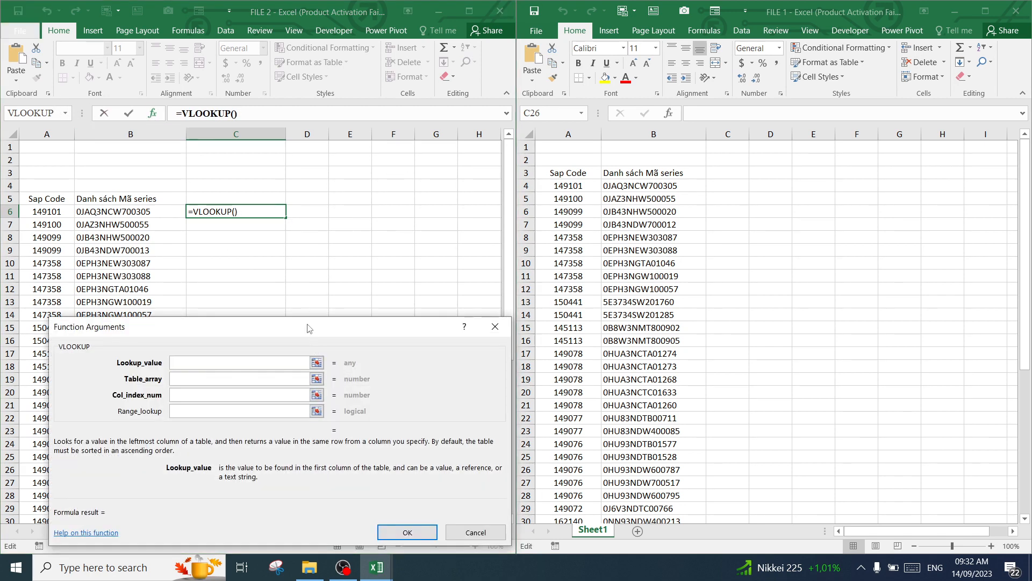
{"action": "left_click", "coordinate": [60, 215]}
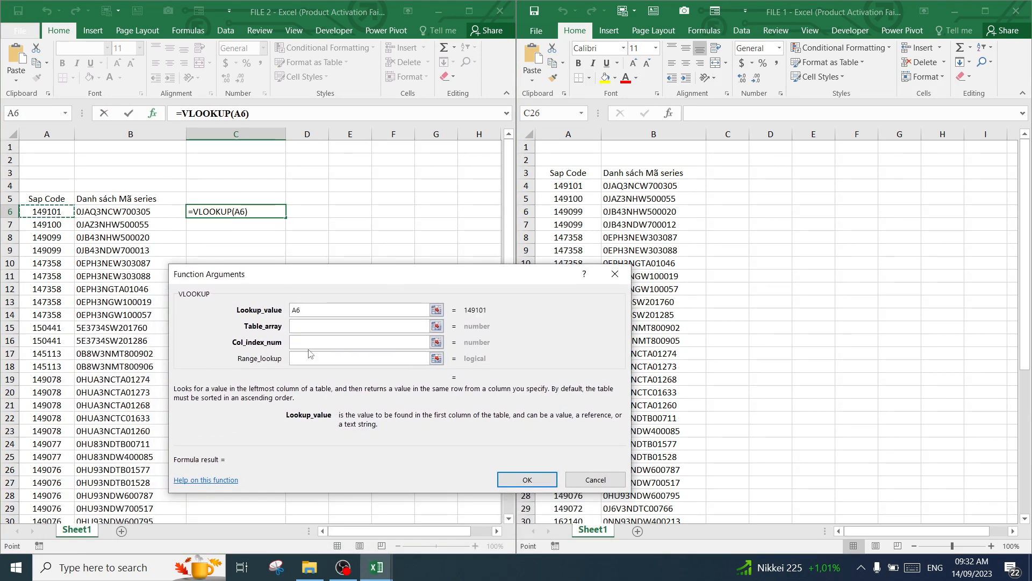
Set the VLOOKUP table array to $A$3:$B$47 on Sheet1 of FILE 1
{"action": "left_click", "coordinate": [315, 325]}
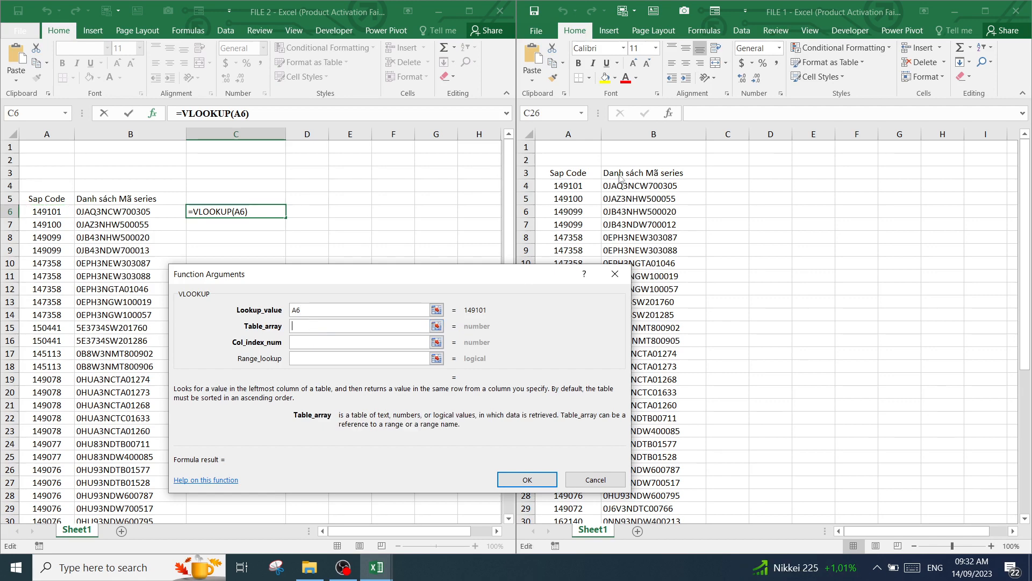
{"action": "left_click_drag", "start_coordinate": [562, 174], "coordinate": [635, 237]}
{"action": "key", "text": "ctrl+shift+Down"}
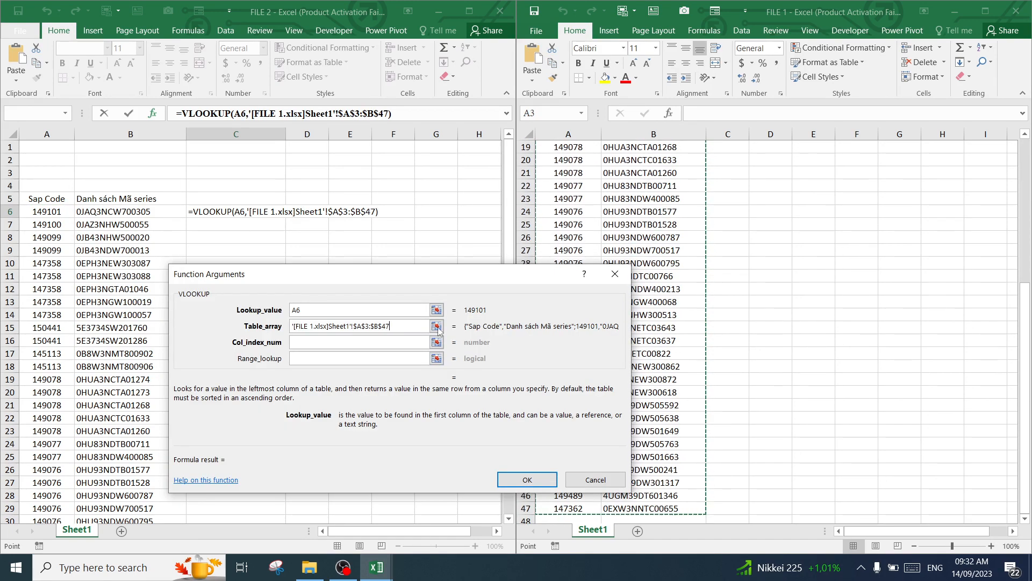
Set the VLOOKUP column index to 2 and the range lookup to 0, and enter the formula in C6
{"action": "left_click", "coordinate": [395, 343]}
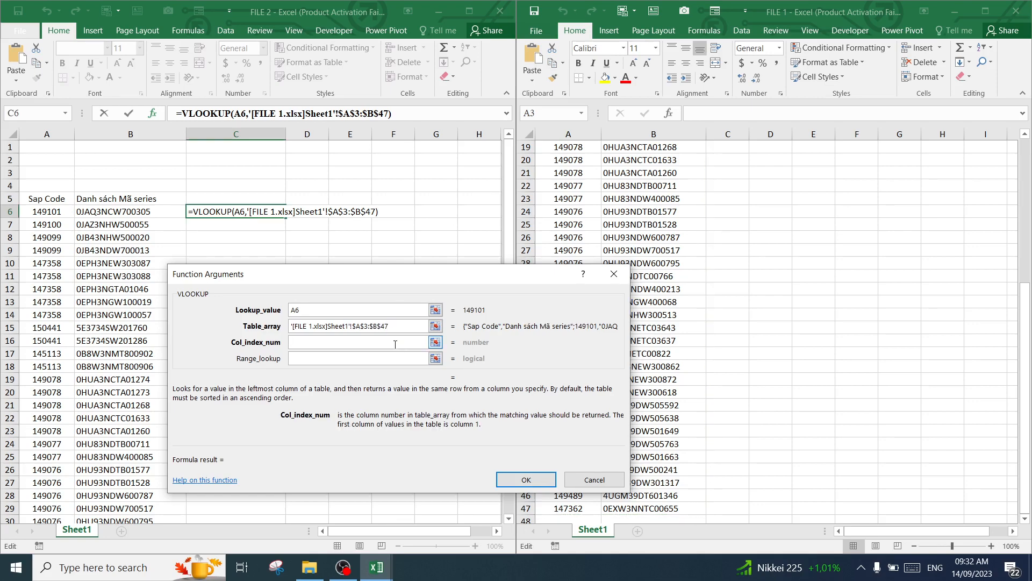
{"action": "type", "text": "2"}
{"action": "left_click", "coordinate": [382, 357]}
{"action": "type", "text": "0"}
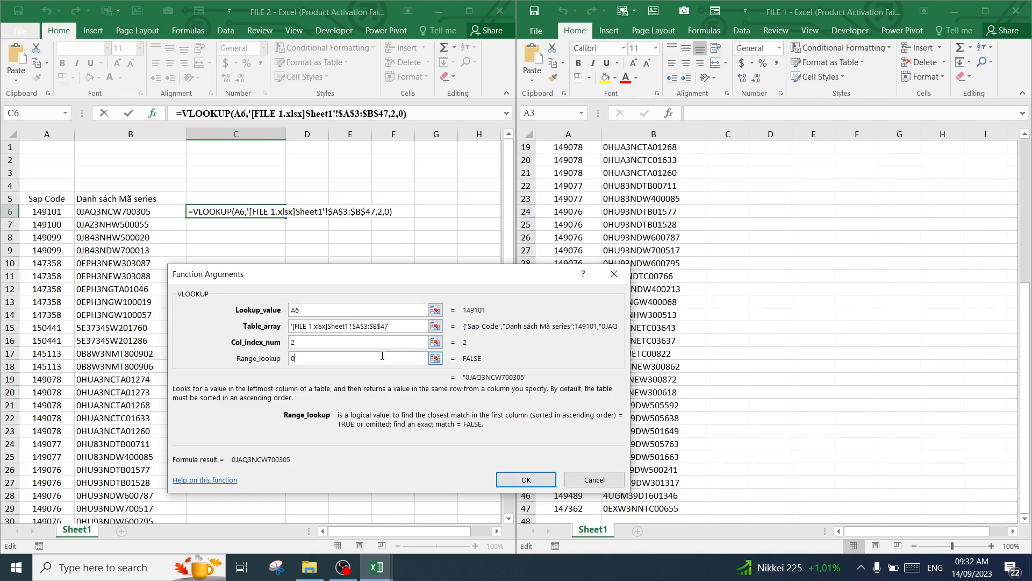
{"action": "key", "text": "Return"}
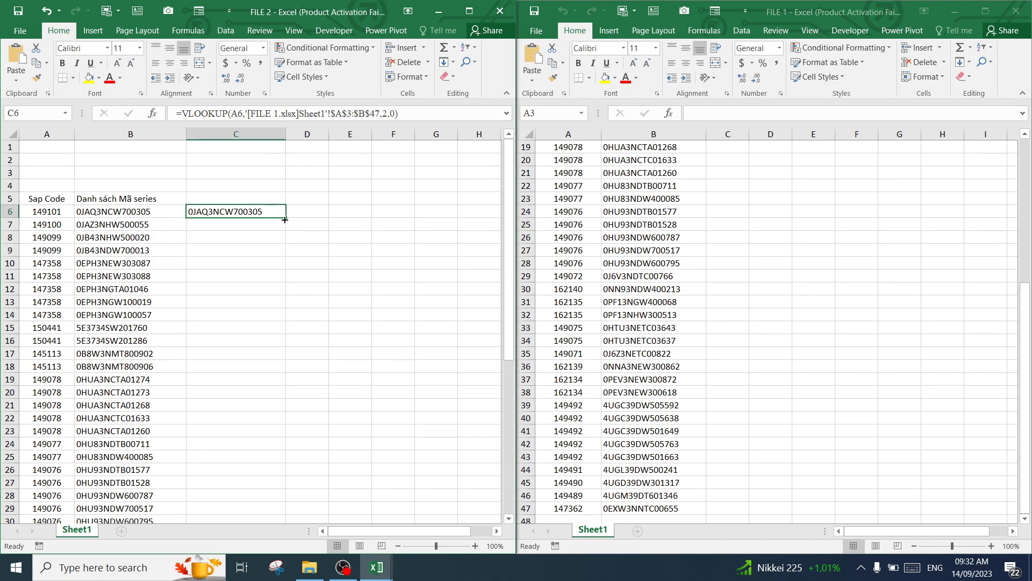
Fill the VLOOKUP formula from C6 down column C to row 49 and review the copied cells
{"action": "left_click_drag", "start_coordinate": [285, 219], "coordinate": [233, 498]}
{"action": "left_click", "coordinate": [244, 380]}
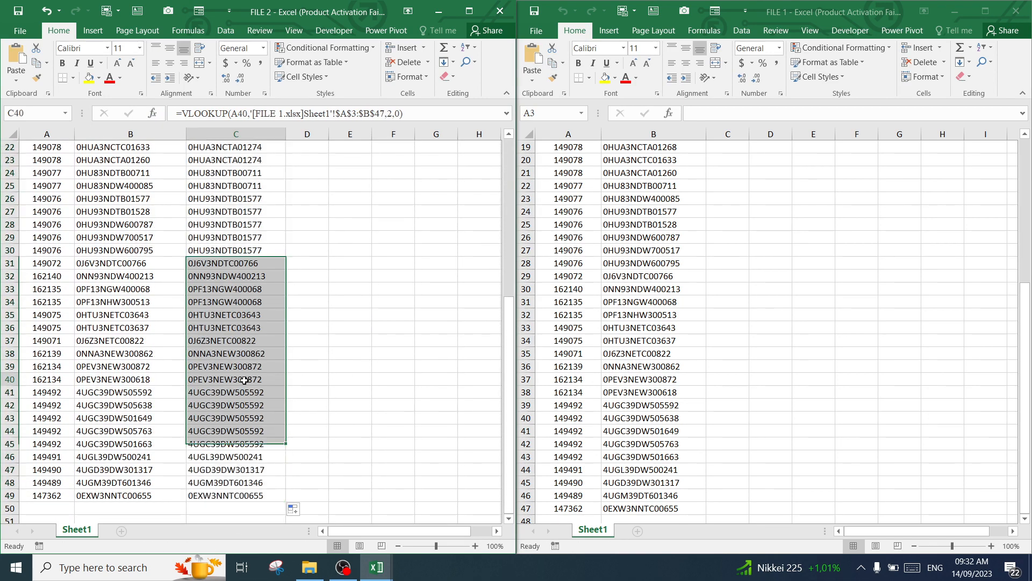
{"action": "scroll", "coordinate": [253, 350], "scroll_direction": "up", "scroll_amount": 7}
{"action": "left_click", "coordinate": [226, 224]}
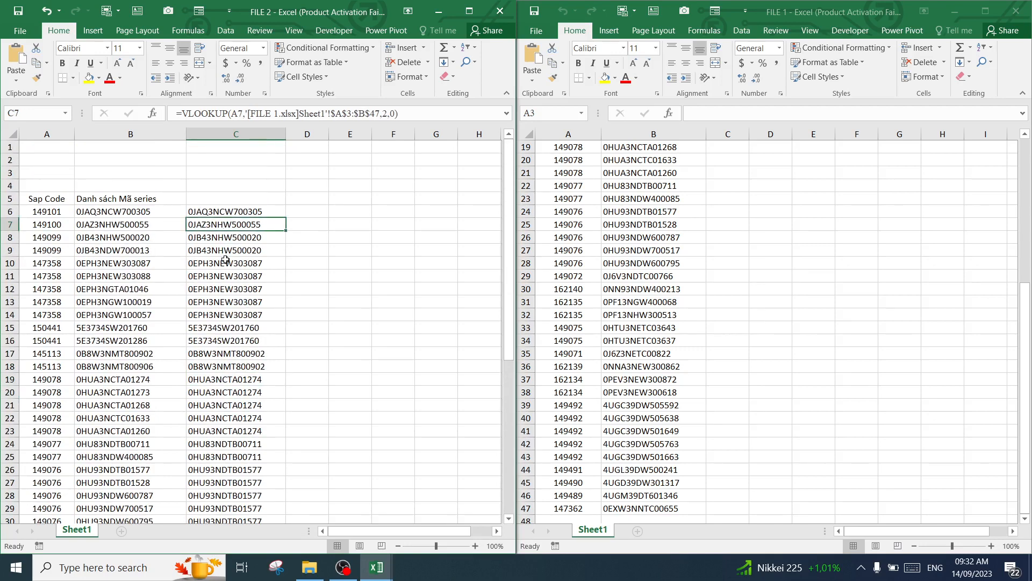
Review the VLOOKUP results and copied formulas in column C of FILE 2 down to row 49
{"action": "left_click", "coordinate": [226, 261]}
{"action": "left_click", "coordinate": [225, 301]}
{"action": "left_click", "coordinate": [224, 352]}
{"action": "scroll", "coordinate": [226, 369], "scroll_direction": "down", "scroll_amount": 5}
{"action": "left_click", "coordinate": [226, 327]}
{"action": "scroll", "coordinate": [226, 328], "scroll_direction": "down", "scroll_amount": 4}
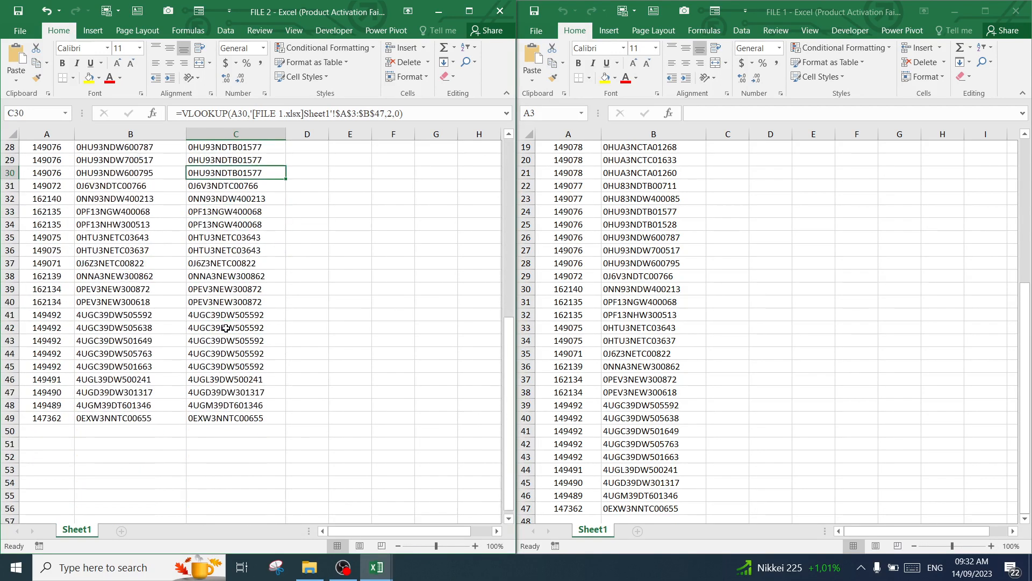
{"action": "left_click", "coordinate": [225, 303]}
{"action": "left_click", "coordinate": [224, 315]}
{"action": "left_click", "coordinate": [224, 340]}
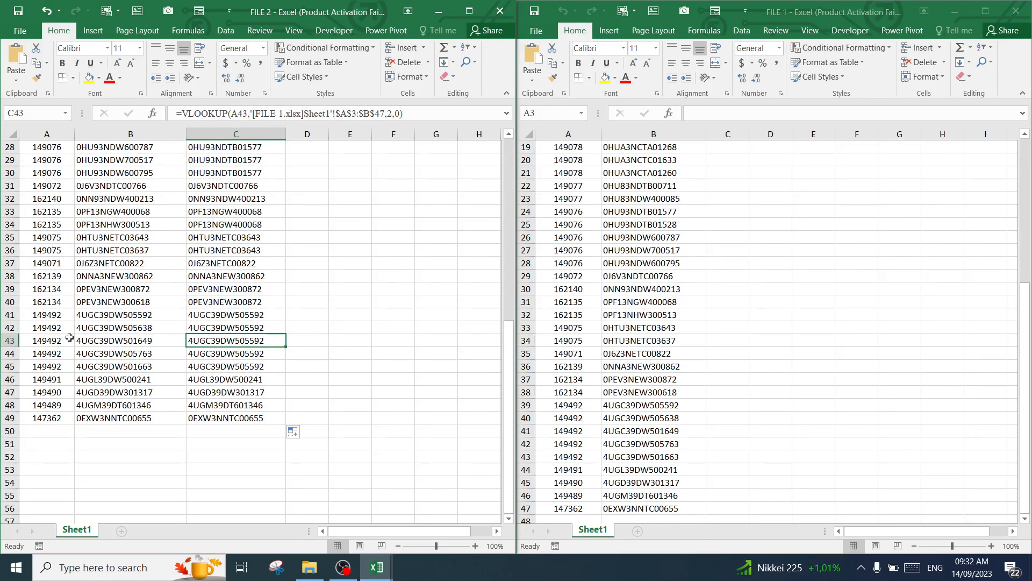
Compare the series codes in column B with the lookup results in column C for rows 42 to 49
{"action": "left_click", "coordinate": [92, 330]}
{"action": "left_click", "coordinate": [221, 331]}
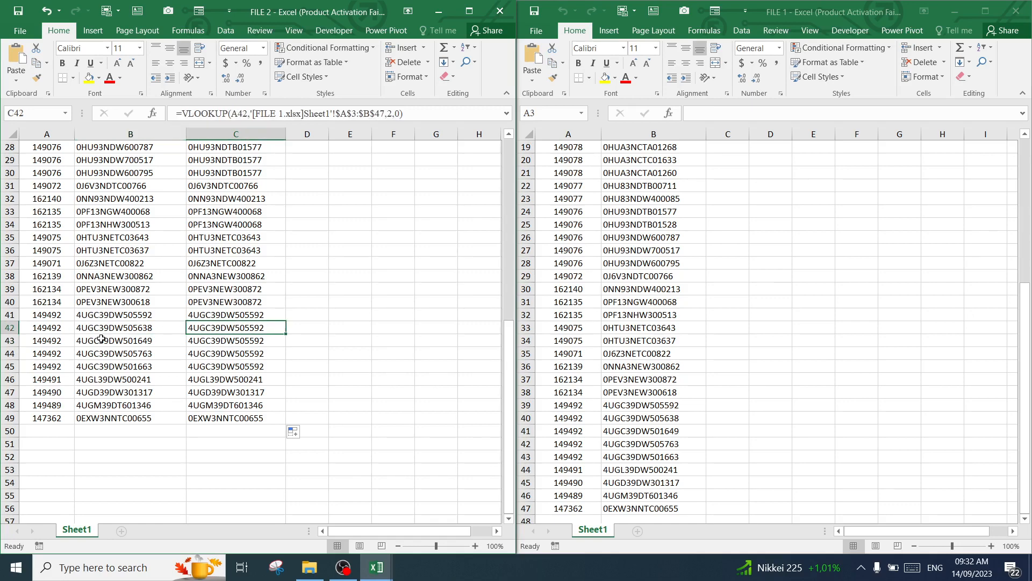
{"action": "left_click", "coordinate": [182, 331]}
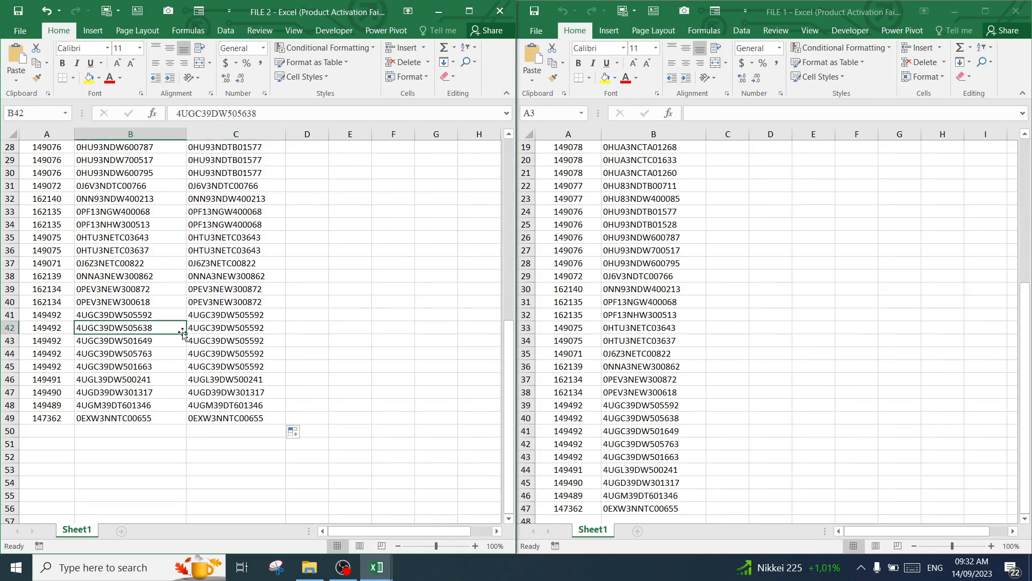
{"action": "left_click", "coordinate": [108, 340]}
{"action": "left_click", "coordinate": [112, 354]}
{"action": "left_click", "coordinate": [113, 366]}
{"action": "left_click", "coordinate": [217, 365]}
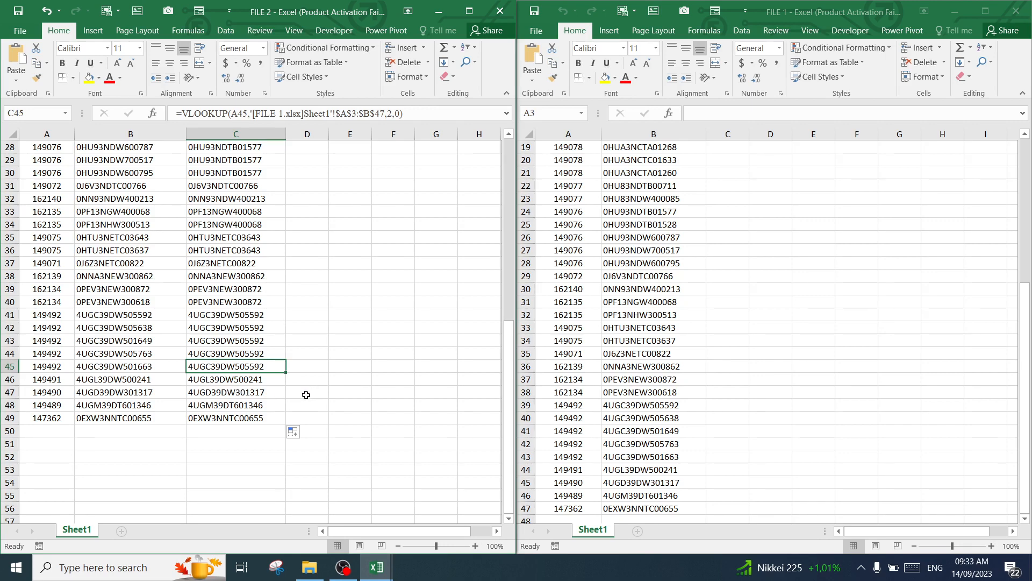
{"action": "left_click_drag", "start_coordinate": [142, 380], "coordinate": [252, 380]}
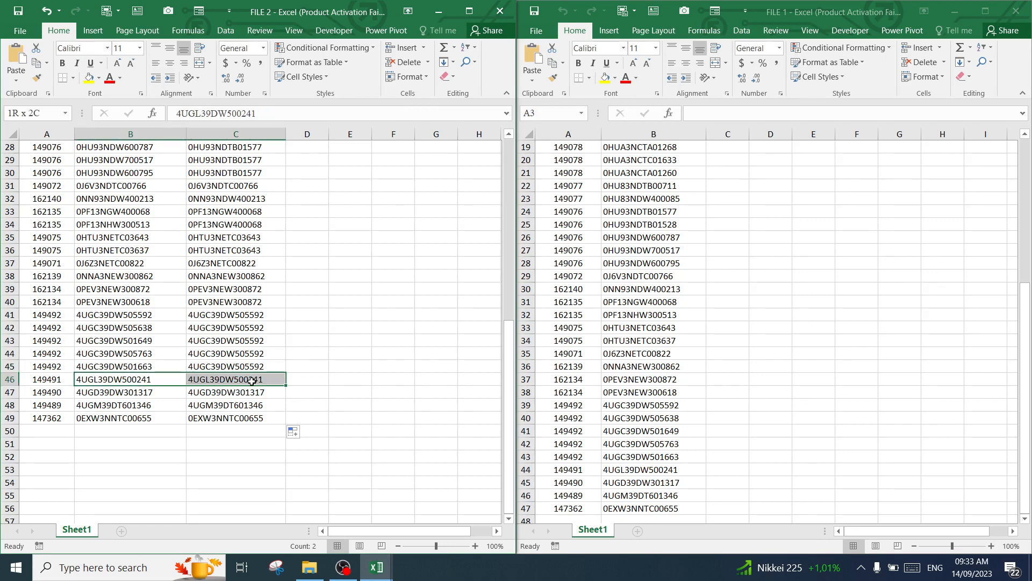
{"action": "left_click_drag", "start_coordinate": [126, 393], "coordinate": [275, 404]}
{"action": "left_click_drag", "start_coordinate": [138, 417], "coordinate": [243, 419]}
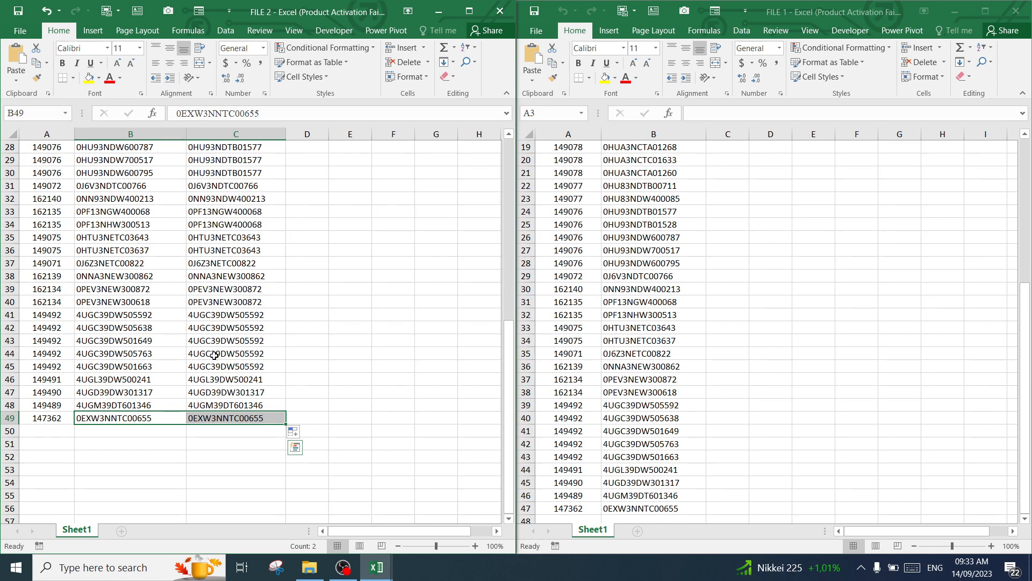
Compare the Sap Code, series code and lookup result row by row in A41:C43 of FILE 2
{"action": "left_click_drag", "start_coordinate": [57, 318], "coordinate": [239, 341]}
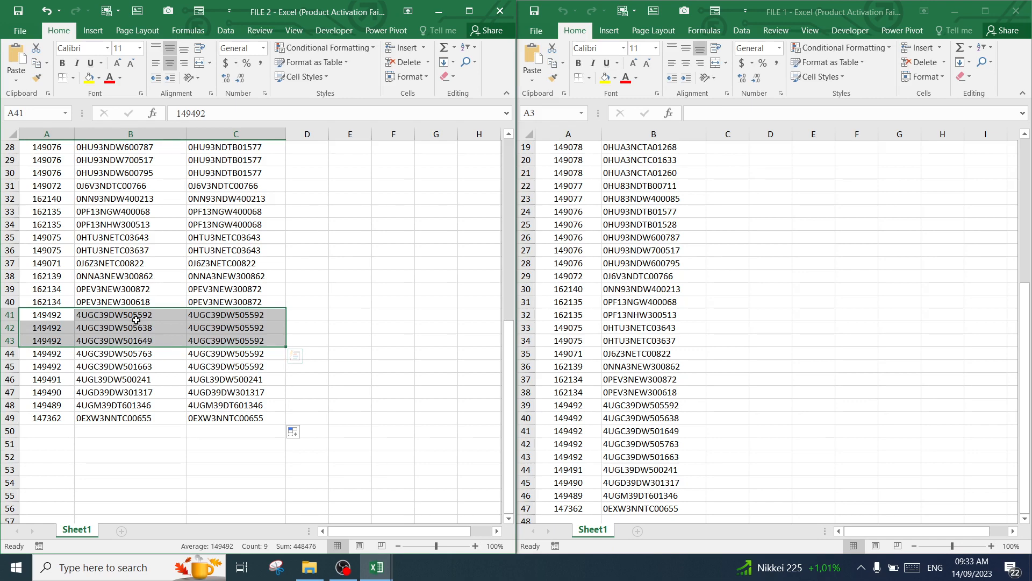
{"action": "left_click_drag", "start_coordinate": [132, 316], "coordinate": [231, 329]}
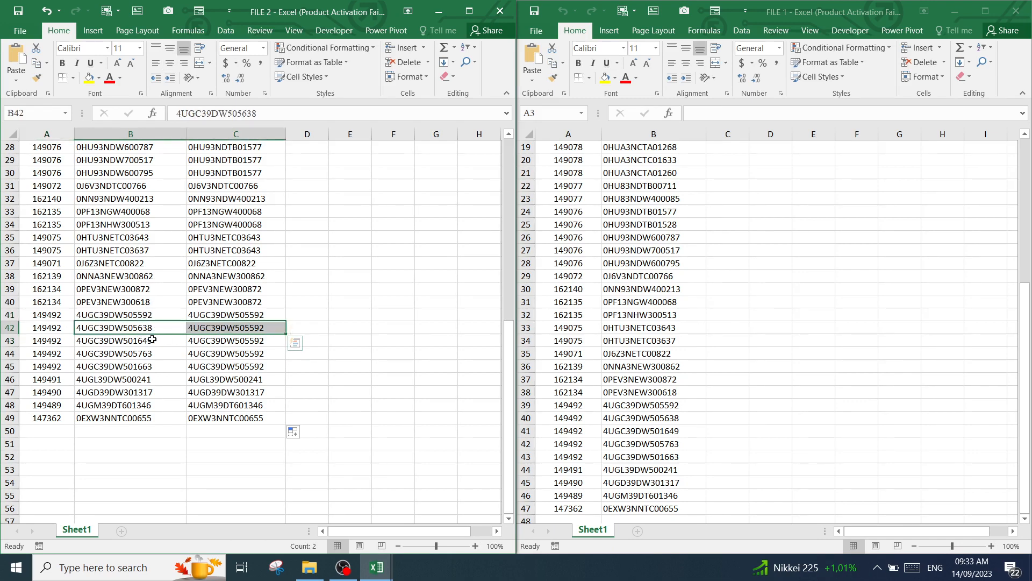
{"action": "left_click_drag", "start_coordinate": [152, 340], "coordinate": [221, 343]}
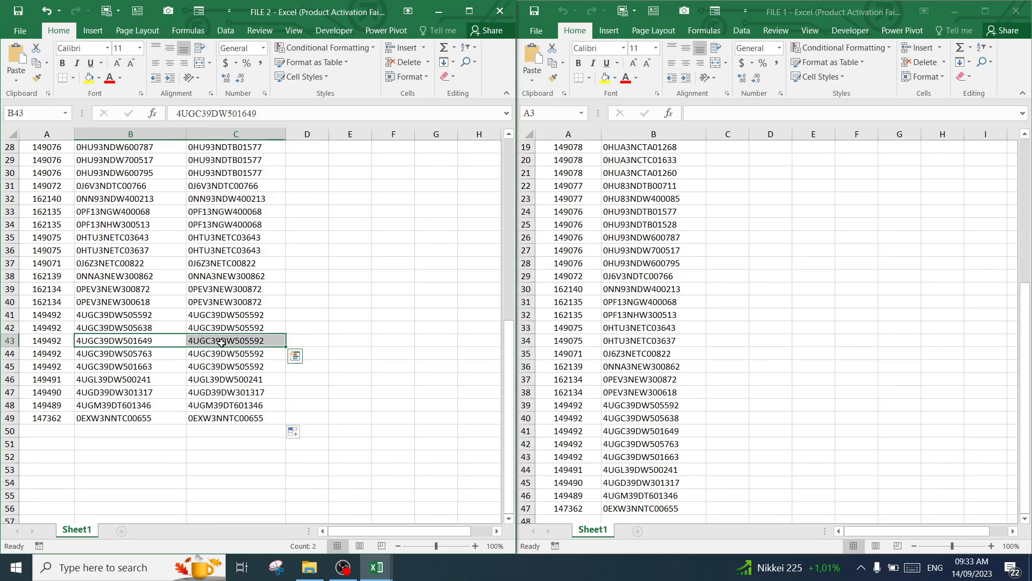
{"action": "left_click_drag", "start_coordinate": [52, 316], "coordinate": [229, 338]}
{"action": "left_click", "coordinate": [54, 338]}
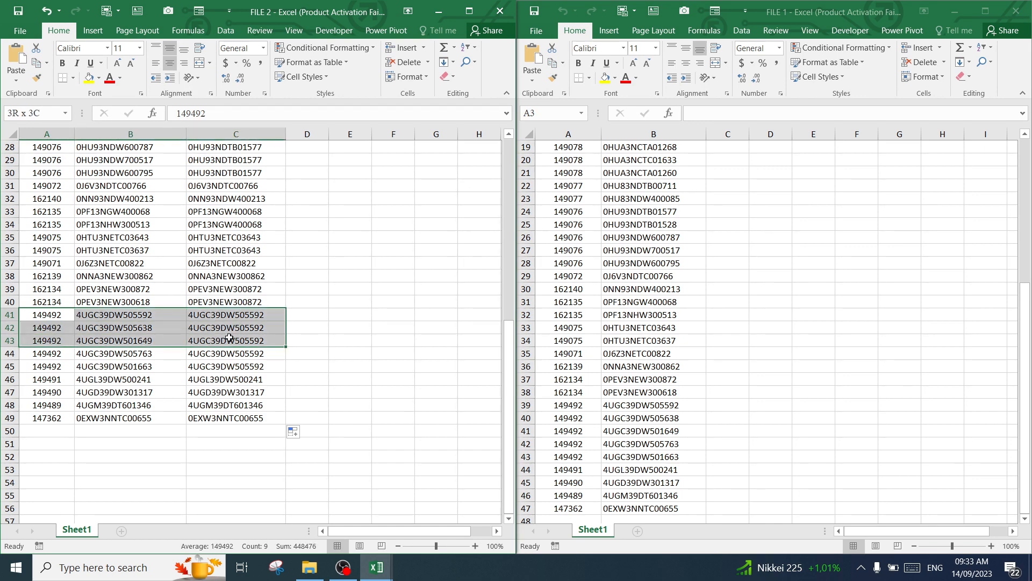
{"action": "left_click", "coordinate": [101, 318]}
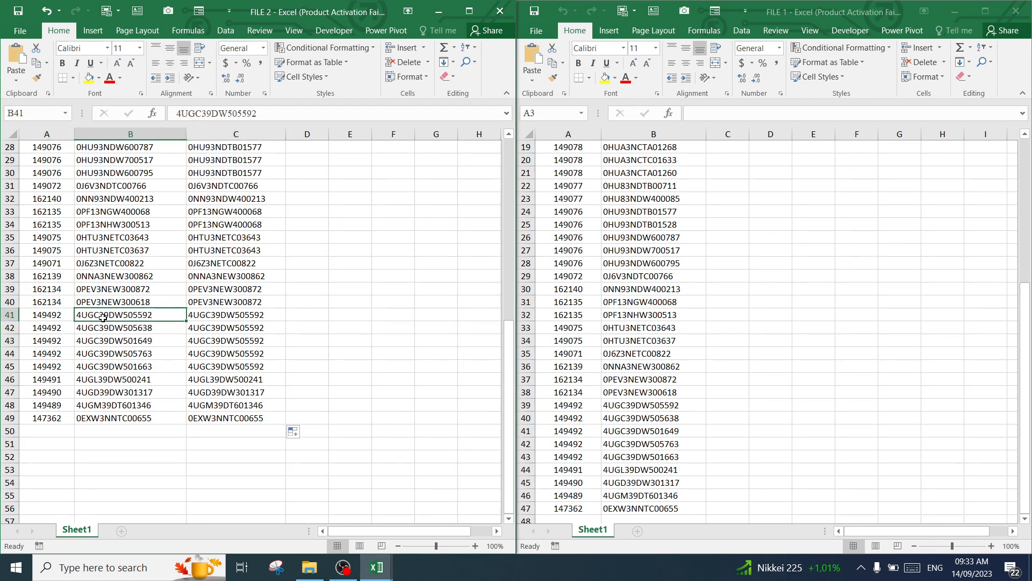
{"action": "left_click", "coordinate": [64, 318]}
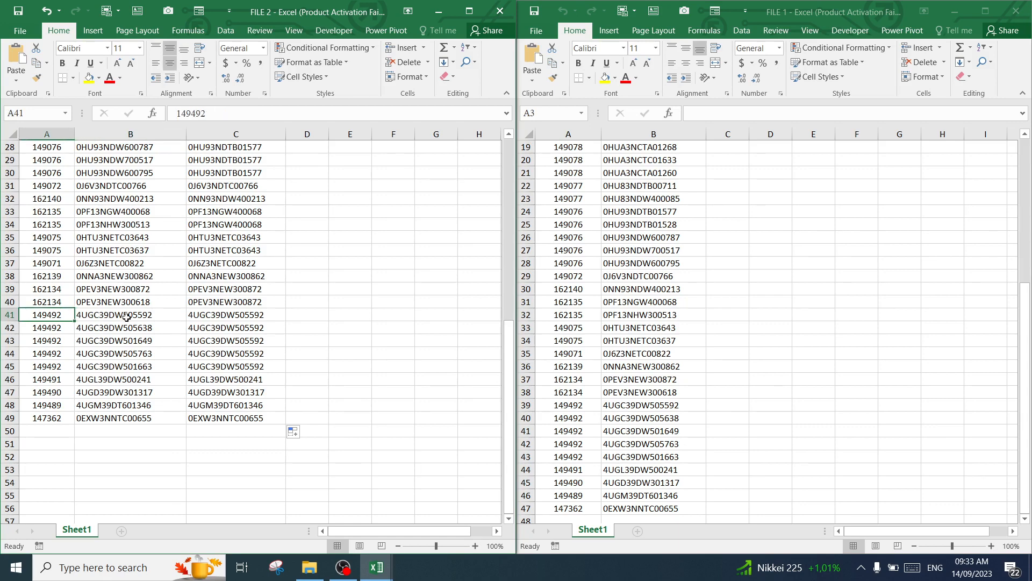
{"action": "left_click", "coordinate": [195, 315]}
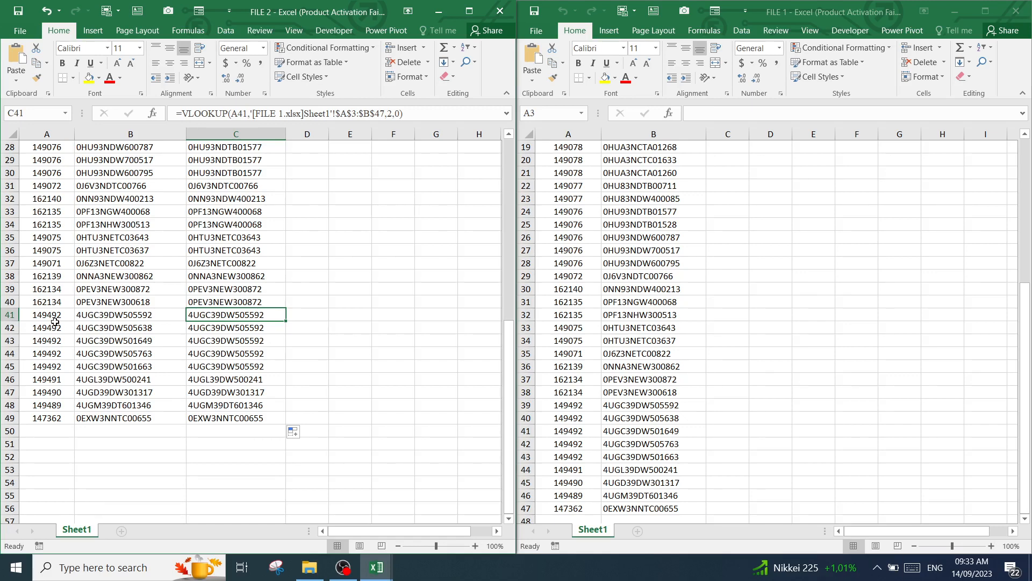
Examine the series codes in B41:B43 that share the Sap Code in A41:A43, and the lookup formula in C41
{"action": "left_click_drag", "start_coordinate": [43, 317], "coordinate": [48, 337]}
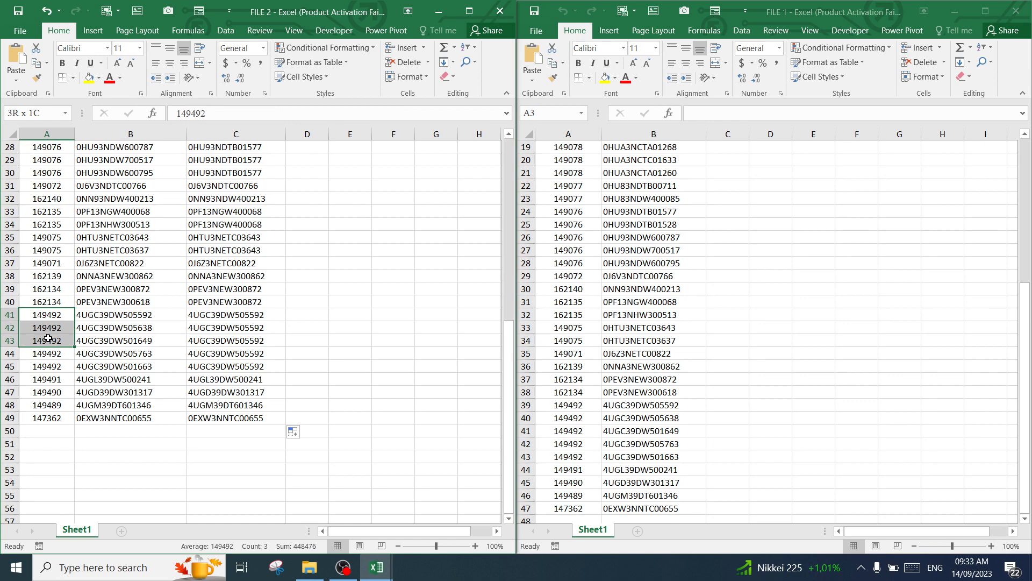
{"action": "left_click", "coordinate": [90, 329]}
{"action": "left_click", "coordinate": [122, 316]}
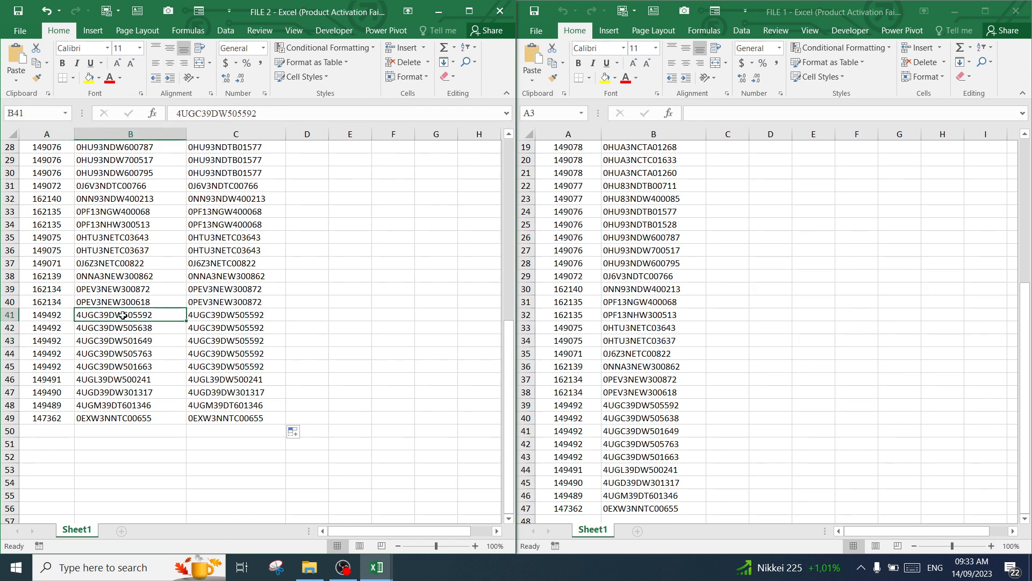
{"action": "left_click", "coordinate": [110, 329]}
{"action": "left_click", "coordinate": [103, 341]}
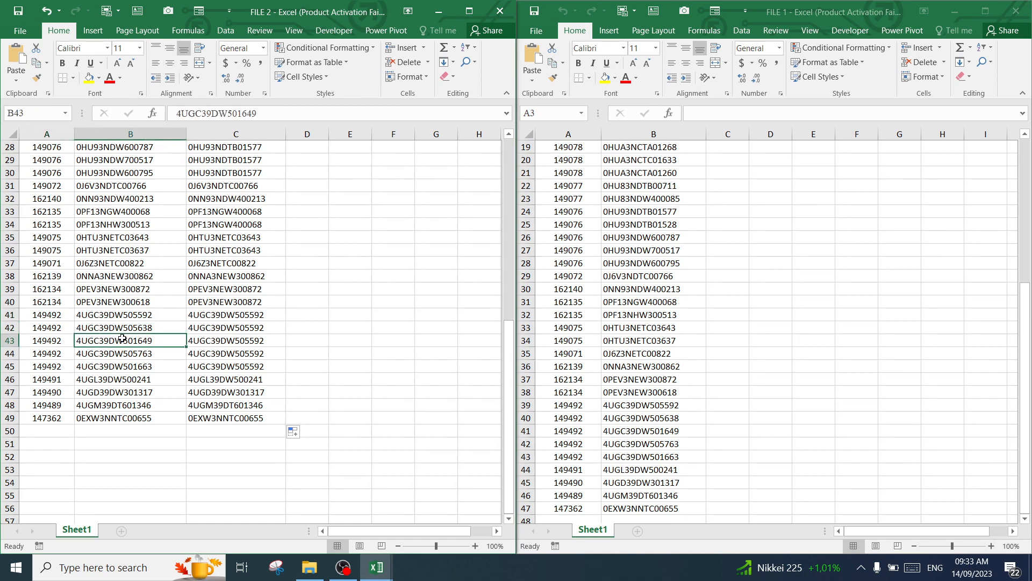
{"action": "left_click", "coordinate": [105, 317]}
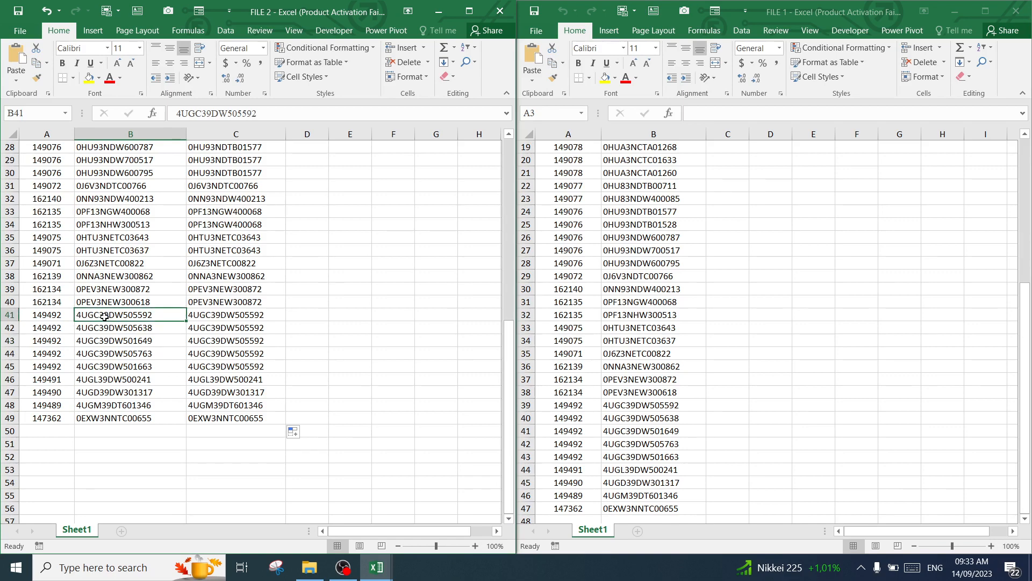
{"action": "left_click", "coordinate": [105, 328]}
{"action": "left_click", "coordinate": [69, 329]}
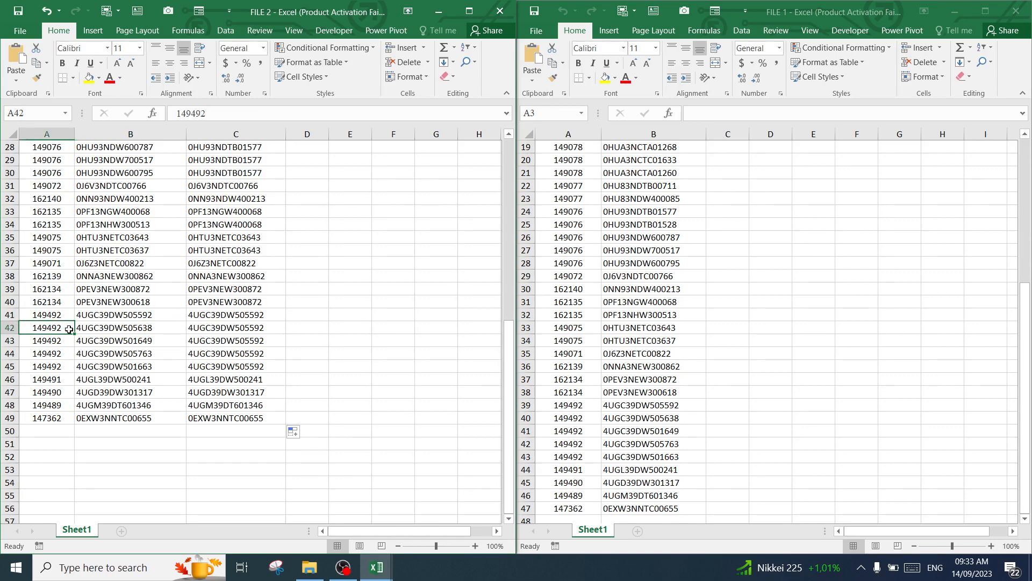
{"action": "left_click_drag", "start_coordinate": [69, 329], "coordinate": [177, 315]}
{"action": "left_click", "coordinate": [228, 318]}
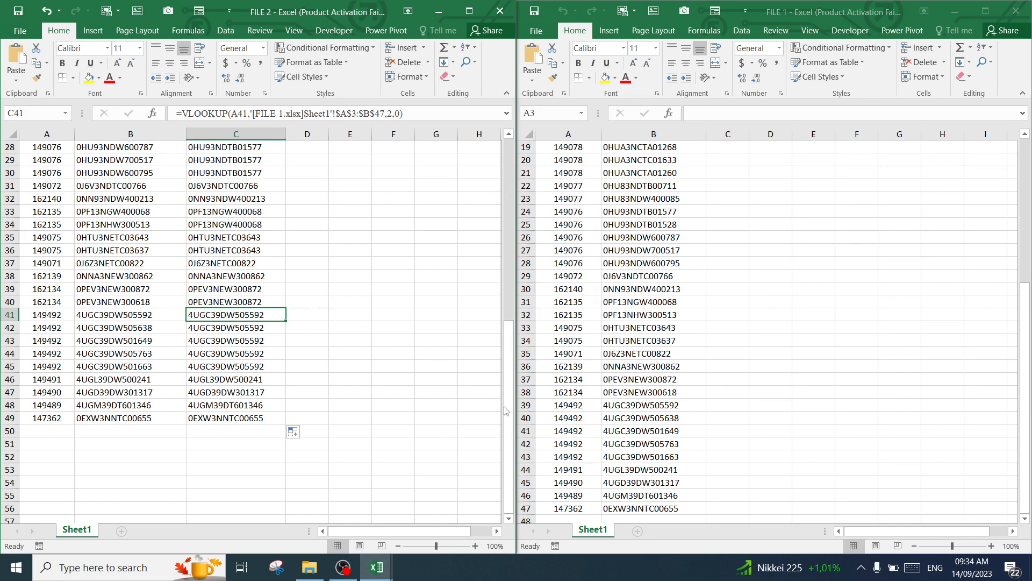
Look over the lists in FILE 1 and FILE 2 again and return both sheets to their header rows
{"action": "left_click", "coordinate": [648, 274]}
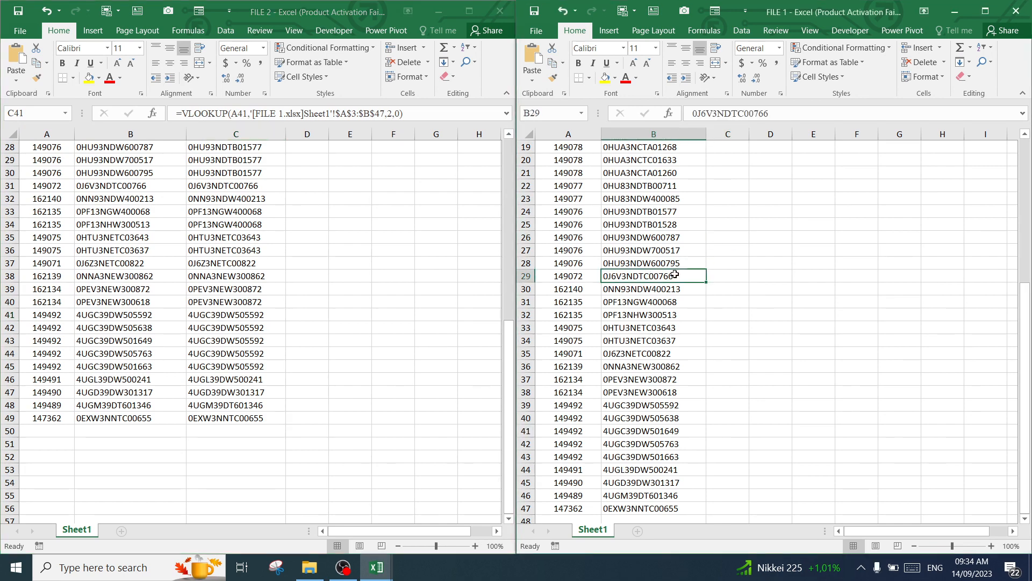
{"action": "scroll", "coordinate": [674, 264], "scroll_direction": "up", "scroll_amount": 6}
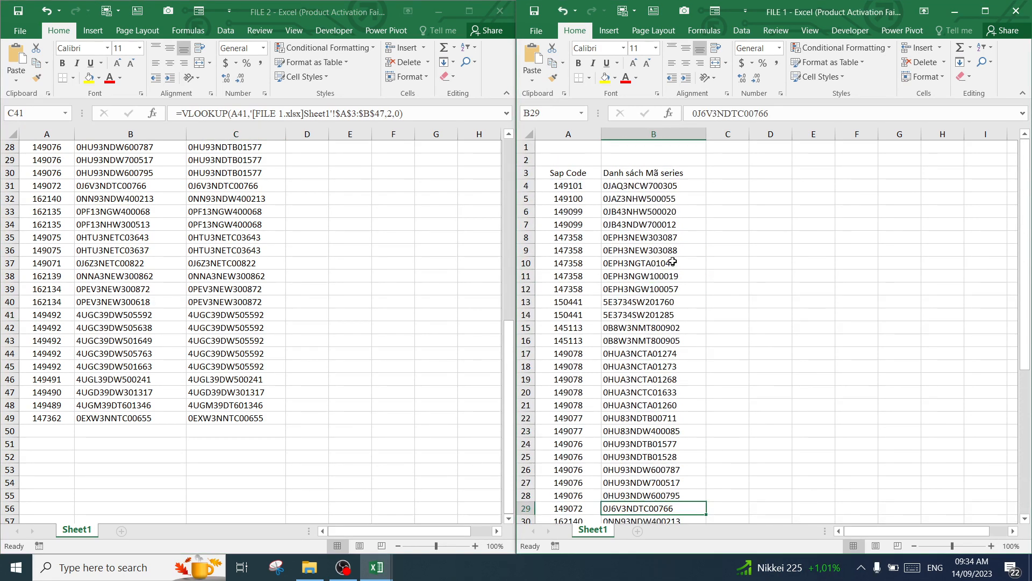
{"action": "left_click", "coordinate": [323, 300]}
{"action": "left_click", "coordinate": [322, 292]}
{"action": "scroll", "coordinate": [331, 282], "scroll_direction": "up", "scroll_amount": 1}
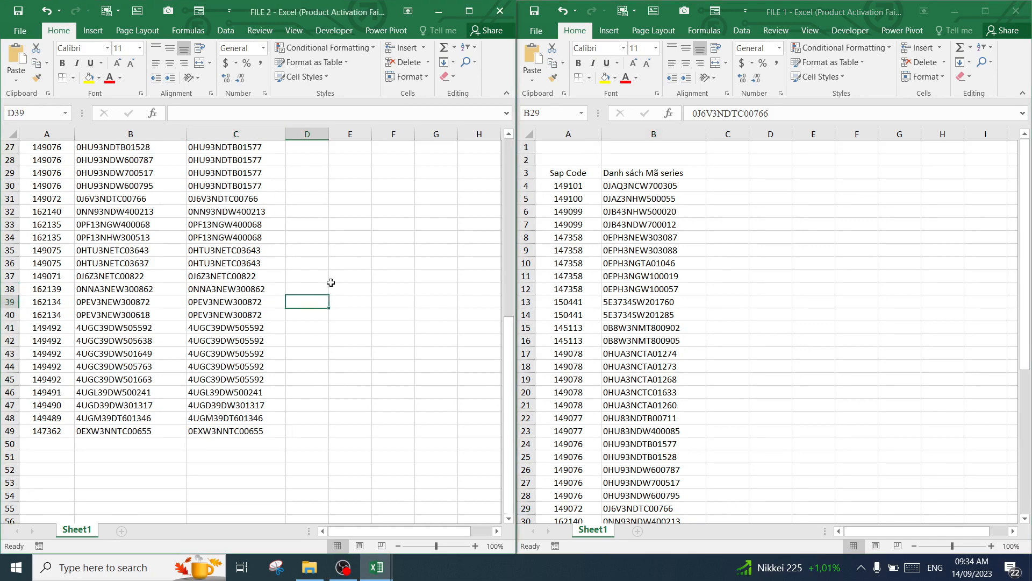
{"action": "scroll", "coordinate": [330, 283], "scroll_direction": "up", "scroll_amount": 9}
{"action": "scroll", "coordinate": [330, 281], "scroll_direction": "down", "scroll_amount": 7}
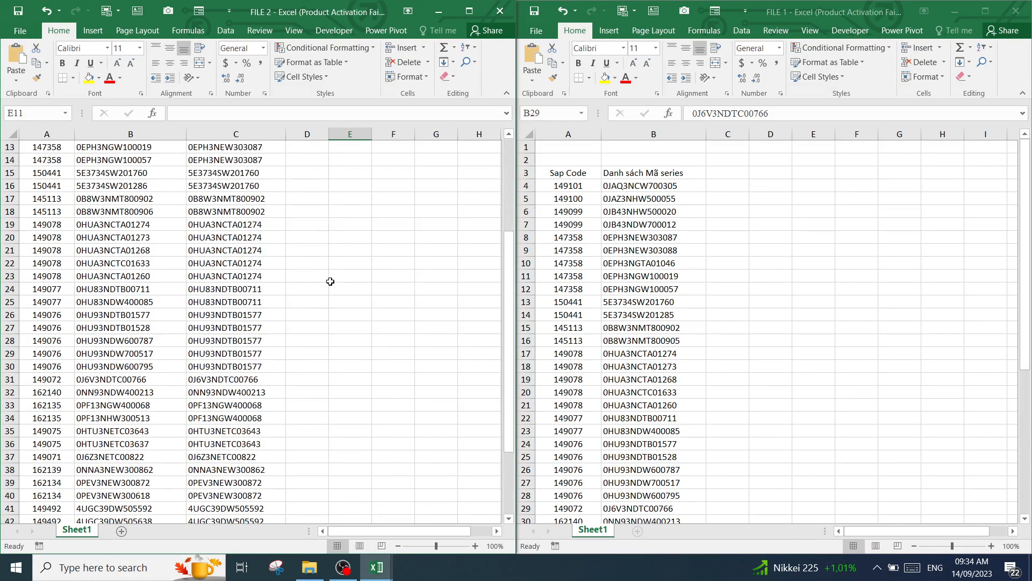
{"action": "scroll", "coordinate": [330, 282], "scroll_direction": "down", "scroll_amount": 1}
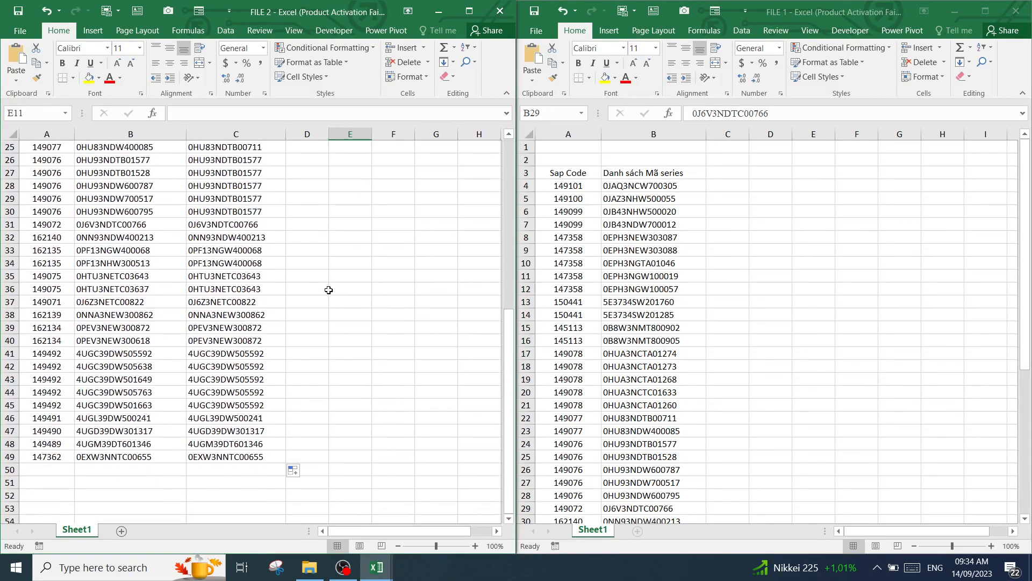
{"action": "scroll", "coordinate": [328, 290], "scroll_direction": "up", "scroll_amount": 8}
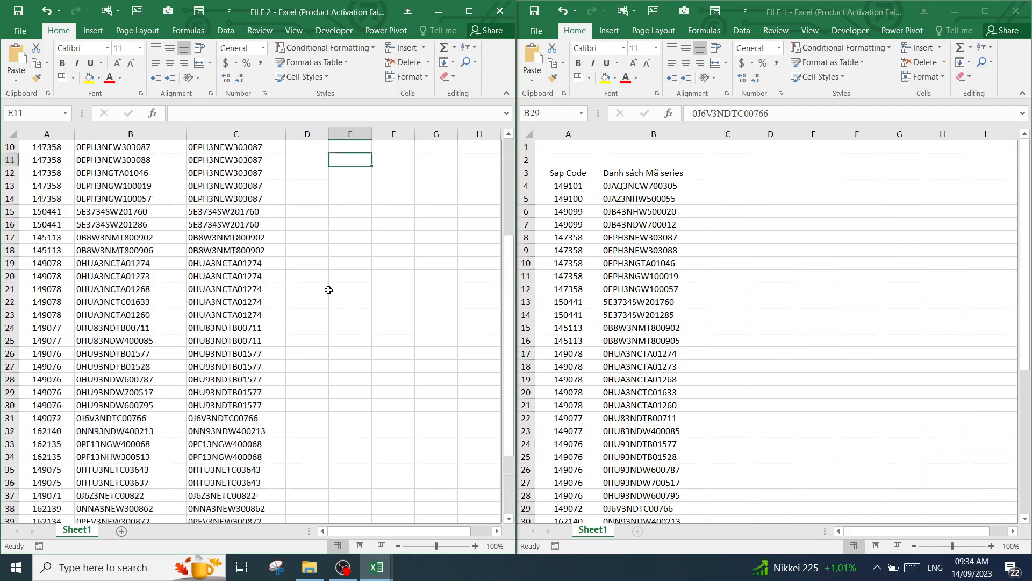
{"action": "left_click", "coordinate": [331, 236]}
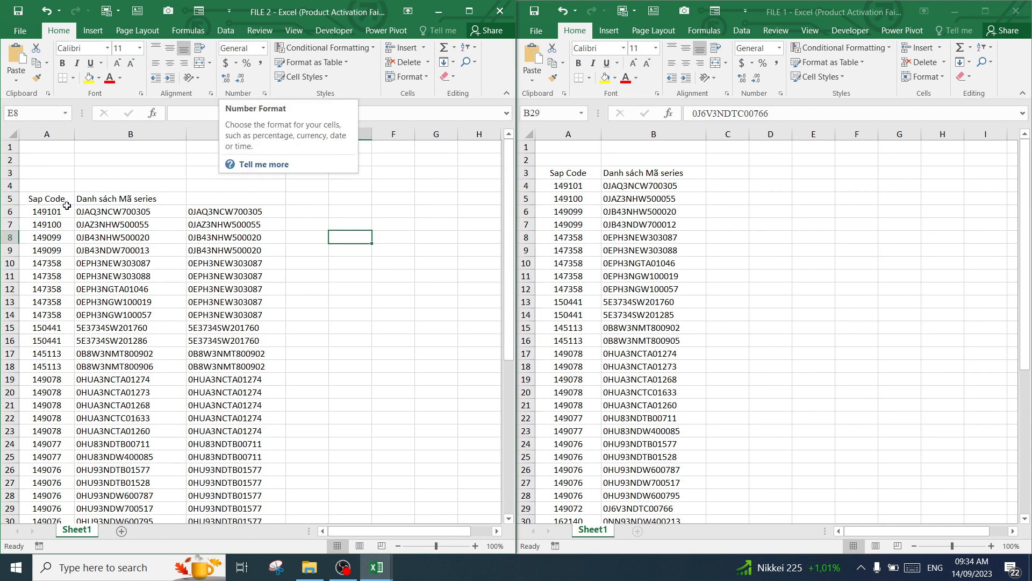
Switch to FILE 1 and widen the empty column C beside the series list, with C4 selected
{"action": "left_click", "coordinate": [730, 18]}
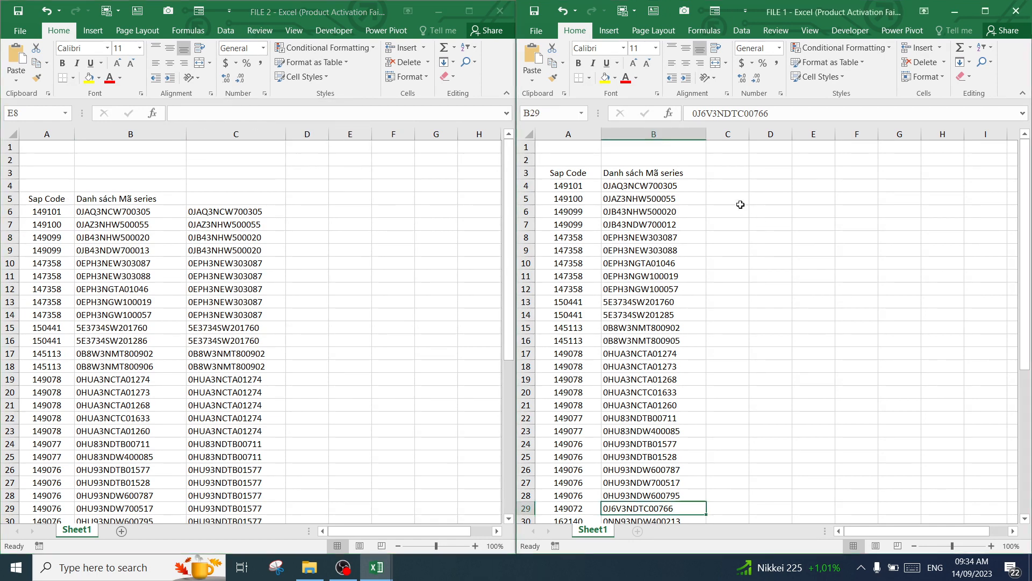
{"action": "left_click", "coordinate": [730, 170]}
{"action": "left_click", "coordinate": [732, 186]}
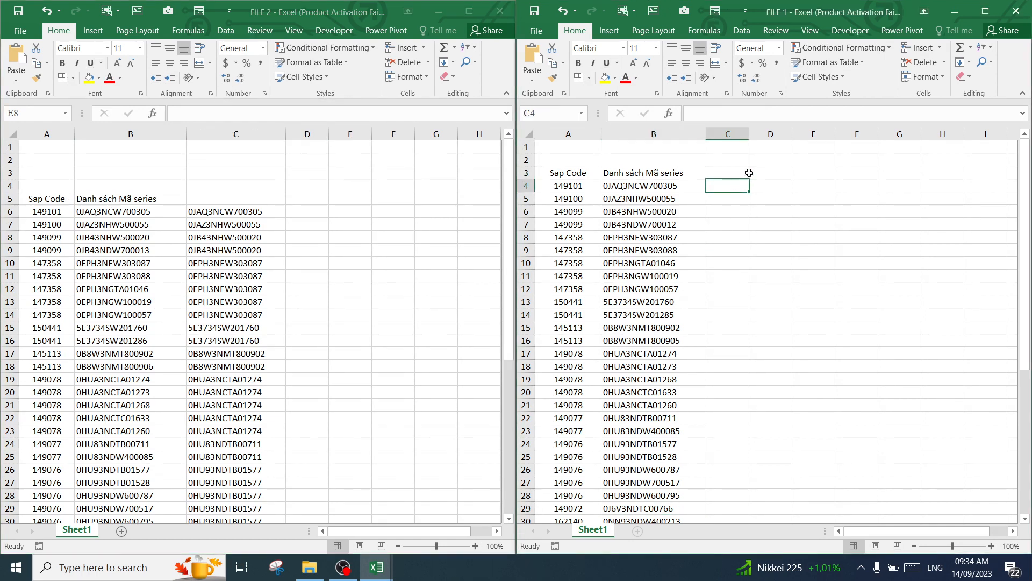
{"action": "left_click_drag", "start_coordinate": [749, 134], "coordinate": [776, 134]}
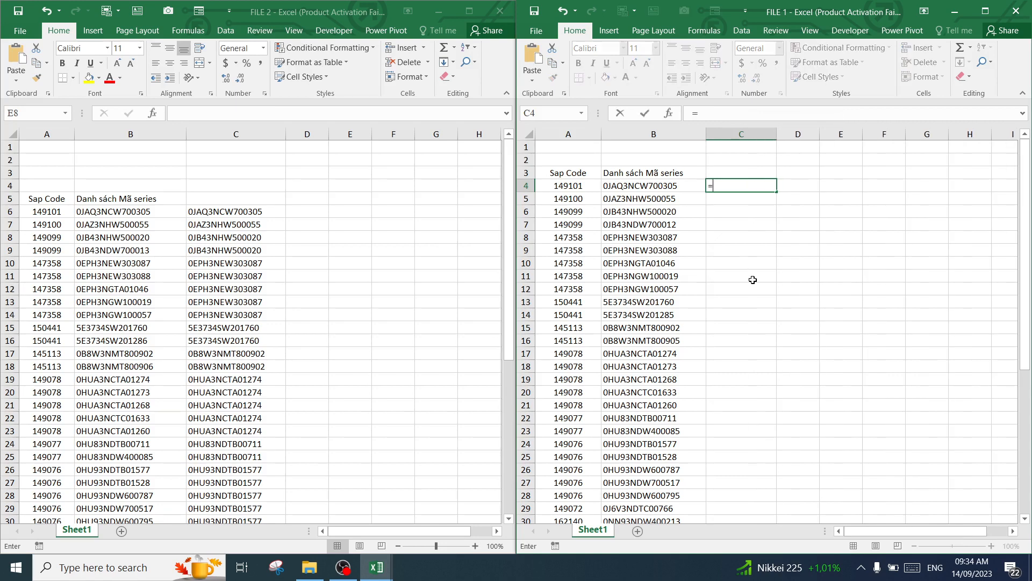
Start a VLOOKUP formula in C4 of FILE 1 and set its lookup value to A4 in the function arguments
{"action": "type", "text": "=vl"}
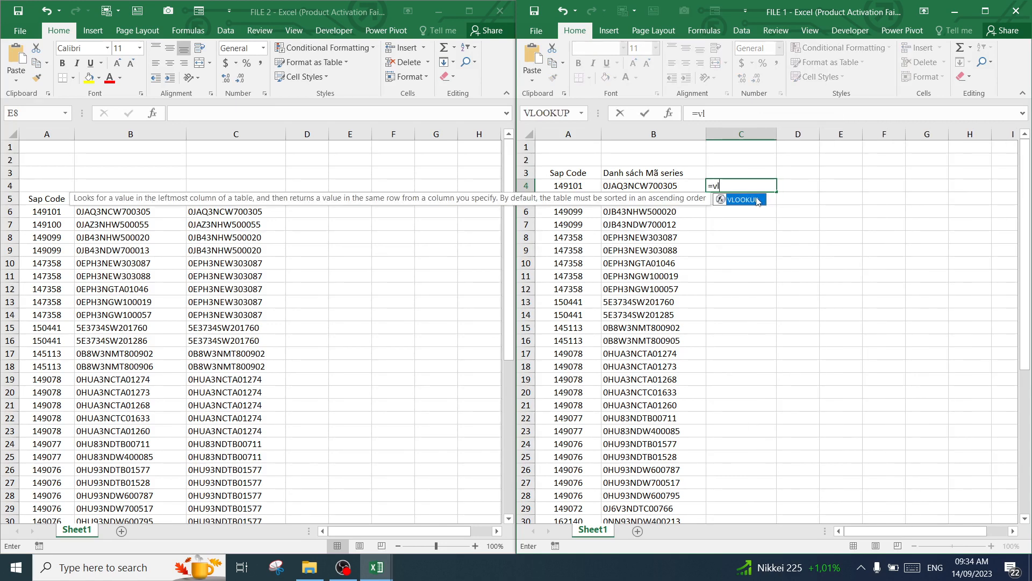
{"action": "key", "text": "Tab"}
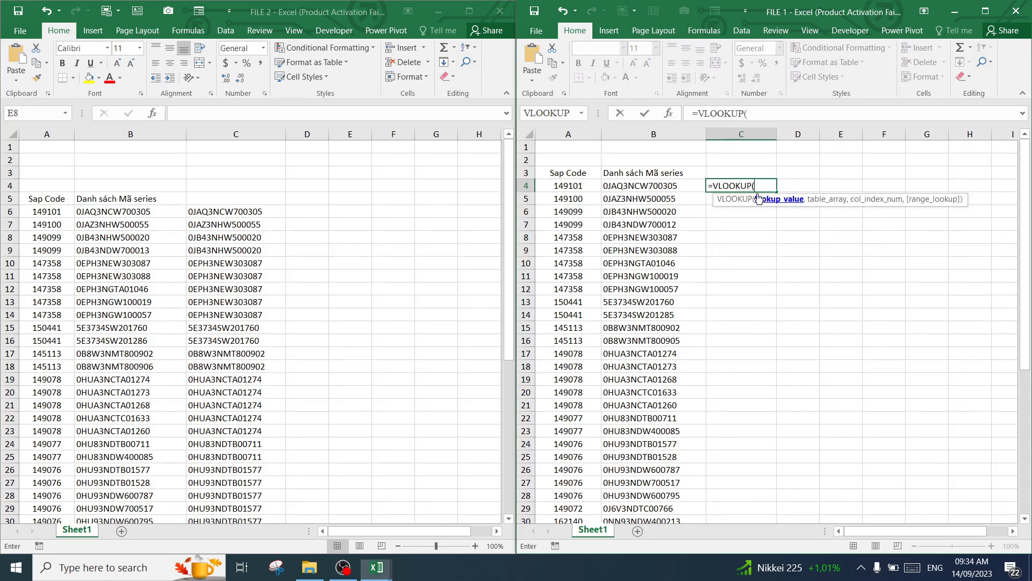
{"action": "left_click", "coordinate": [668, 114]}
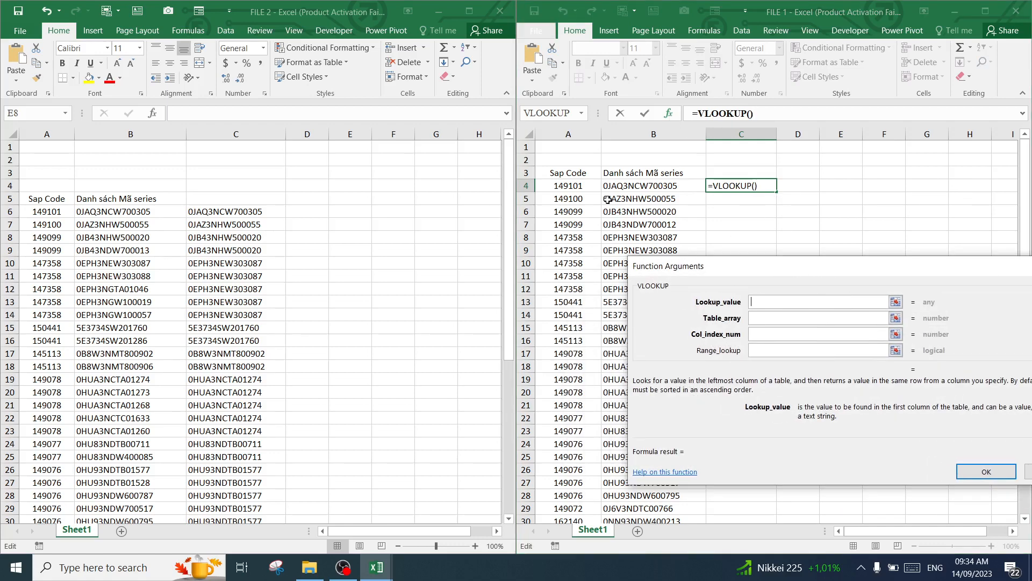
{"action": "left_click", "coordinate": [568, 185]}
Set the VLOOKUP table array to $A$6:$B$49 on Sheet1 of FILE 2
{"action": "left_click", "coordinate": [758, 319]}
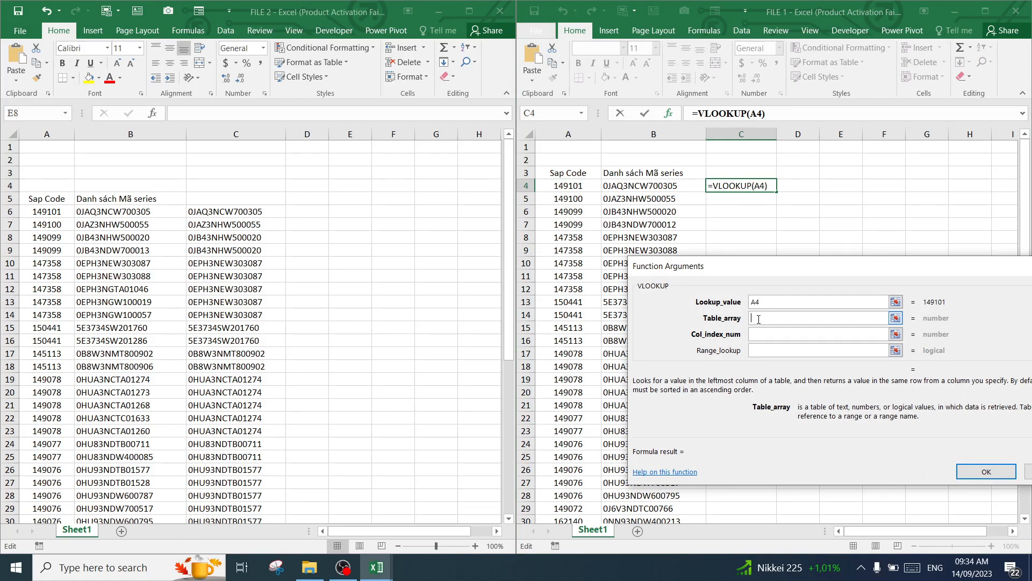
{"action": "left_click", "coordinate": [41, 210]}
{"action": "left_click_drag", "start_coordinate": [41, 211], "coordinate": [111, 264]}
{"action": "key", "text": "ctrl+shift+Down"}
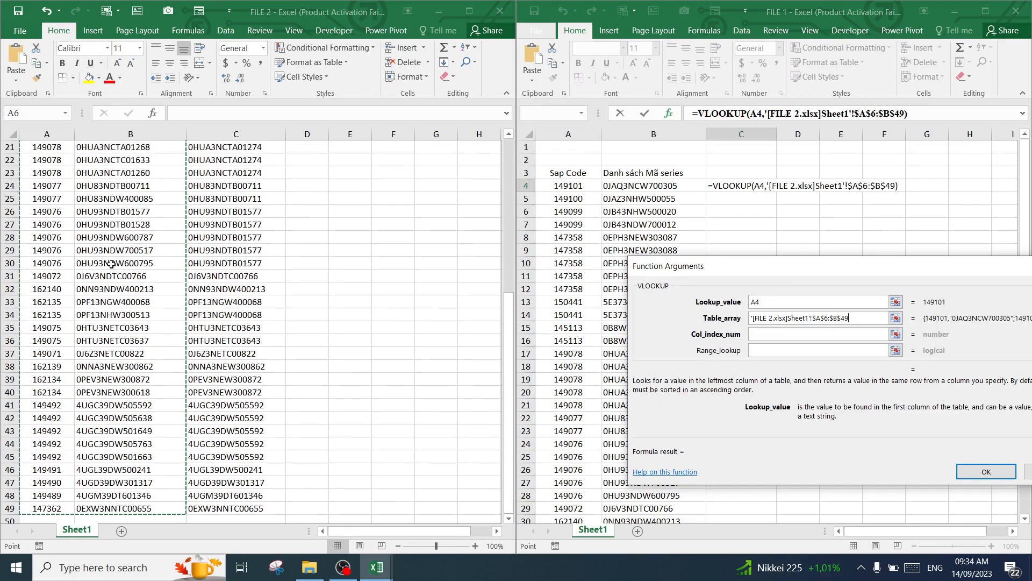
Complete the VLOOKUP in C4 of FILE 1 with column index 2 and range lookup 0
{"action": "left_click", "coordinate": [780, 334]}
{"action": "type", "text": "2"}
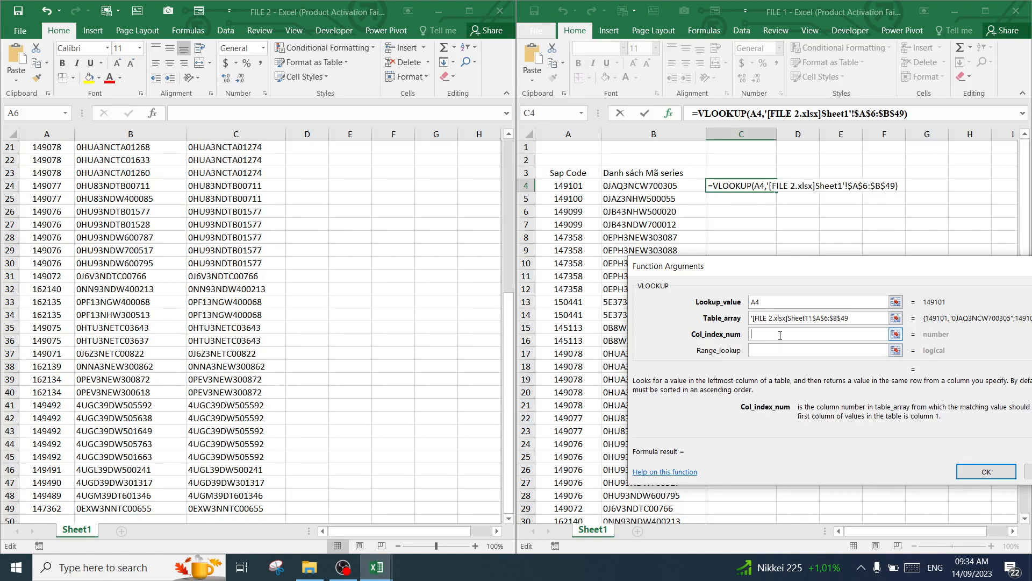
{"action": "left_click", "coordinate": [781, 349]}
{"action": "type", "text": "0"}
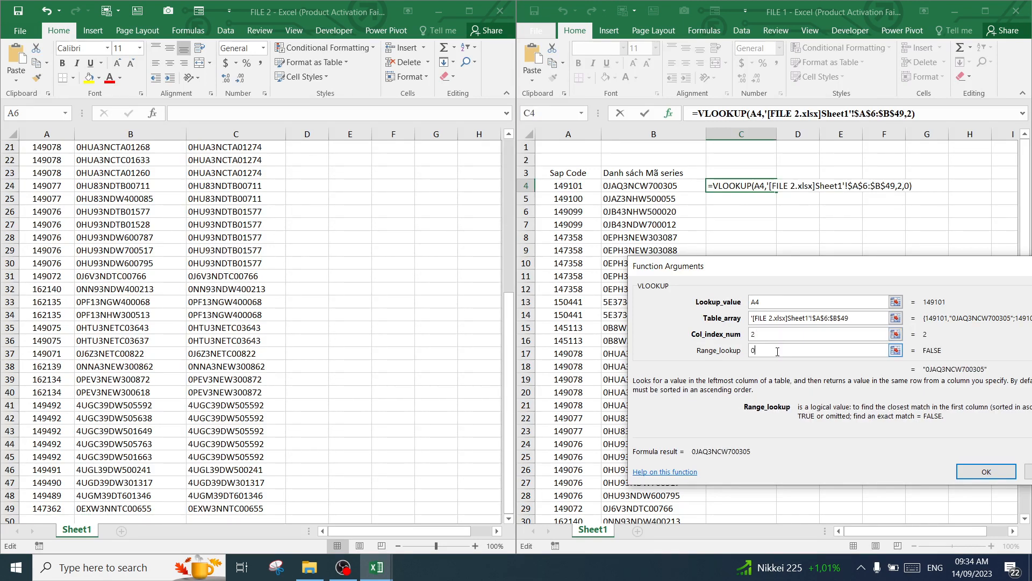
{"action": "key", "text": "Return"}
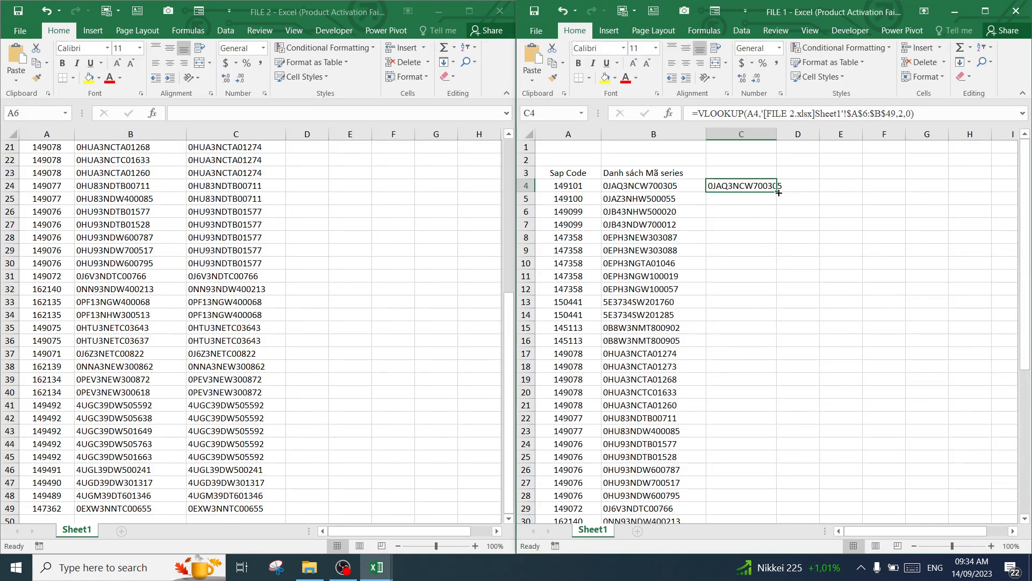
Fill the C4 formula down column C beside the series list and widen column C to fit the results
{"action": "left_click_drag", "start_coordinate": [779, 192], "coordinate": [742, 474]}
{"action": "left_click_drag", "start_coordinate": [775, 123], "coordinate": [820, 125]}
{"action": "scroll", "coordinate": [805, 274], "scroll_direction": "up", "scroll_amount": 7}
Examine the VLOOKUP results in column C of FILE 1 against the series in column B
{"action": "left_click_drag", "start_coordinate": [800, 272], "coordinate": [772, 263]}
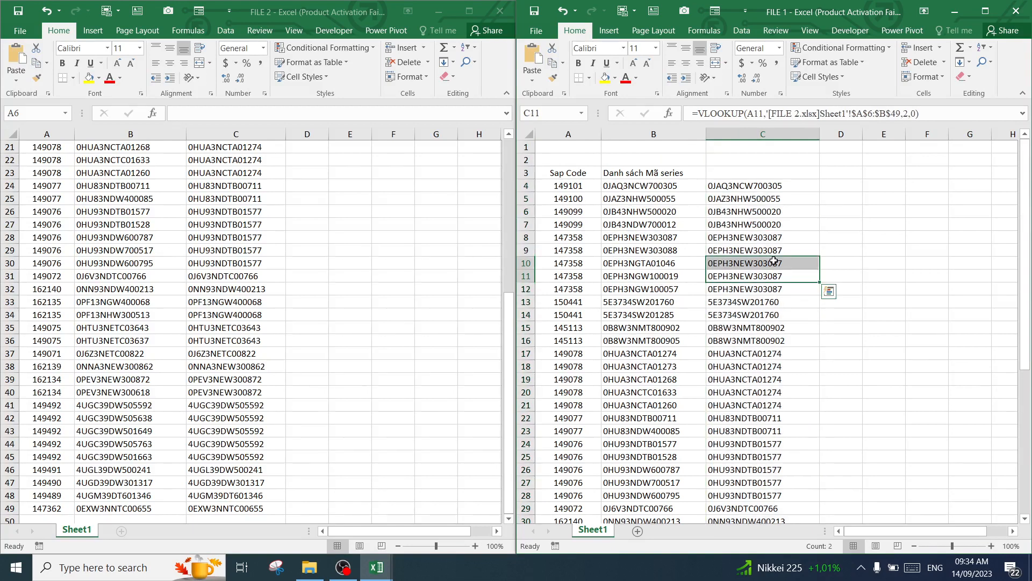
{"action": "left_click", "coordinate": [756, 353]}
{"action": "left_click", "coordinate": [746, 262]}
{"action": "left_click", "coordinate": [754, 302]}
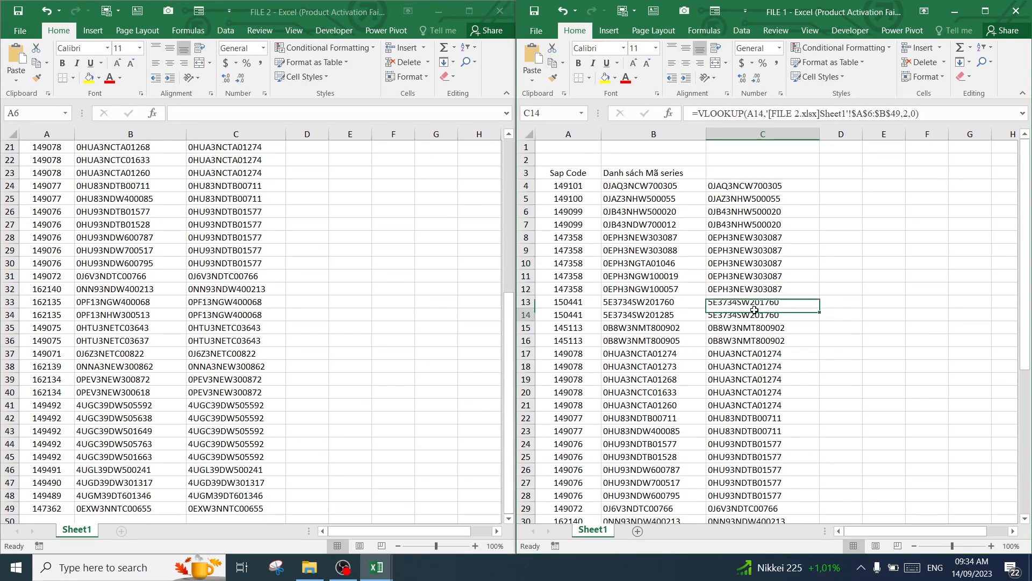
{"action": "left_click", "coordinate": [754, 344]}
{"action": "left_click", "coordinate": [745, 391]}
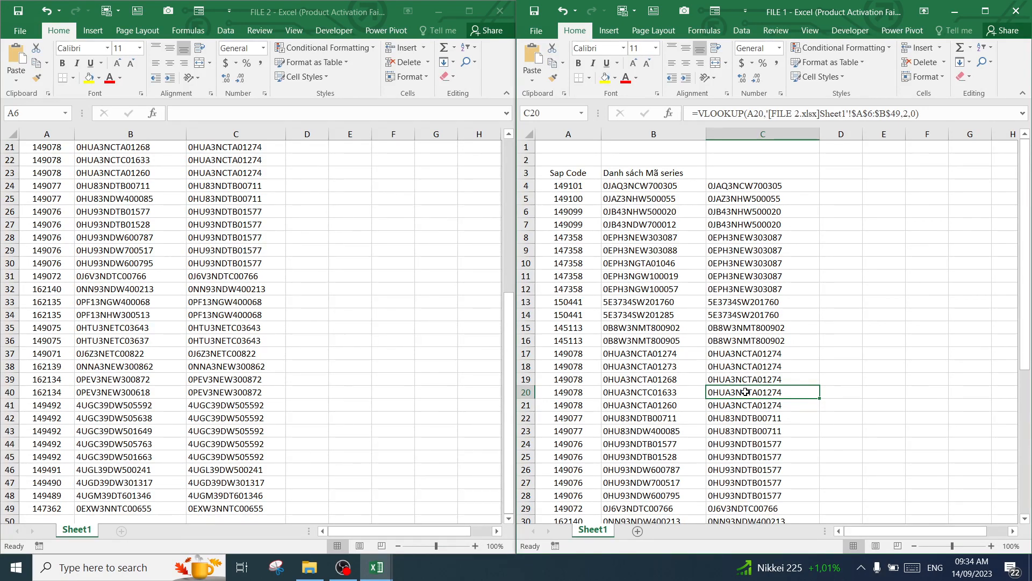
{"action": "left_click", "coordinate": [731, 289]}
{"action": "left_click", "coordinate": [740, 263]}
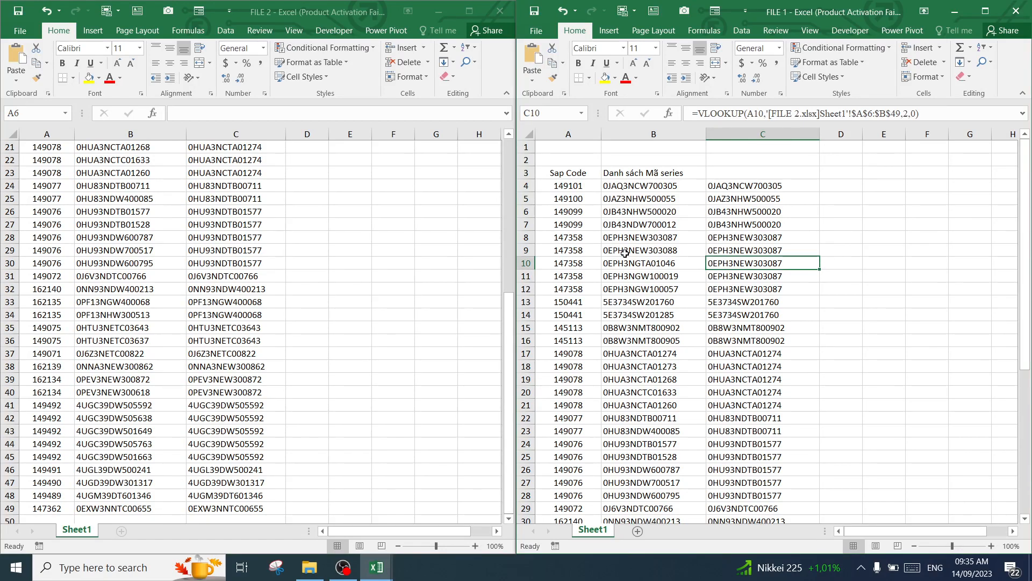
Compare the Sap Code, series and VLOOKUP result of the 147358 rows, A8:C12, in FILE 1
{"action": "left_click_drag", "start_coordinate": [573, 237], "coordinate": [731, 290]}
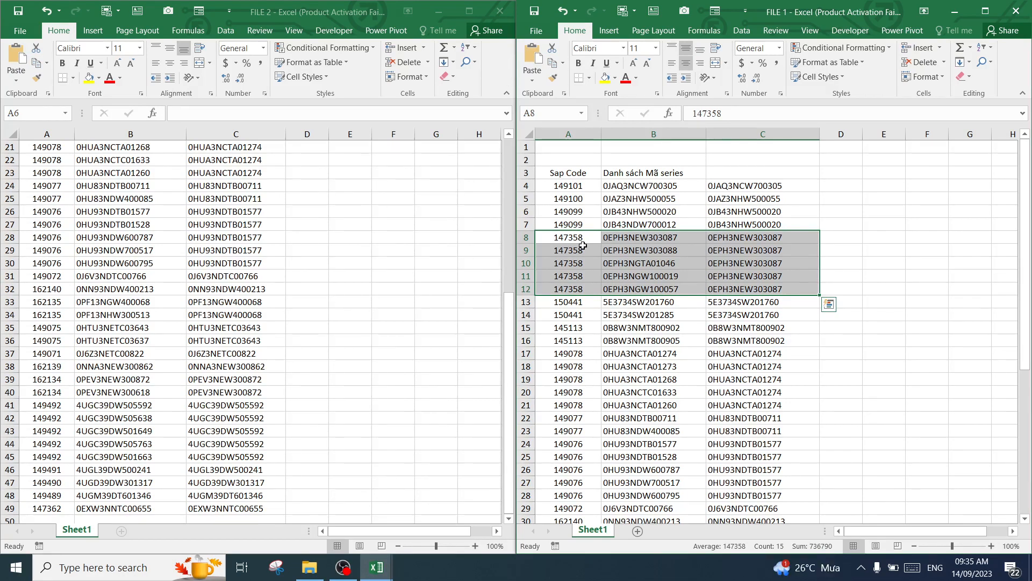
{"action": "left_click", "coordinate": [577, 248]}
{"action": "left_click_drag", "start_coordinate": [581, 238], "coordinate": [581, 290]}
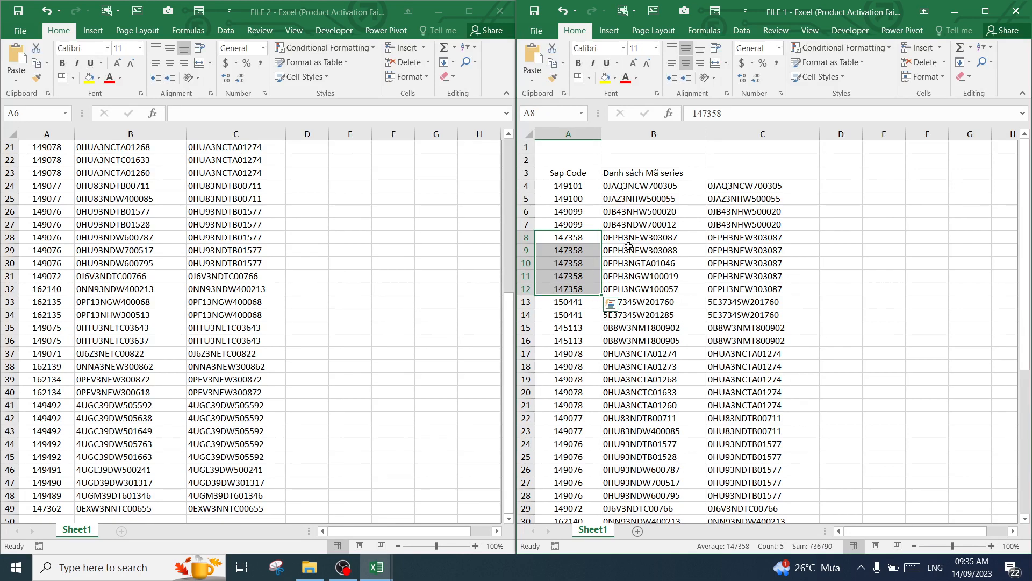
{"action": "left_click_drag", "start_coordinate": [619, 238], "coordinate": [623, 284]}
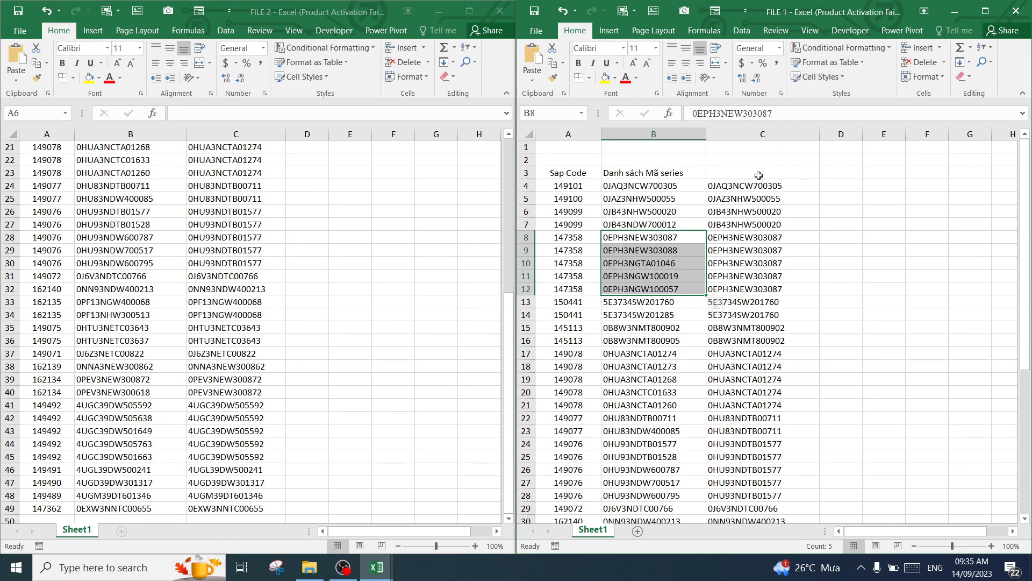
{"action": "left_click", "coordinate": [782, 239]}
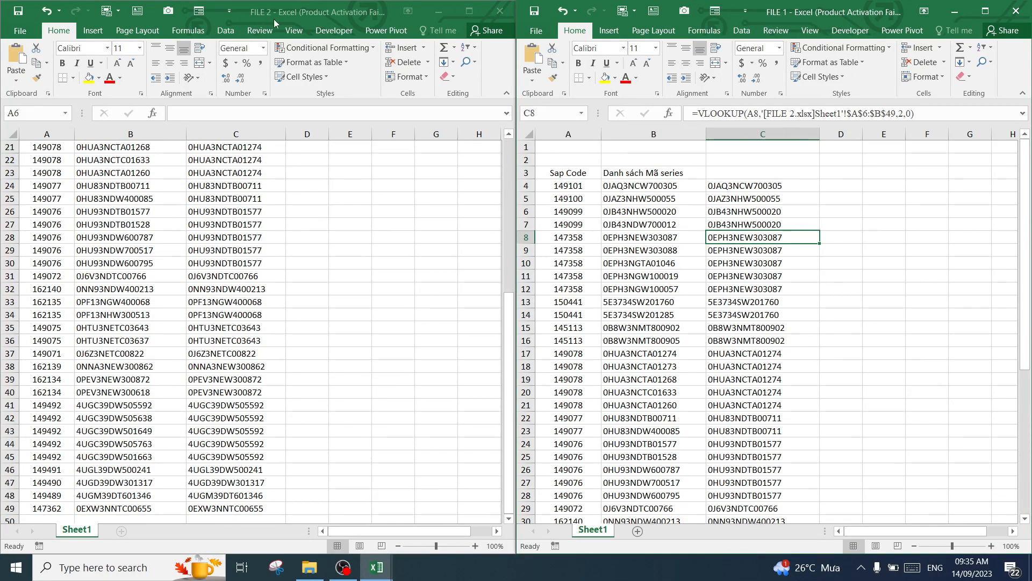
{"action": "left_click", "coordinate": [734, 261]}
{"action": "left_click", "coordinate": [739, 239]}
{"action": "left_click_drag", "start_coordinate": [727, 240], "coordinate": [734, 285]}
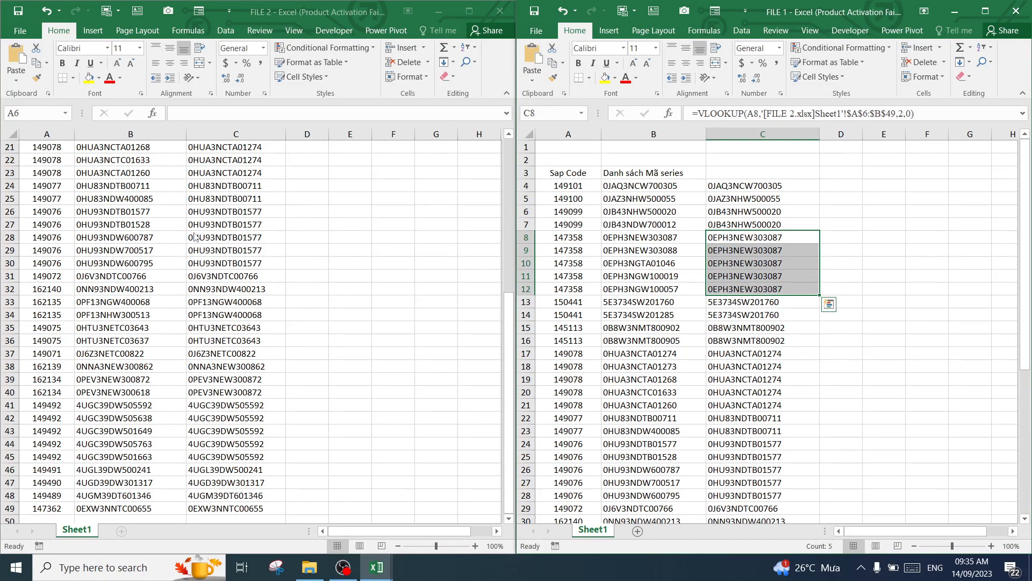
{"action": "left_click", "coordinate": [745, 239]}
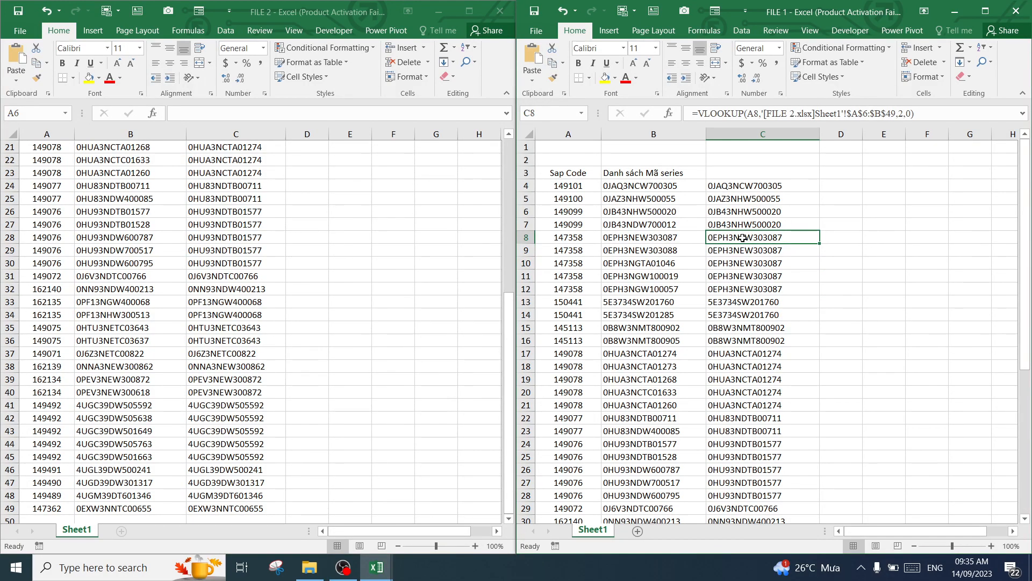
{"action": "left_click_drag", "start_coordinate": [742, 238], "coordinate": [744, 284]}
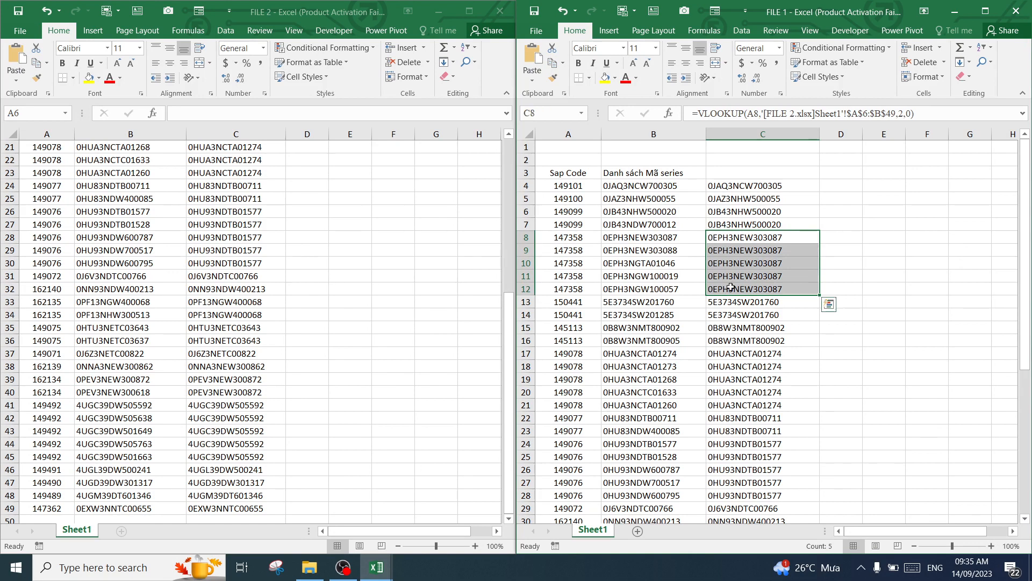
{"action": "left_click_drag", "start_coordinate": [578, 239], "coordinate": [573, 285]}
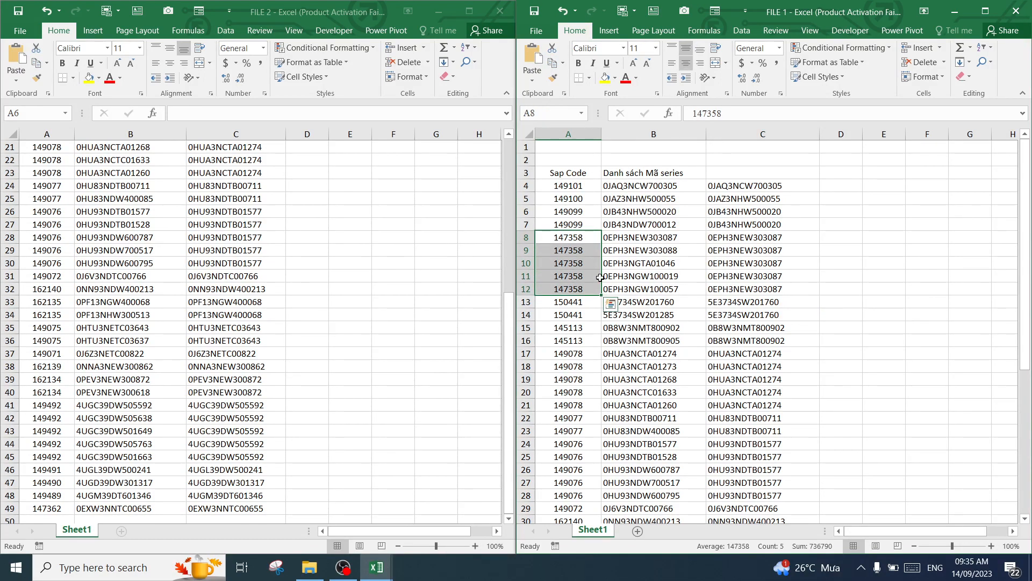
{"action": "left_click_drag", "start_coordinate": [726, 238], "coordinate": [731, 290]}
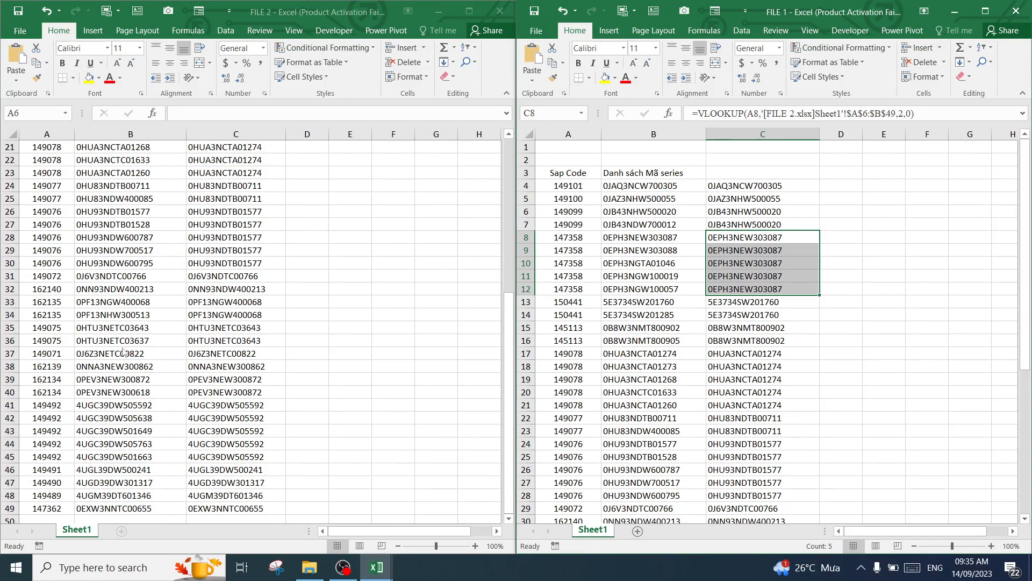
Locate the 147358 rows, A10:C14, in FILE 2 and fill the first series cell, B10, with yellow
{"action": "left_click", "coordinate": [131, 263]}
{"action": "scroll", "coordinate": [142, 240], "scroll_direction": "up", "scroll_amount": 4}
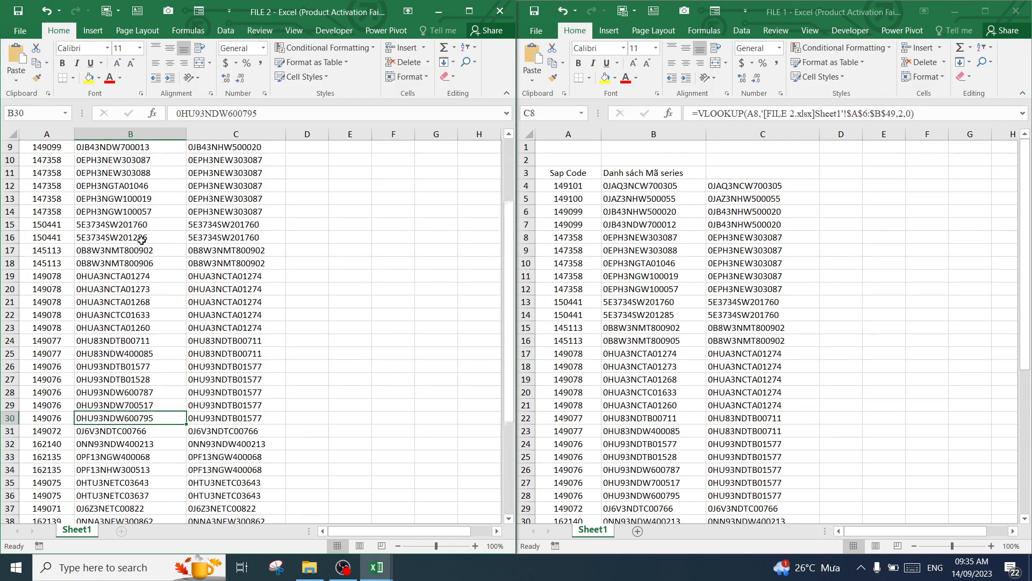
{"action": "scroll", "coordinate": [89, 224], "scroll_direction": "up", "scroll_amount": 1}
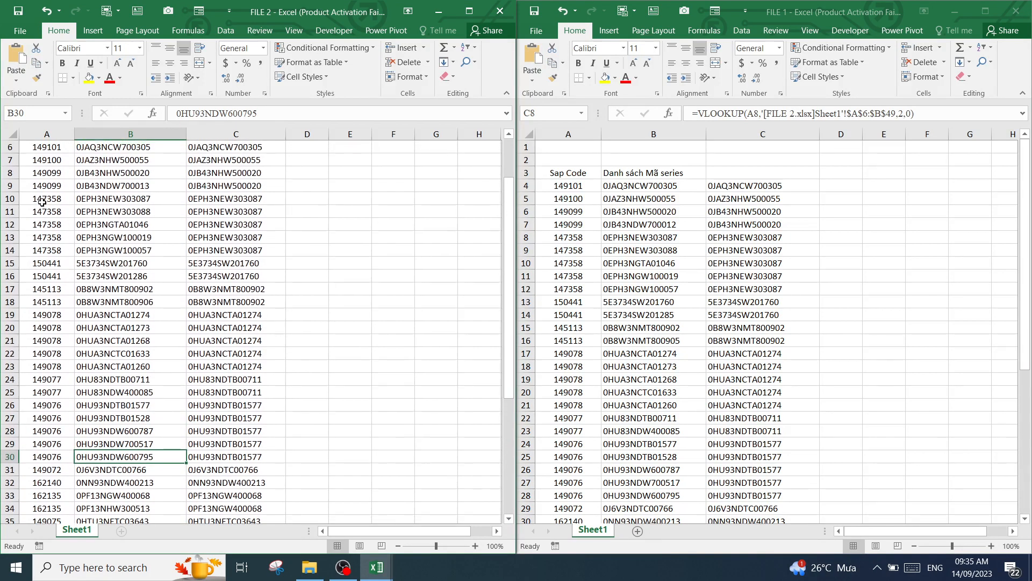
{"action": "left_click_drag", "start_coordinate": [42, 200], "coordinate": [260, 230]}
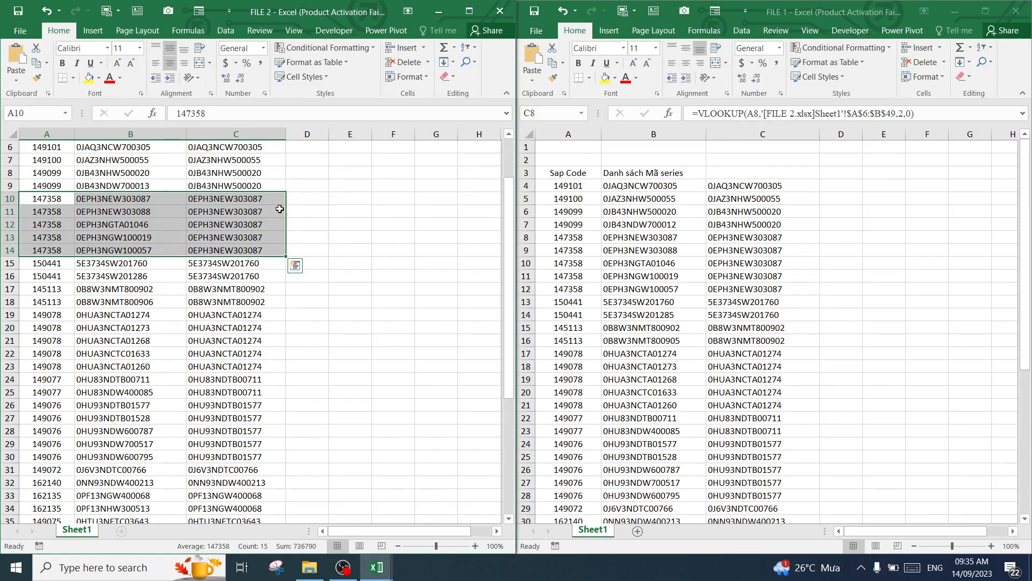
{"action": "left_click", "coordinate": [127, 199]}
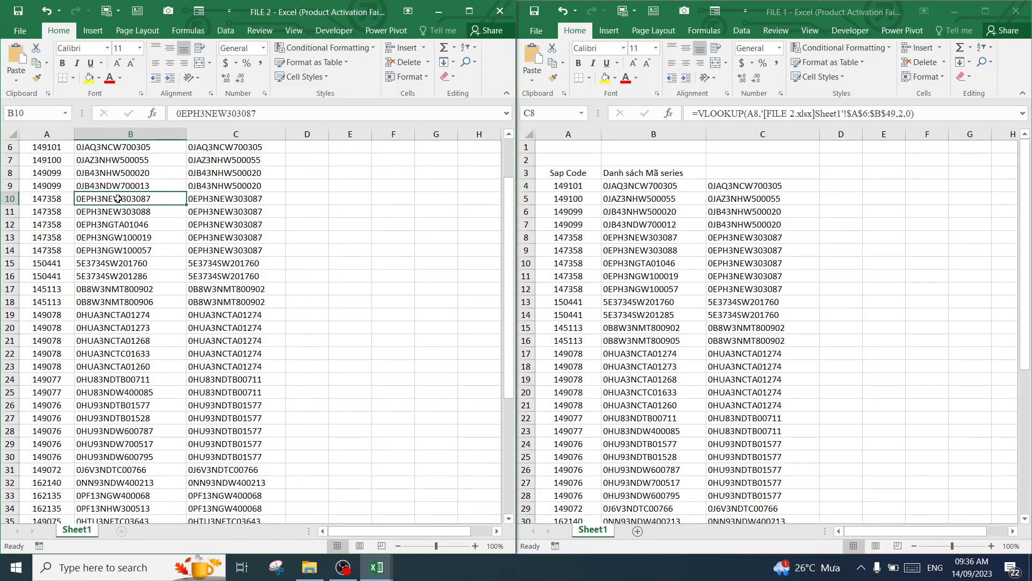
{"action": "left_click", "coordinate": [89, 78]}
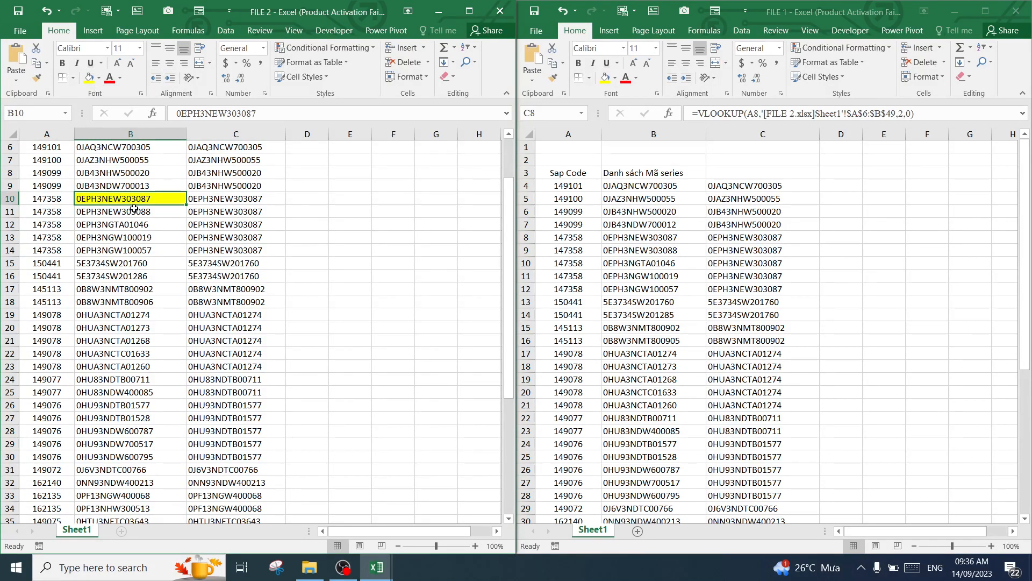
Review the series of the 147358 group in FILE 2 and fill its first Sap Code cell, A10, with yellow
{"action": "left_click_drag", "start_coordinate": [56, 202], "coordinate": [48, 250]}
{"action": "left_click_drag", "start_coordinate": [118, 199], "coordinate": [123, 245]}
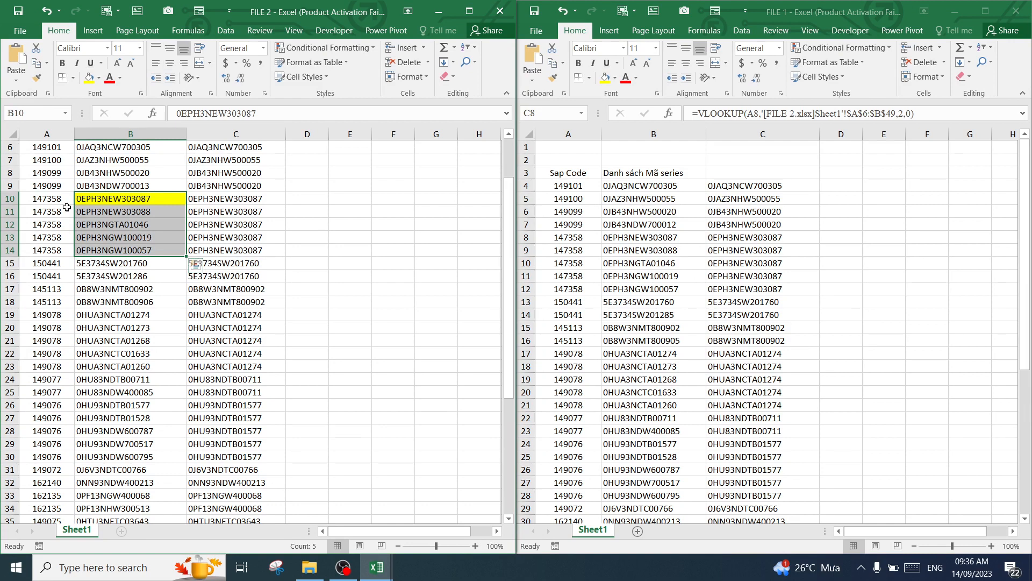
{"action": "left_click", "coordinate": [134, 212]}
{"action": "left_click", "coordinate": [131, 224]}
{"action": "left_click_drag", "start_coordinate": [132, 236], "coordinate": [133, 248]}
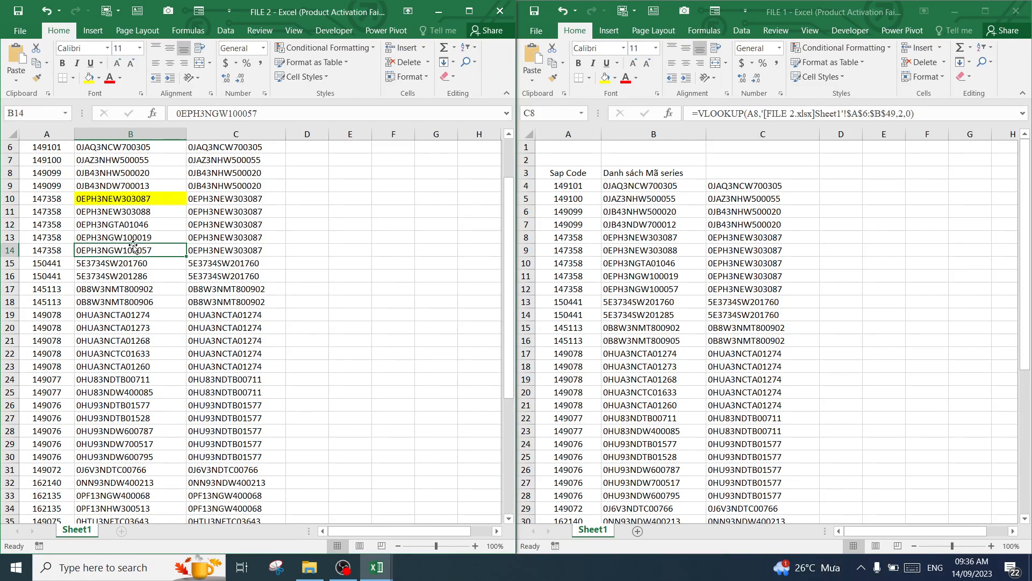
{"action": "left_click", "coordinate": [137, 198]}
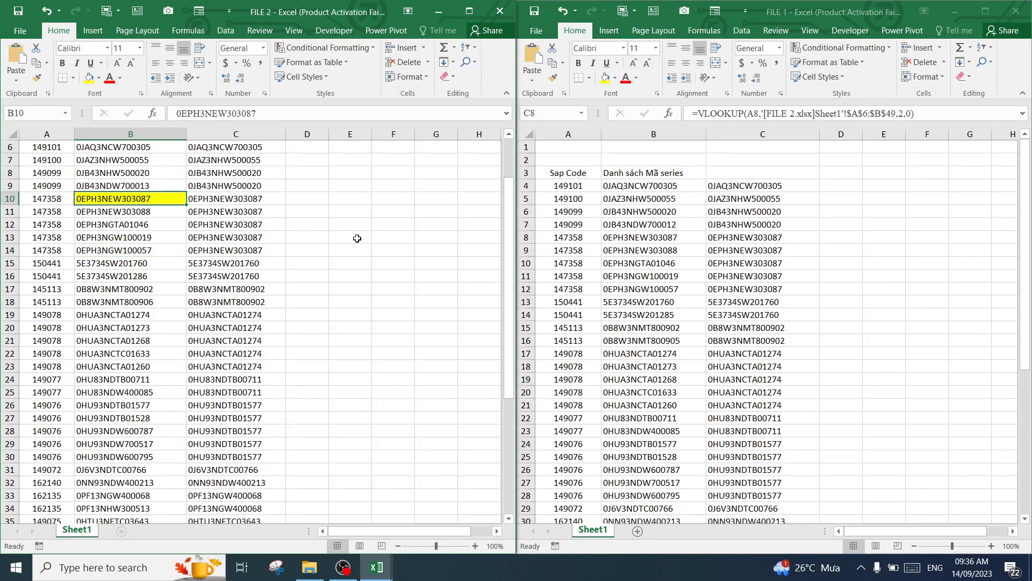
{"action": "left_click", "coordinate": [56, 199]}
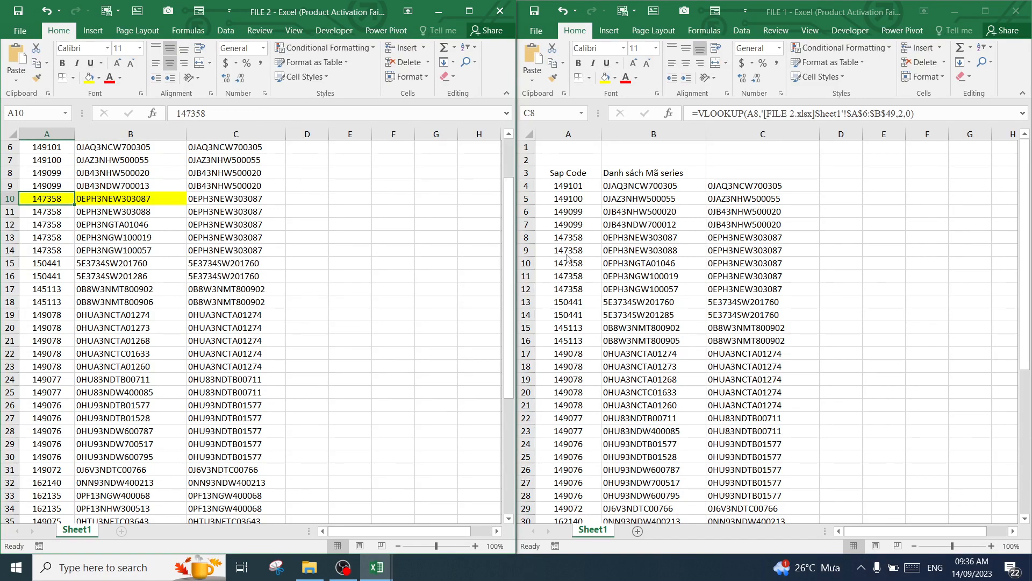
{"action": "left_click", "coordinate": [578, 237]}
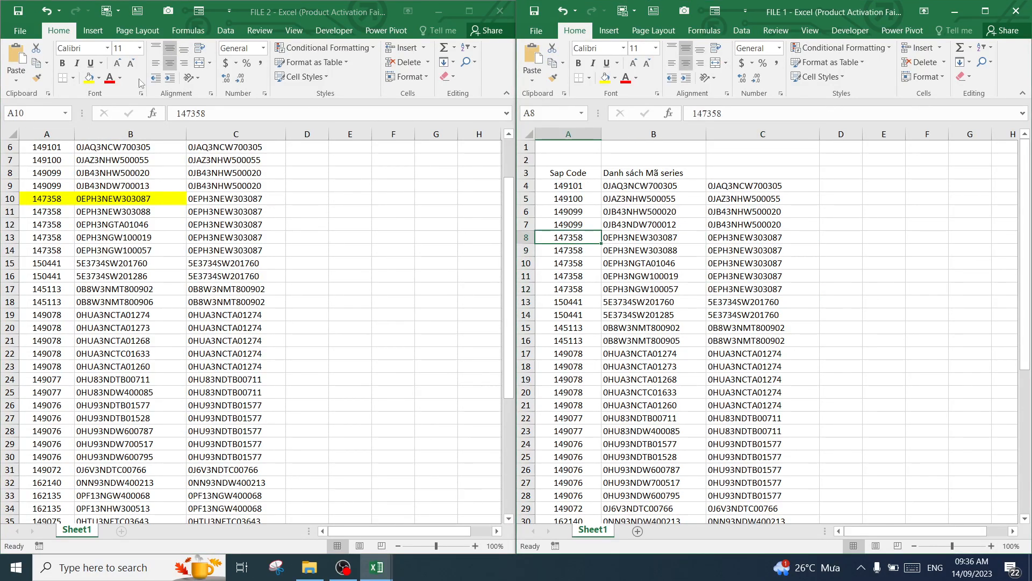
{"action": "left_click", "coordinate": [157, 103]}
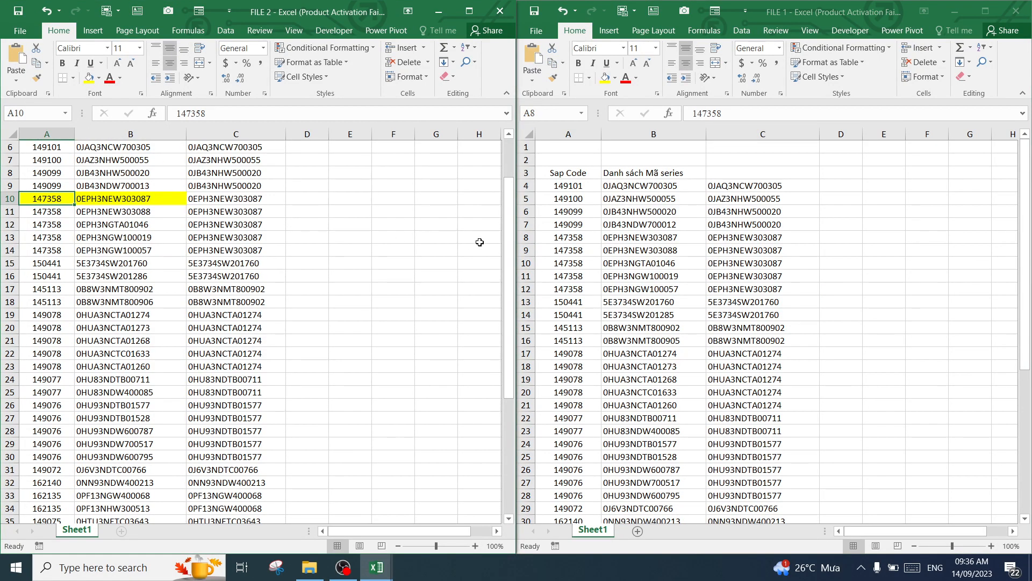
{"action": "left_click", "coordinate": [571, 233]}
{"action": "left_click", "coordinate": [577, 224]}
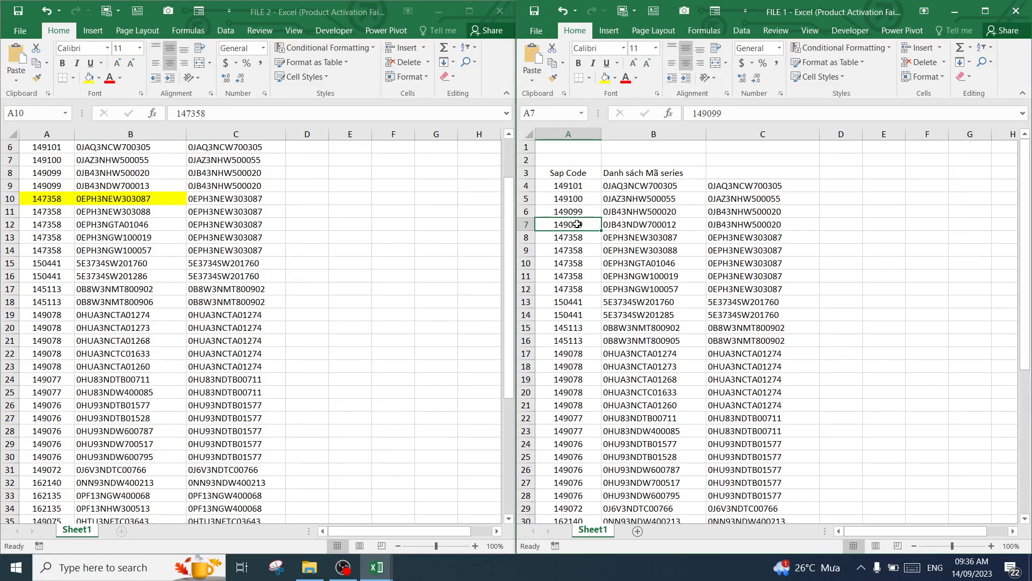
{"action": "left_click", "coordinate": [607, 80]}
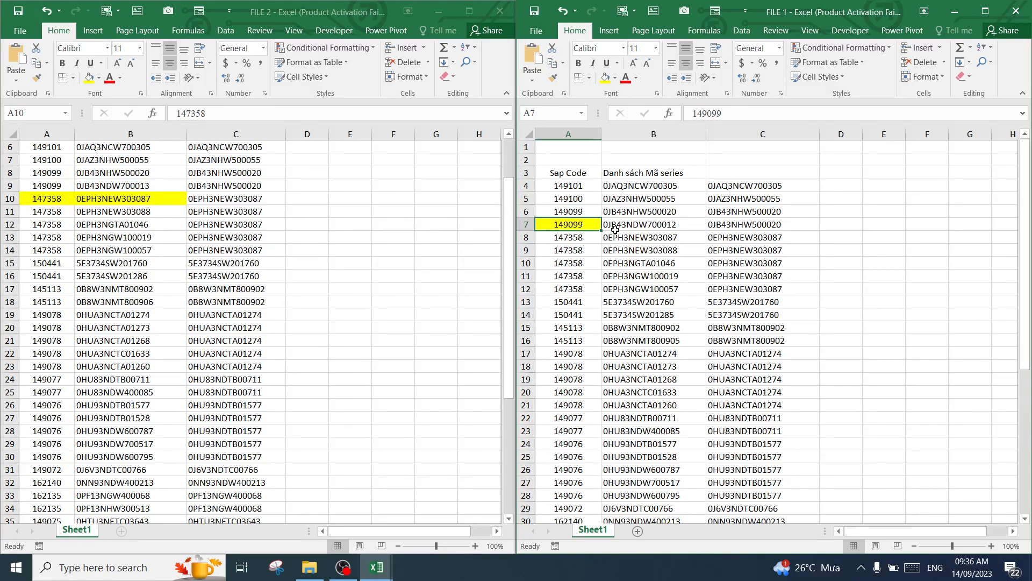
{"action": "left_click", "coordinate": [562, 11]}
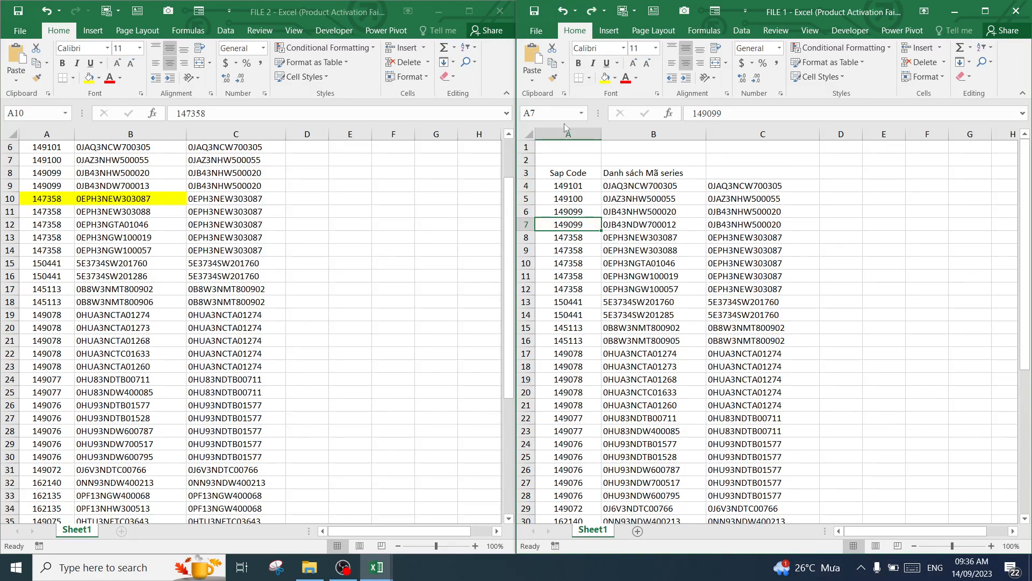
Fill the first 147358 row in FILE 1, cells A8, B8 and C8, with yellow
{"action": "left_click", "coordinate": [573, 238]}
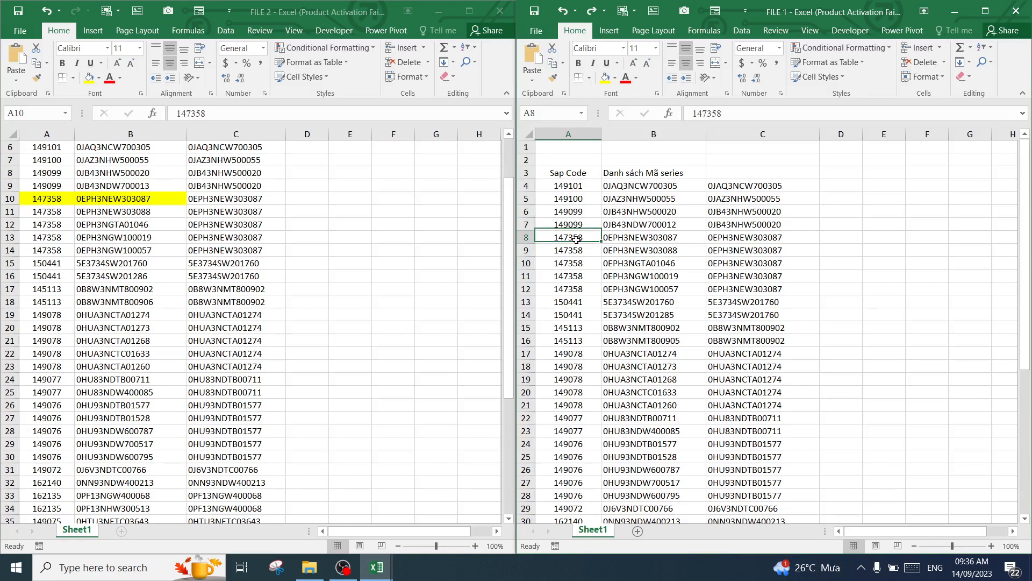
{"action": "left_click", "coordinate": [605, 78]}
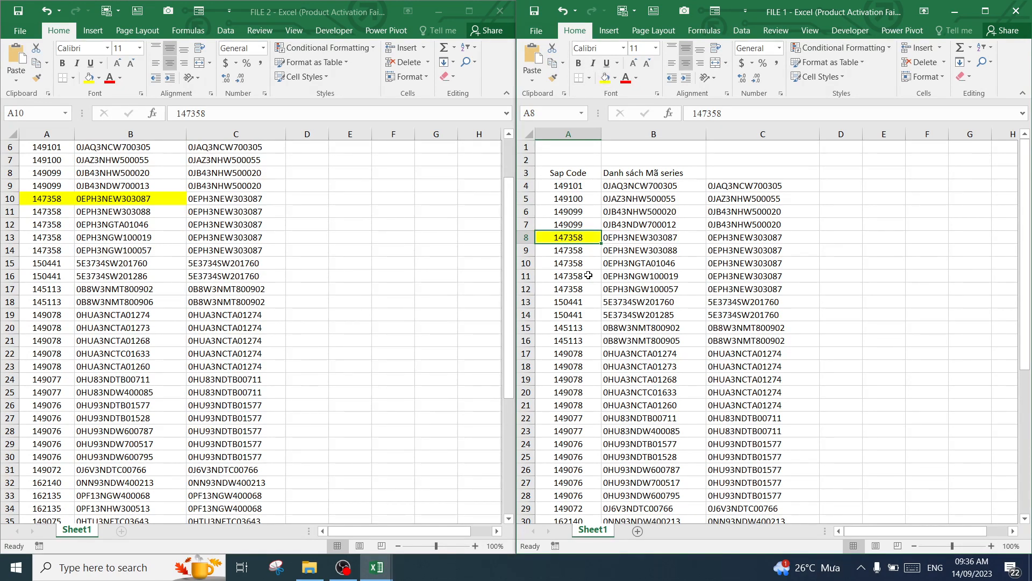
{"action": "left_click", "coordinate": [629, 237]}
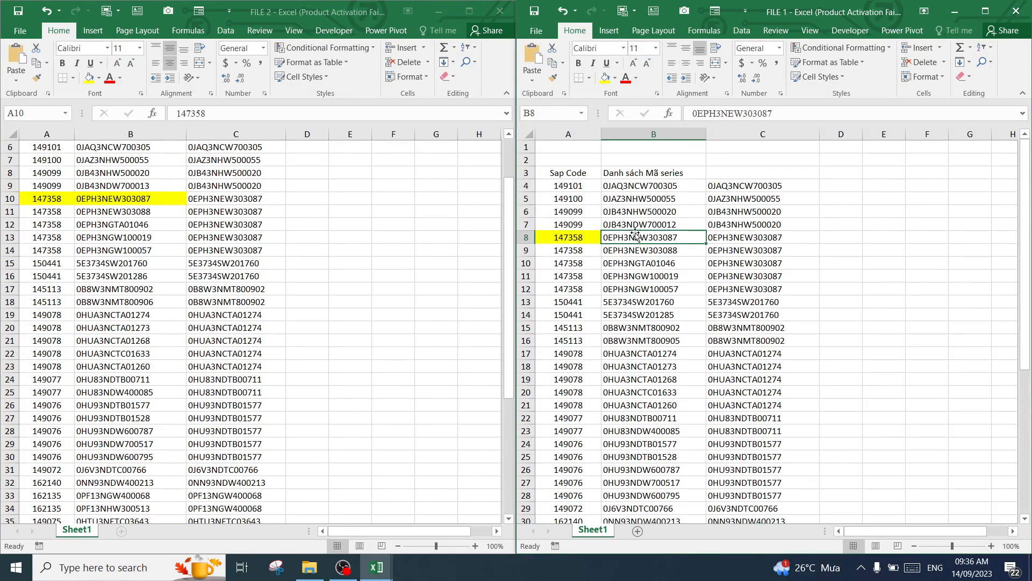
{"action": "left_click", "coordinate": [604, 77]}
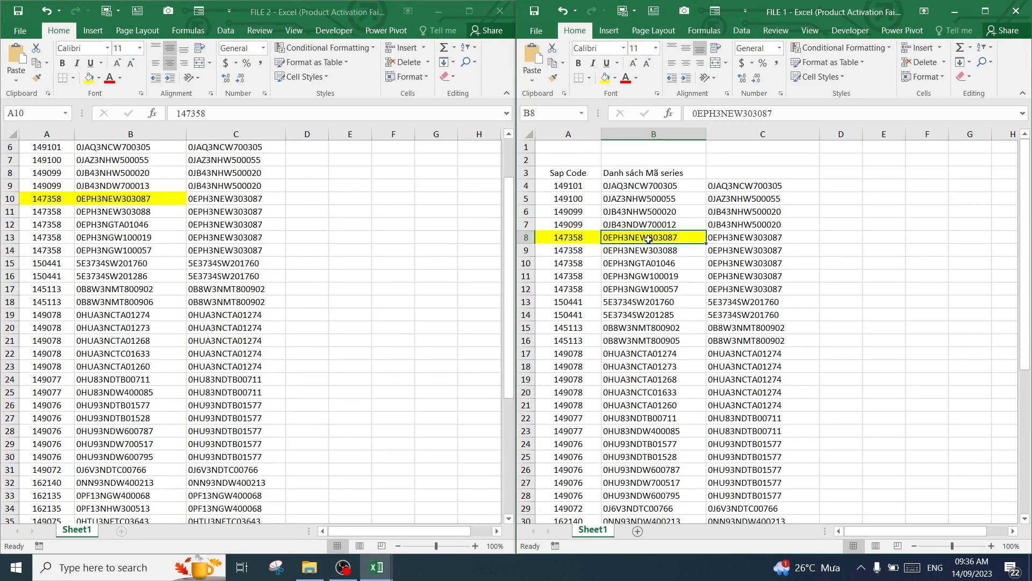
{"action": "left_click", "coordinate": [755, 241]}
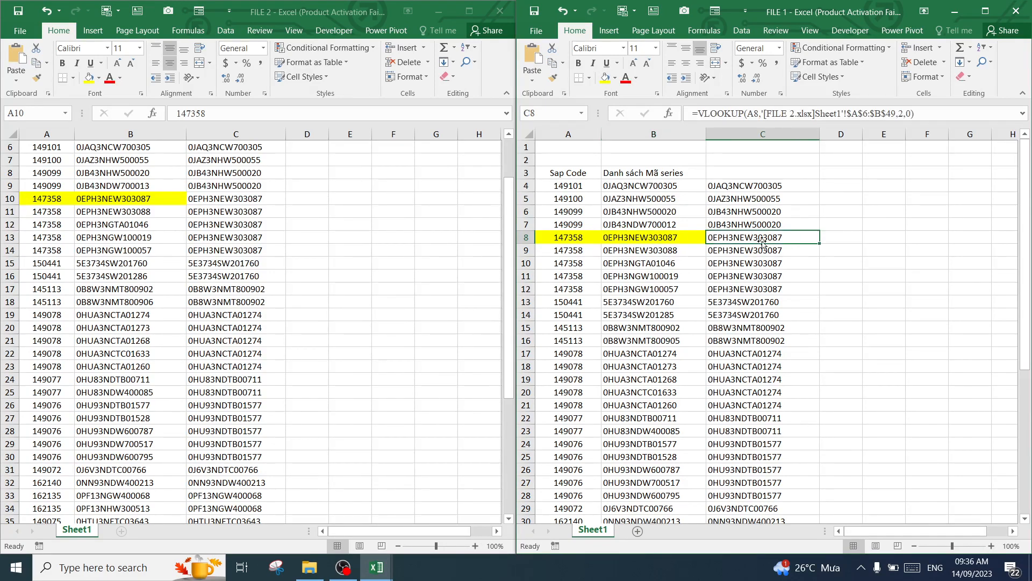
{"action": "left_click", "coordinate": [604, 78]}
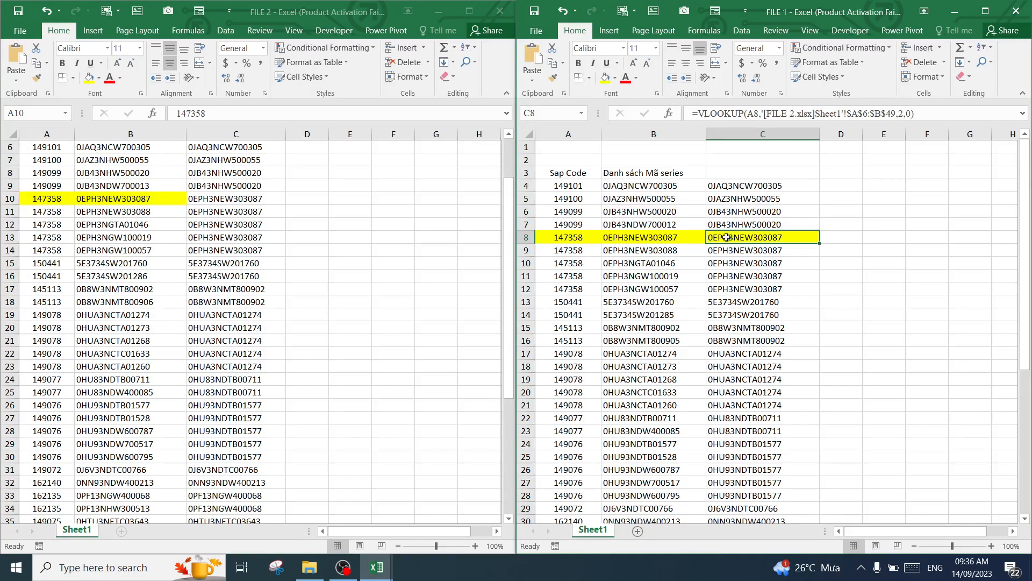
Compare the yellow 147358 entry, A10:B10, in FILE 2 with the VLOOKUP results in C8:C12 of FILE 1
{"action": "left_click", "coordinate": [129, 211]}
{"action": "left_click", "coordinate": [131, 201]}
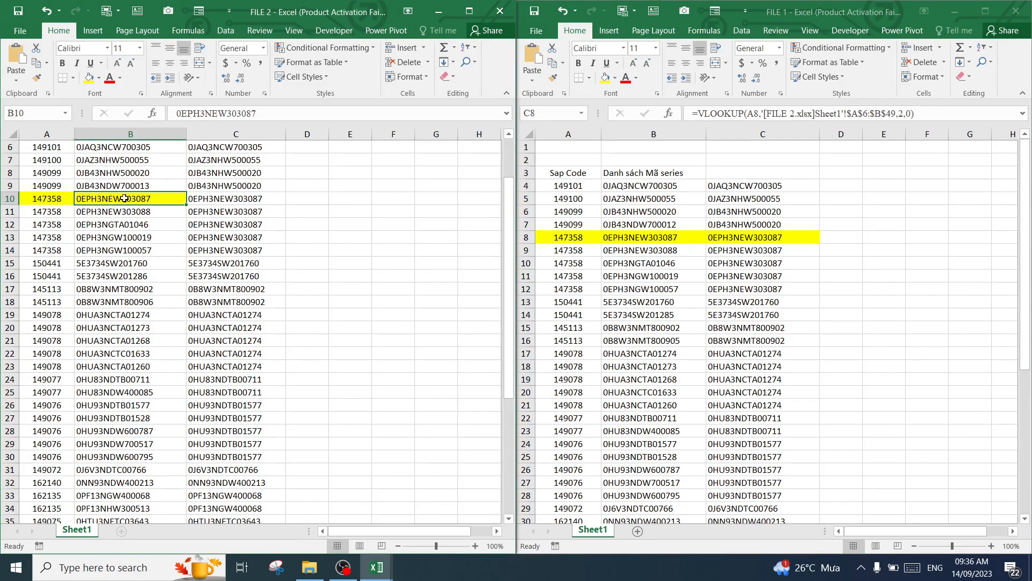
{"action": "left_click", "coordinate": [748, 237]}
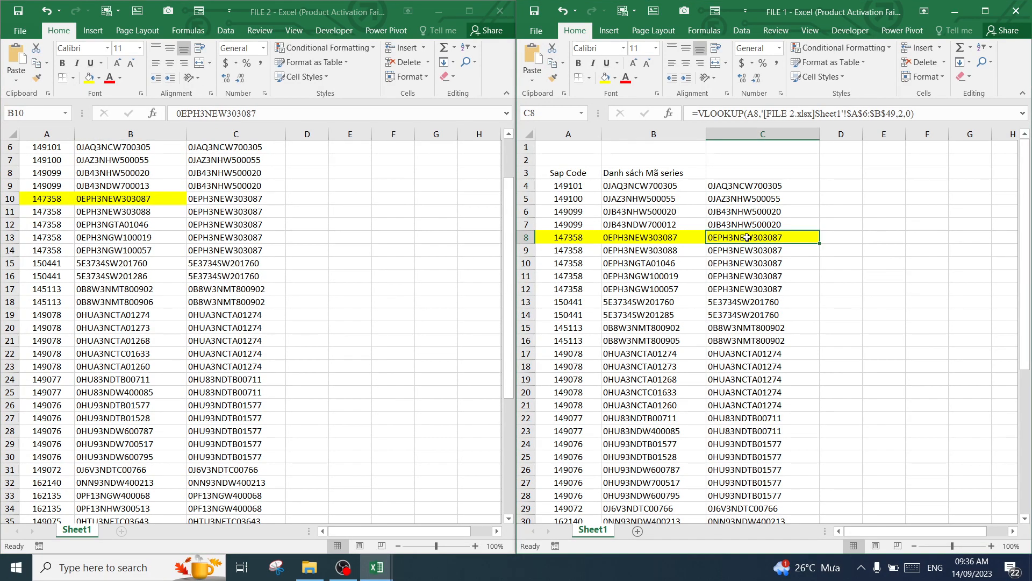
{"action": "left_click", "coordinate": [118, 199]}
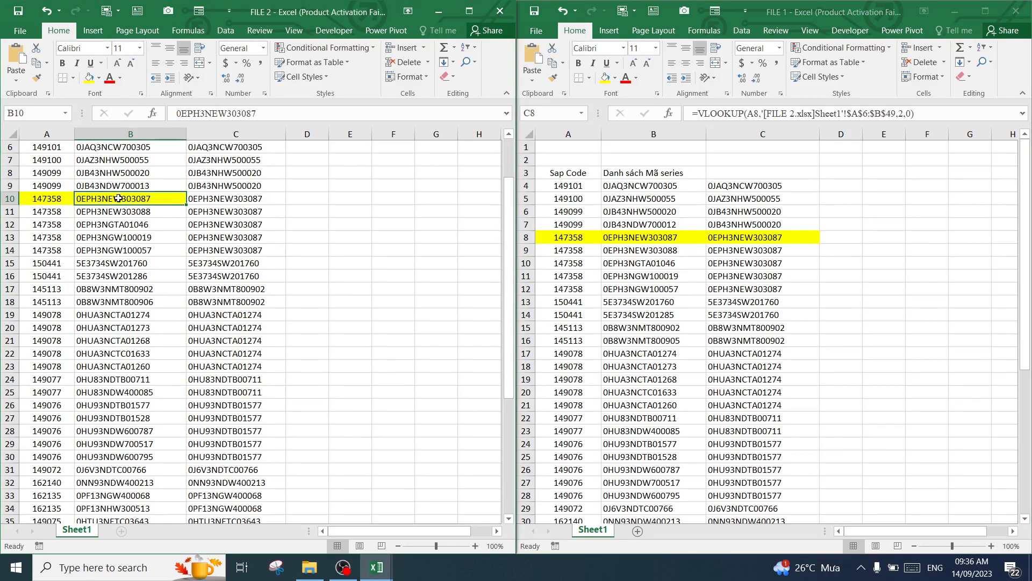
{"action": "left_click", "coordinate": [51, 199]}
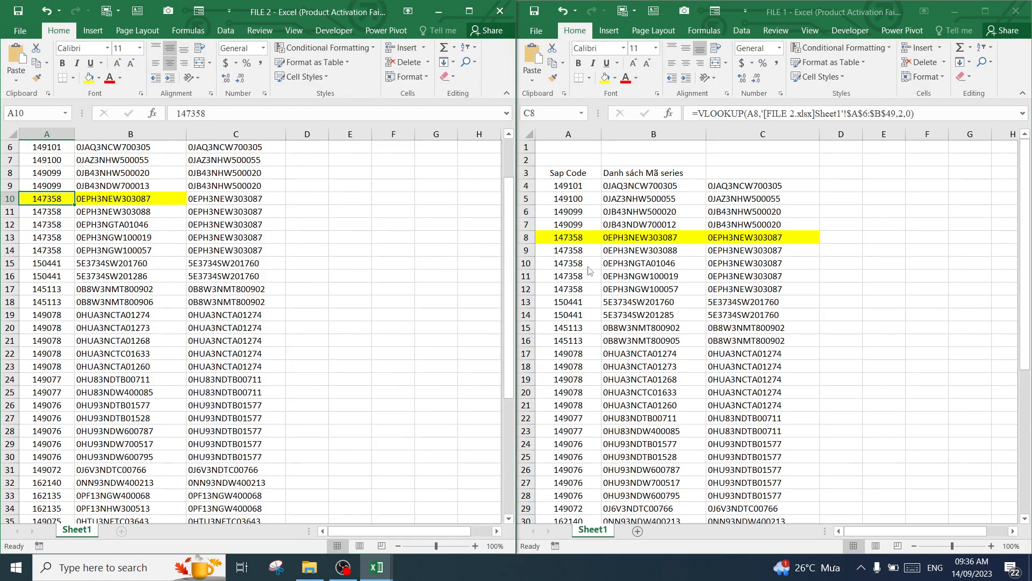
{"action": "left_click", "coordinate": [740, 238]}
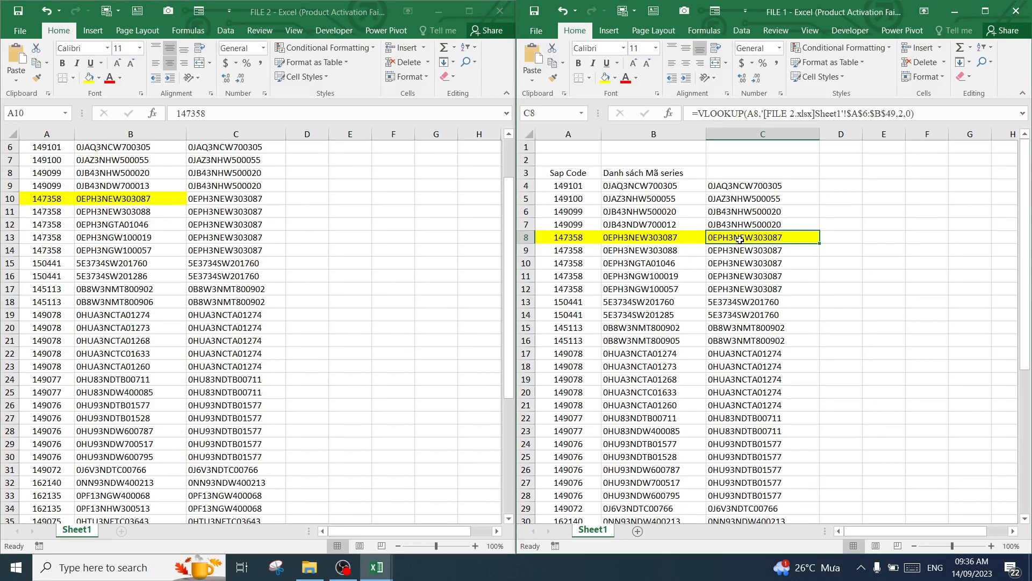
{"action": "left_click", "coordinate": [740, 264]}
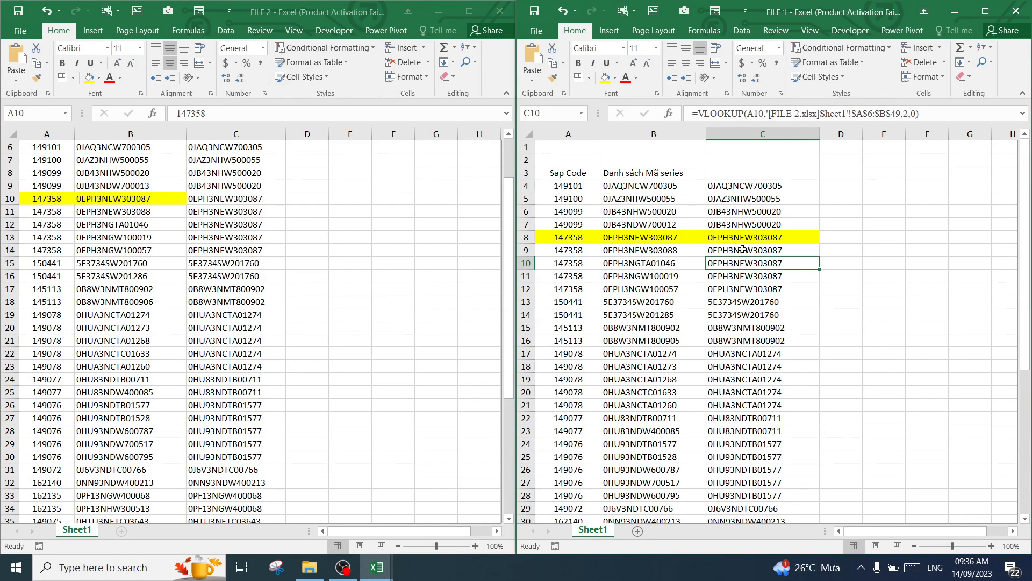
{"action": "left_click", "coordinate": [742, 250]}
{"action": "left_click", "coordinate": [742, 268]}
{"action": "left_click", "coordinate": [747, 252]}
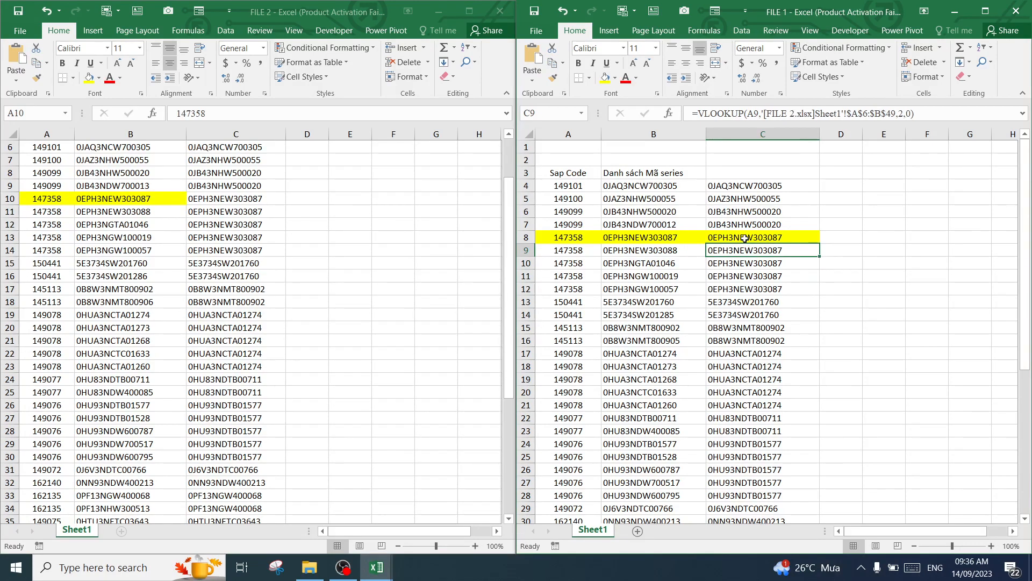
{"action": "left_click_drag", "start_coordinate": [745, 238], "coordinate": [747, 286]}
Check the remaining 147358 rows, A11:B14, in FILE 2 against the VLOOKUP results in C9:C12 of FILE 1
{"action": "left_click", "coordinate": [103, 202]}
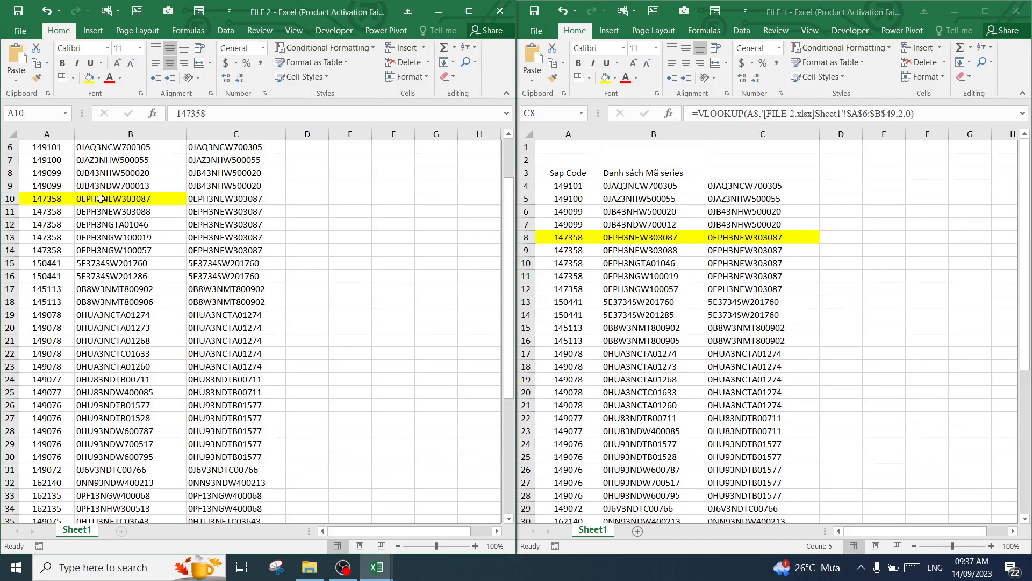
{"action": "left_click", "coordinate": [127, 199]}
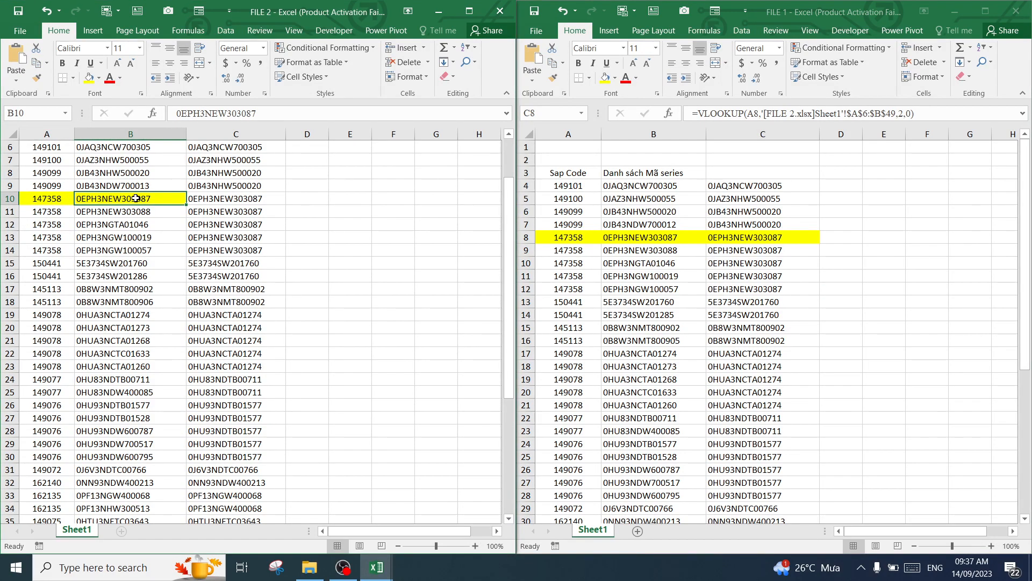
{"action": "left_click", "coordinate": [58, 217]}
{"action": "key", "text": "Down"}
{"action": "key", "text": "Down"}
{"action": "key", "text": "Down"}
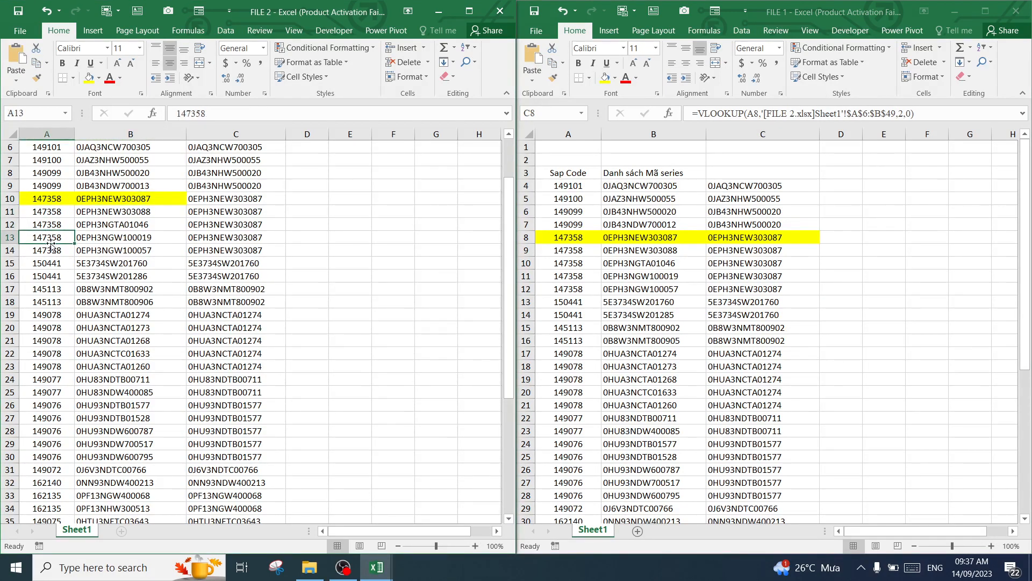
{"action": "left_click_drag", "start_coordinate": [119, 212], "coordinate": [123, 245]}
{"action": "left_click", "coordinate": [731, 251]}
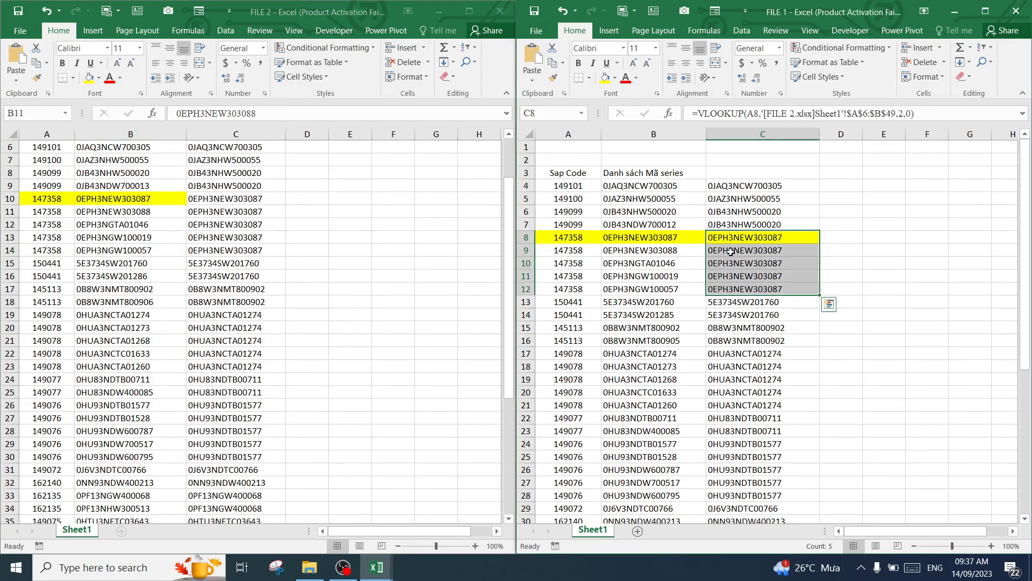
{"action": "left_click", "coordinate": [731, 251]}
{"action": "left_click_drag", "start_coordinate": [732, 250], "coordinate": [736, 287]}
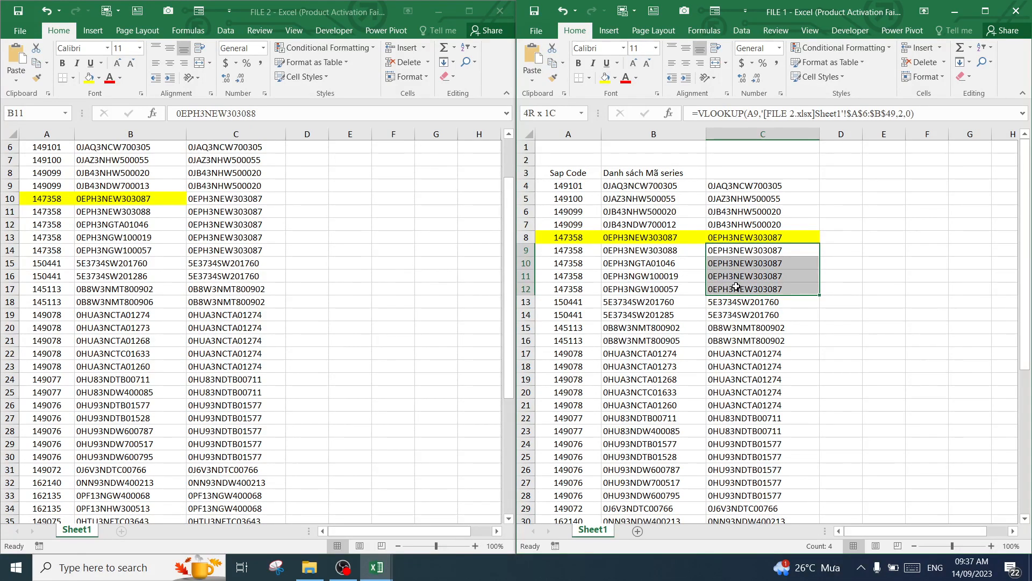
Clear all the VLOOKUP results from column C of FILE 2
{"action": "left_click", "coordinate": [307, 250]}
{"action": "scroll", "coordinate": [272, 218], "scroll_direction": "up", "scroll_amount": 2}
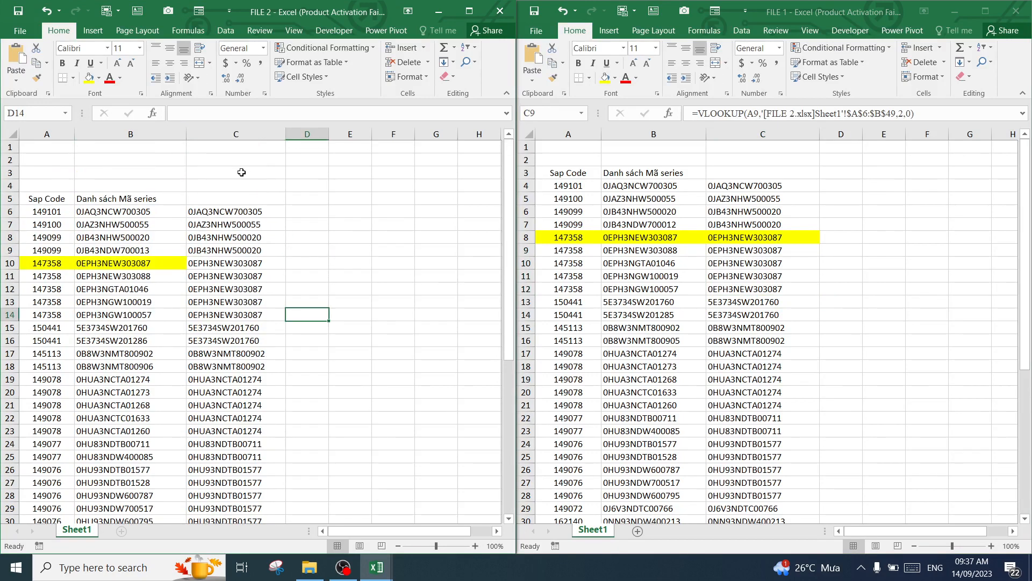
{"action": "left_click", "coordinate": [247, 134]}
{"action": "key", "text": "Delete"}
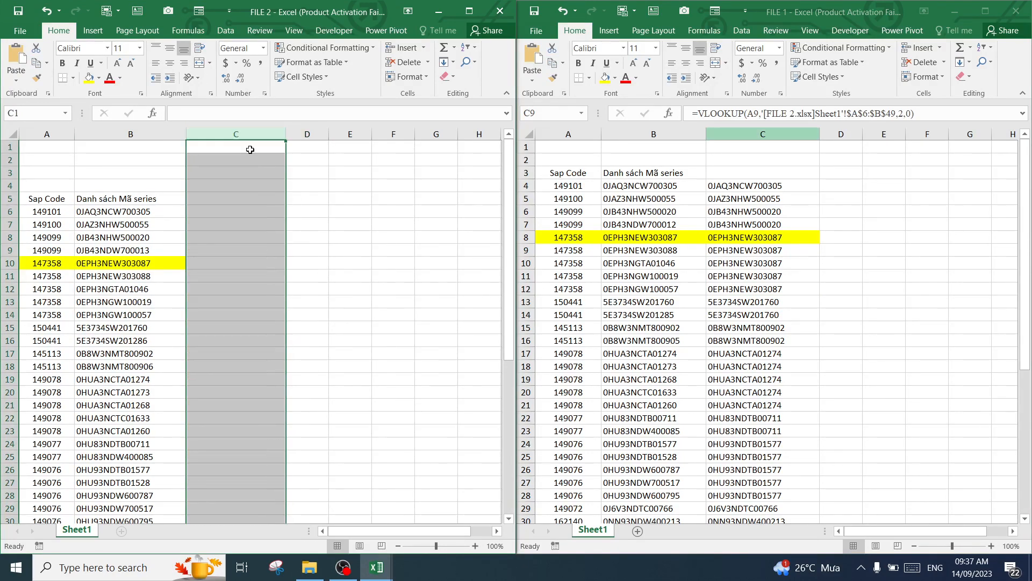
{"action": "left_click", "coordinate": [258, 288]}
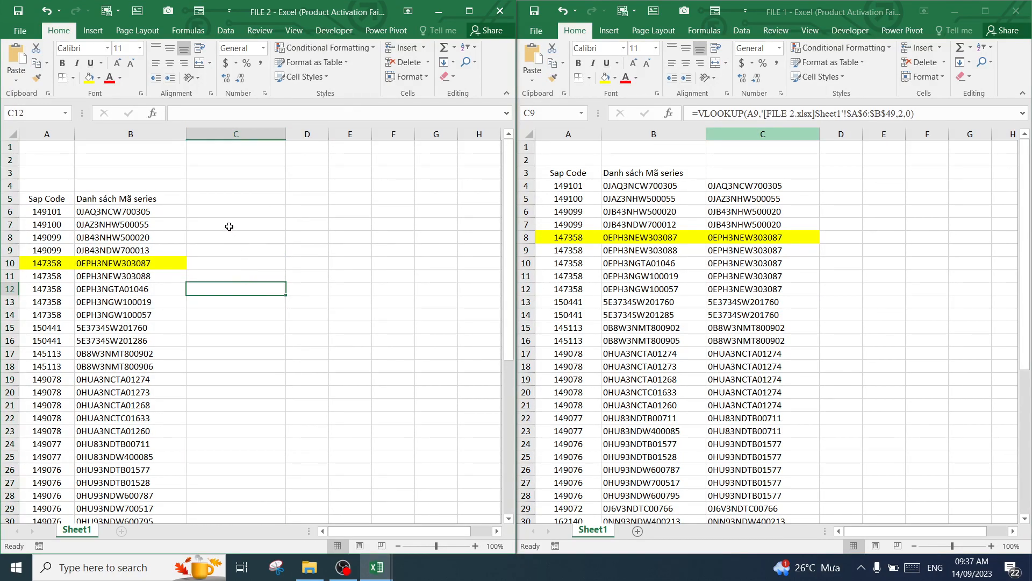
Enter the formula =A6&B6 in C6 of FILE 2 to join the Sap Code and series
{"action": "left_click", "coordinate": [227, 209]}
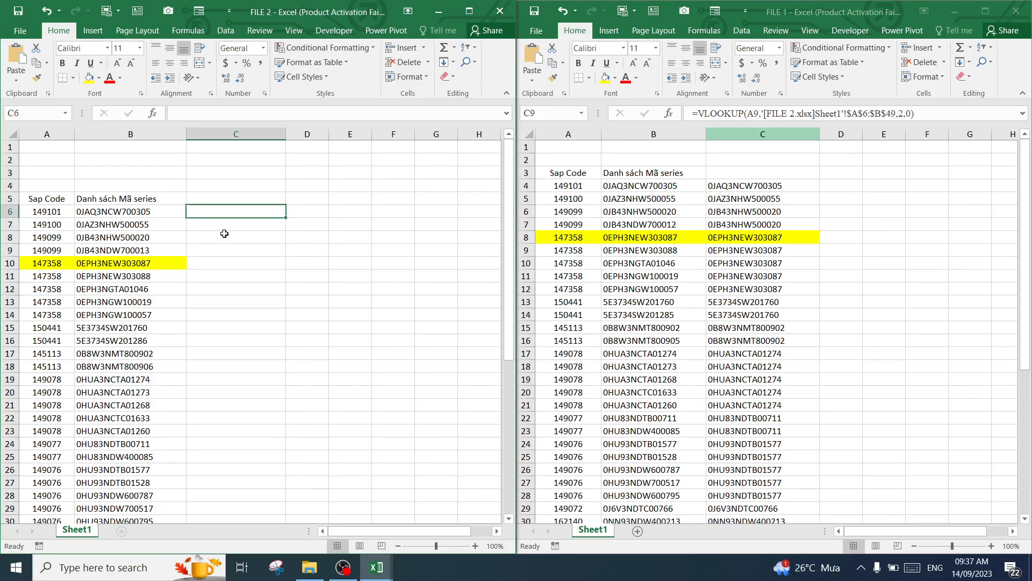
{"action": "type", "text": "="}
{"action": "left_click", "coordinate": [54, 212]}
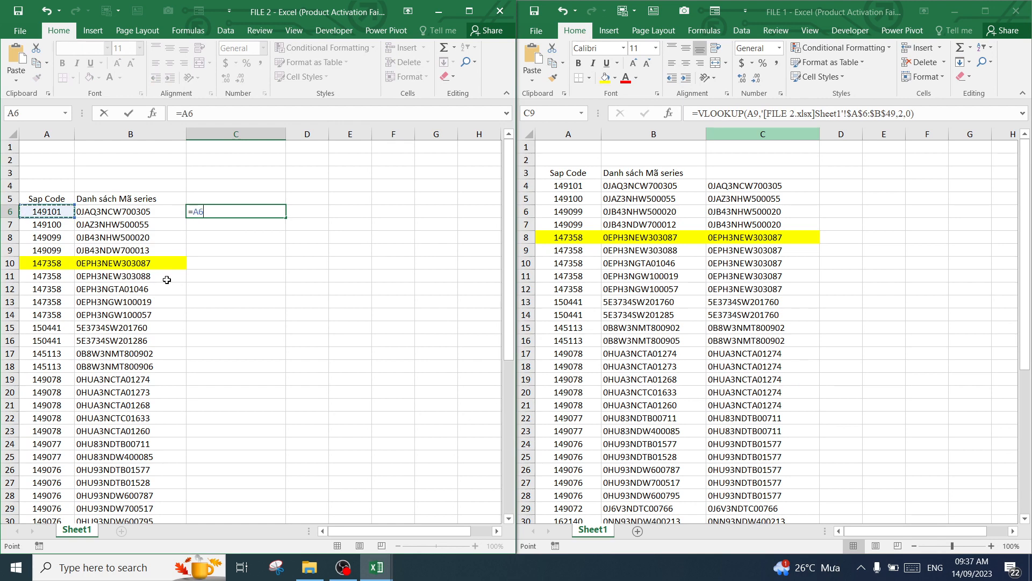
{"action": "type", "text": "&"}
{"action": "left_click", "coordinate": [140, 209]}
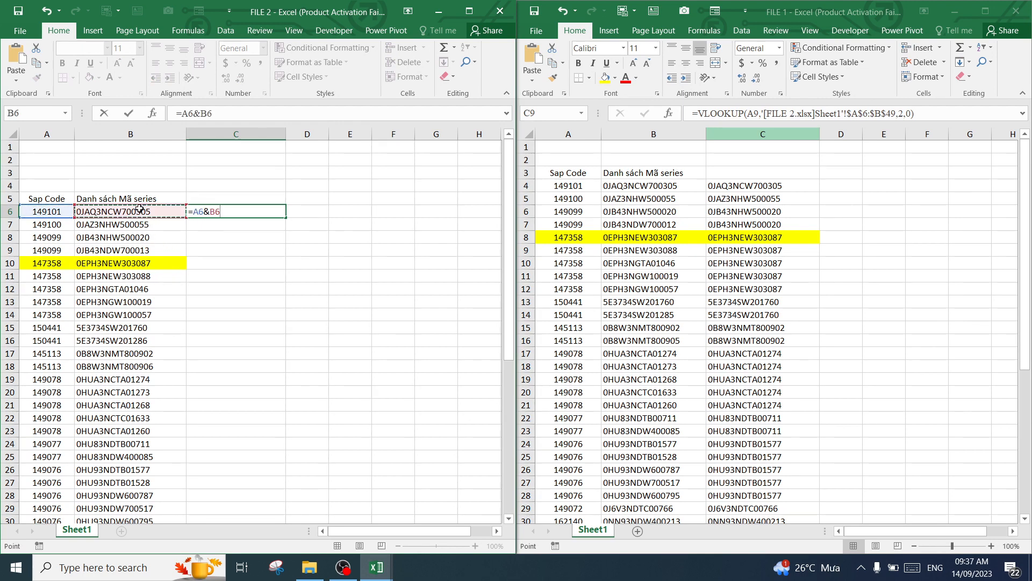
{"action": "key", "text": "Return"}
Widen column C of FILE 2 to fit the joined code and fill the C6 formula down to the list's last row
{"action": "left_click", "coordinate": [228, 212]}
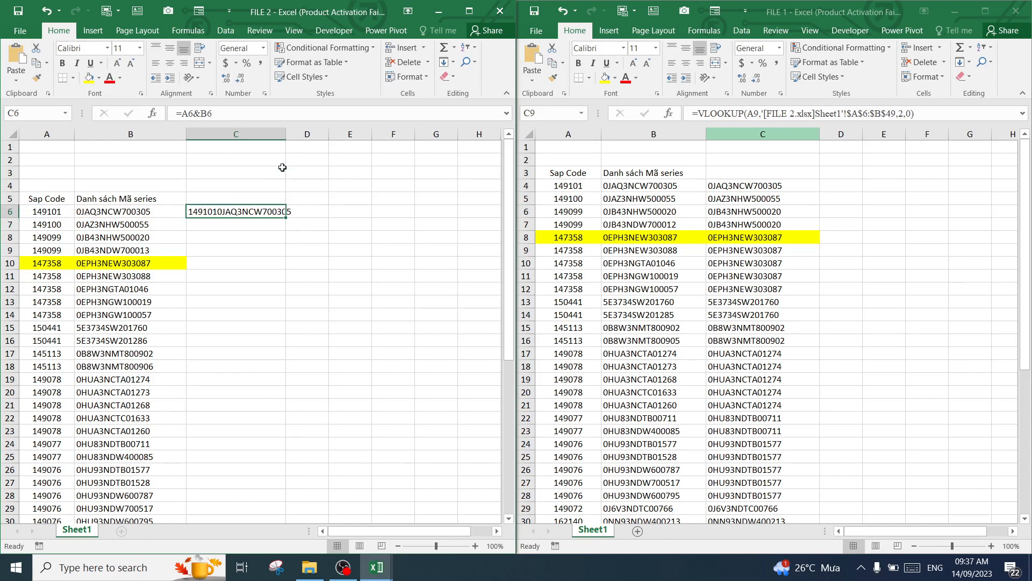
{"action": "left_click_drag", "start_coordinate": [285, 135], "coordinate": [302, 136]}
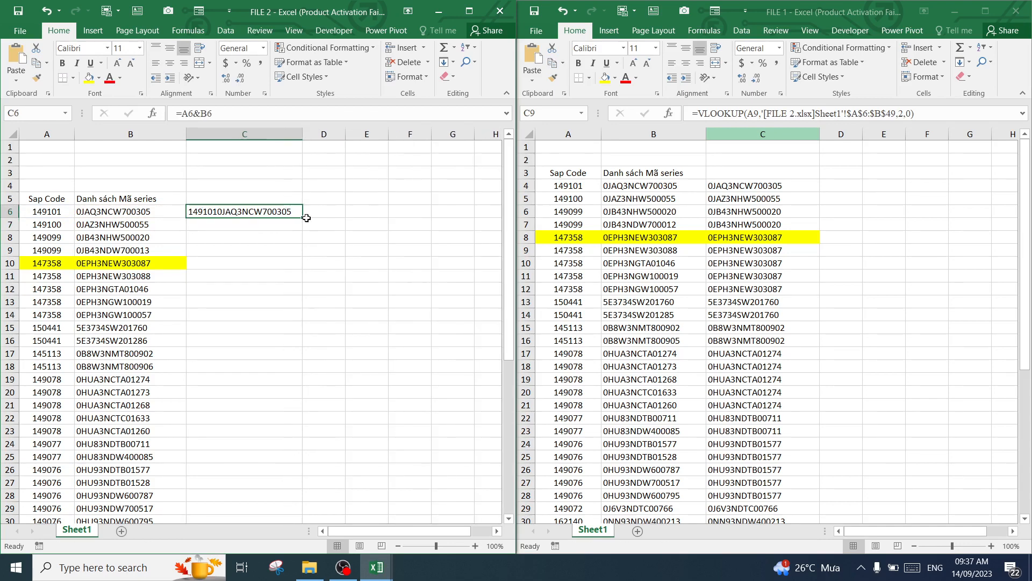
{"action": "left_click_drag", "start_coordinate": [304, 220], "coordinate": [276, 500]}
{"action": "scroll", "coordinate": [277, 299], "scroll_direction": "up", "scroll_amount": 7}
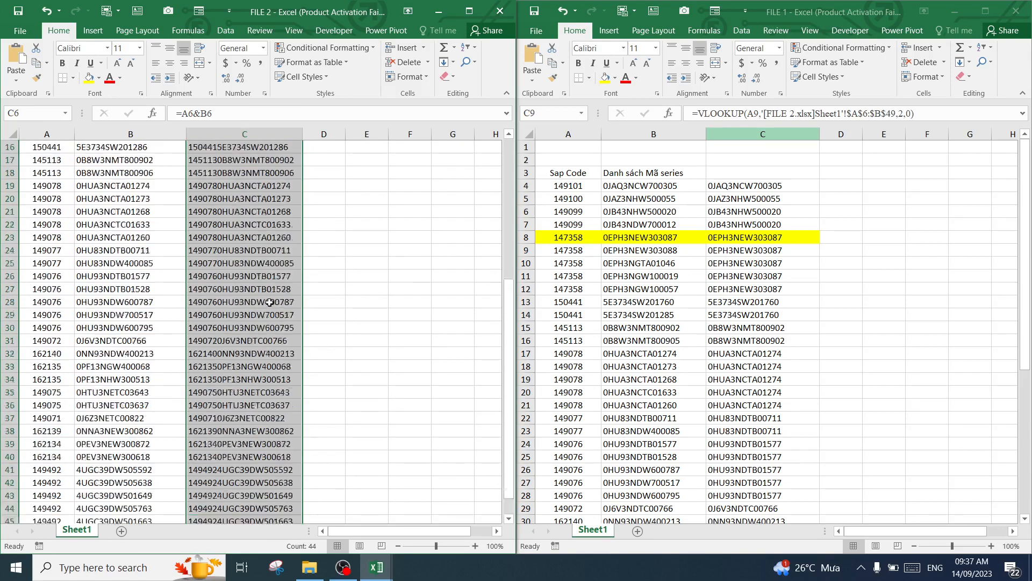
{"action": "left_click", "coordinate": [322, 214]}
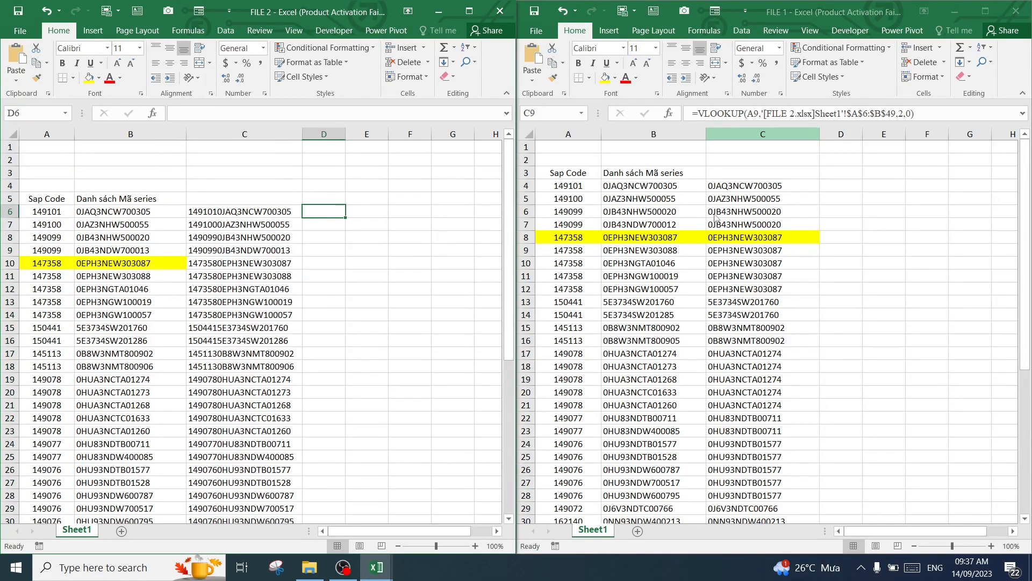
Clear the VLOOKUP results from column C of FILE 1 and enter =A4&B4 in C4
{"action": "left_click", "coordinate": [747, 133]}
{"action": "key", "text": "Delete"}
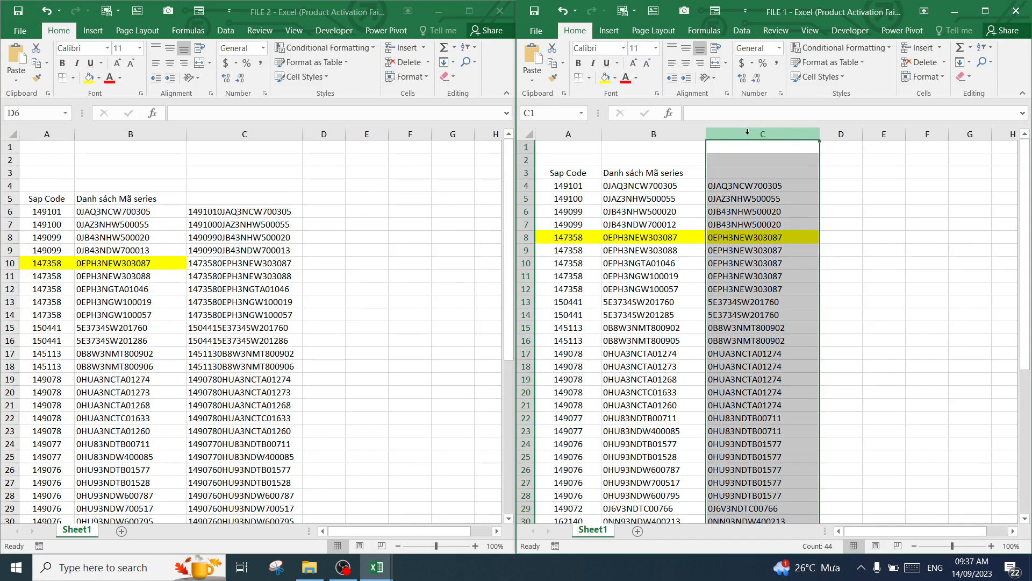
{"action": "left_click", "coordinate": [737, 187]}
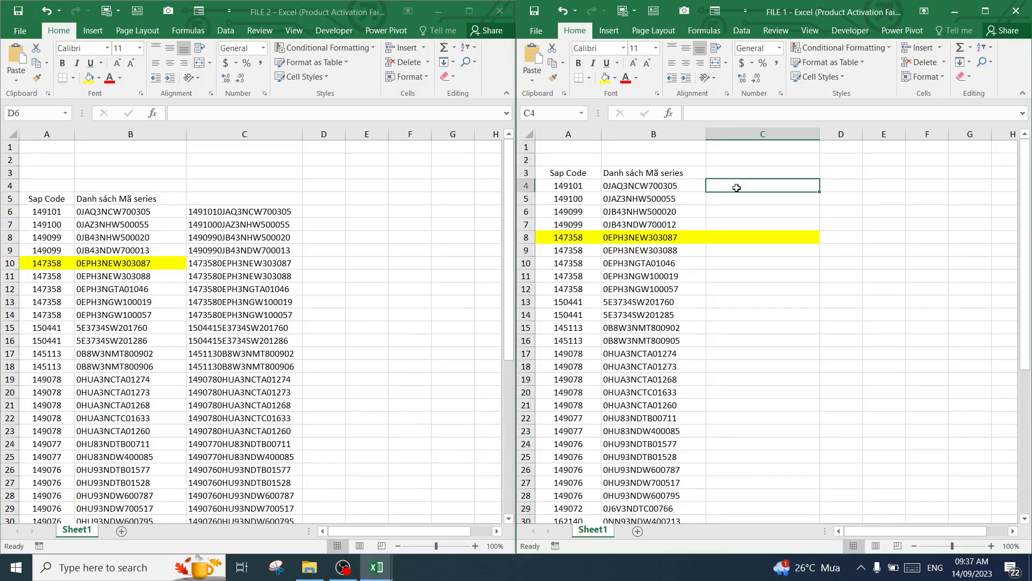
{"action": "type", "text": "="}
{"action": "left_click", "coordinate": [576, 186]}
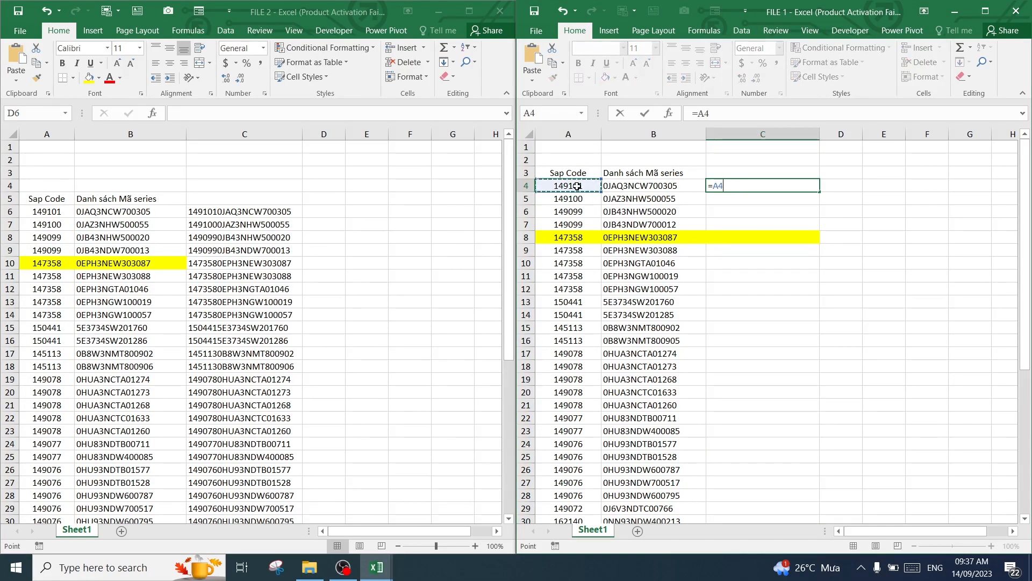
{"action": "type", "text": "&"}
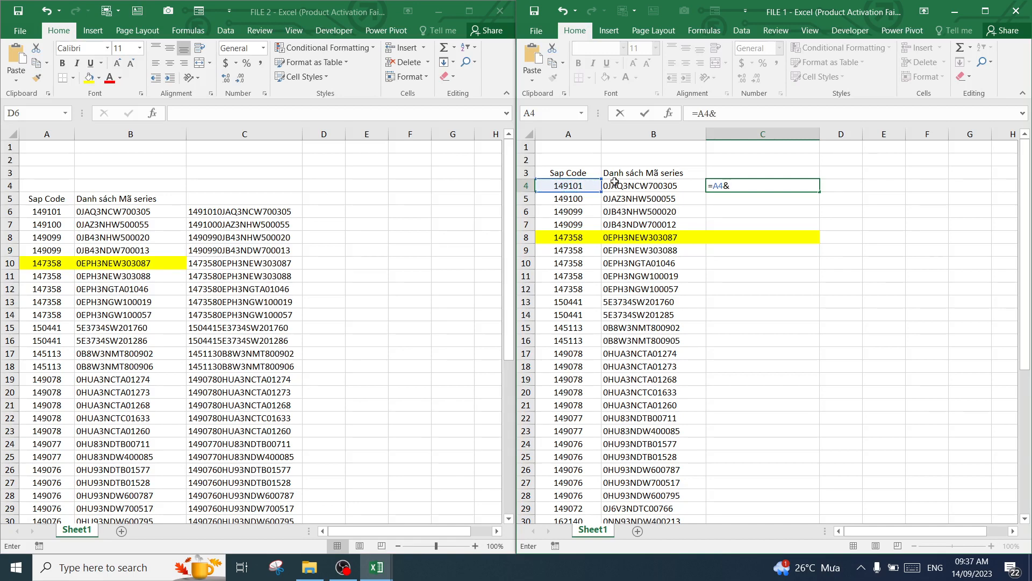
{"action": "left_click", "coordinate": [653, 185]}
{"action": "key", "text": "Return"}
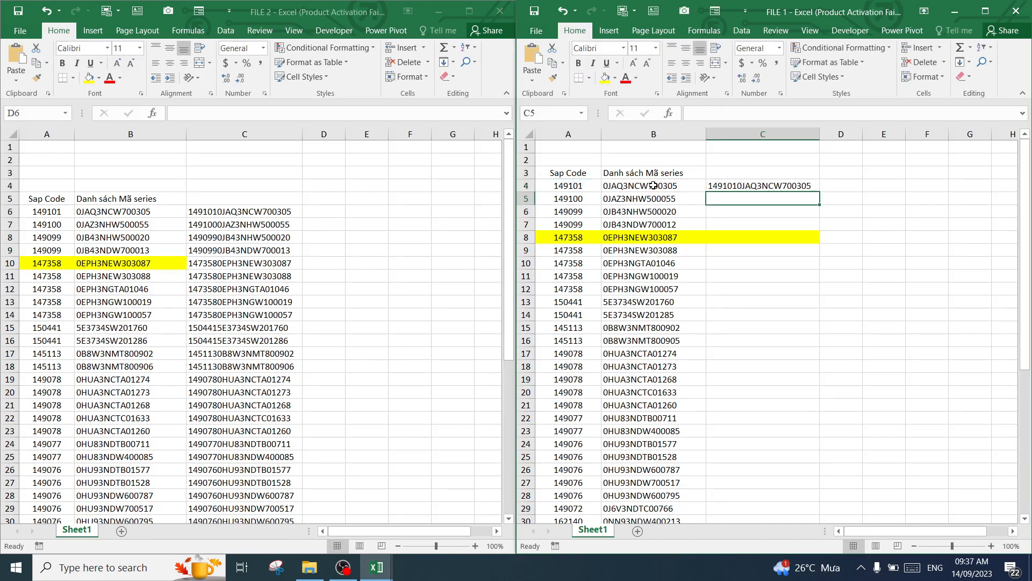
Fill the joined-code formula in C4 of FILE 1 down to C47
{"action": "left_click", "coordinate": [791, 184]}
{"action": "left_click_drag", "start_coordinate": [822, 194], "coordinate": [795, 498]}
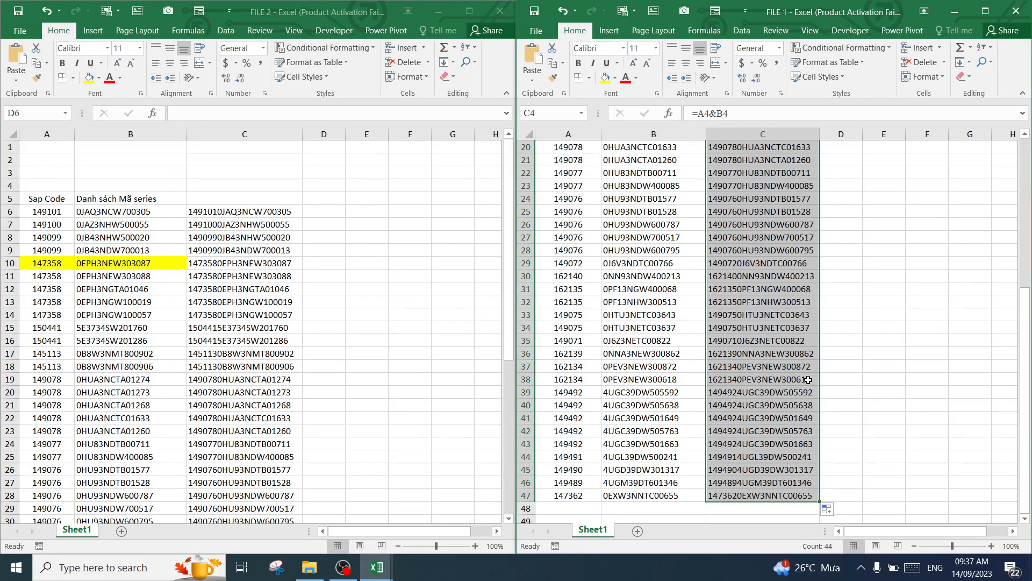
{"action": "scroll", "coordinate": [859, 288], "scroll_direction": "up", "scroll_amount": 7}
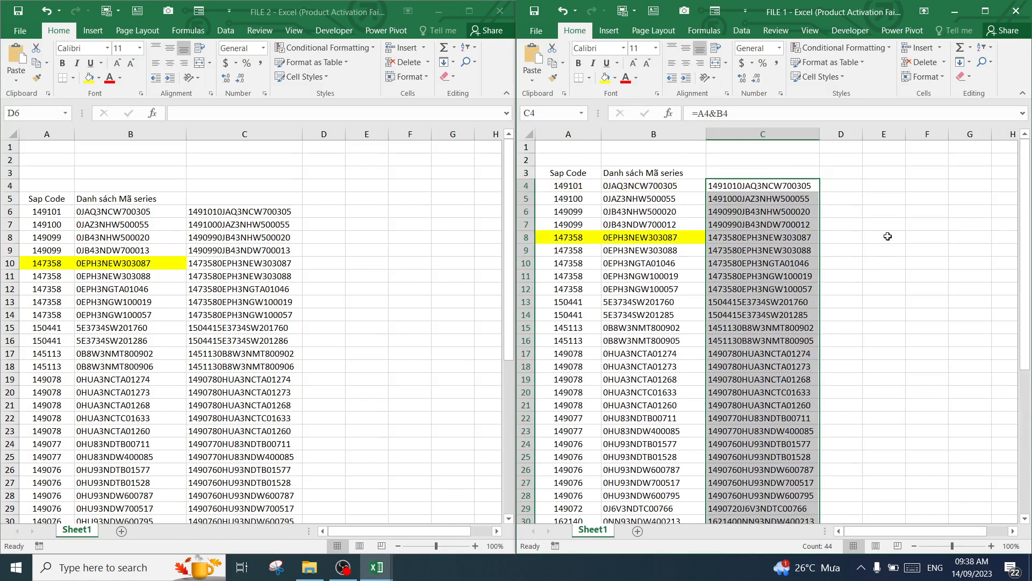
Widen column D of FILE 1 and enter =B4 in D4 to repeat the series beside the joined code
{"action": "left_click", "coordinate": [849, 188]}
{"action": "left_click_drag", "start_coordinate": [860, 133], "coordinate": [882, 134]}
{"action": "left_click", "coordinate": [789, 189]}
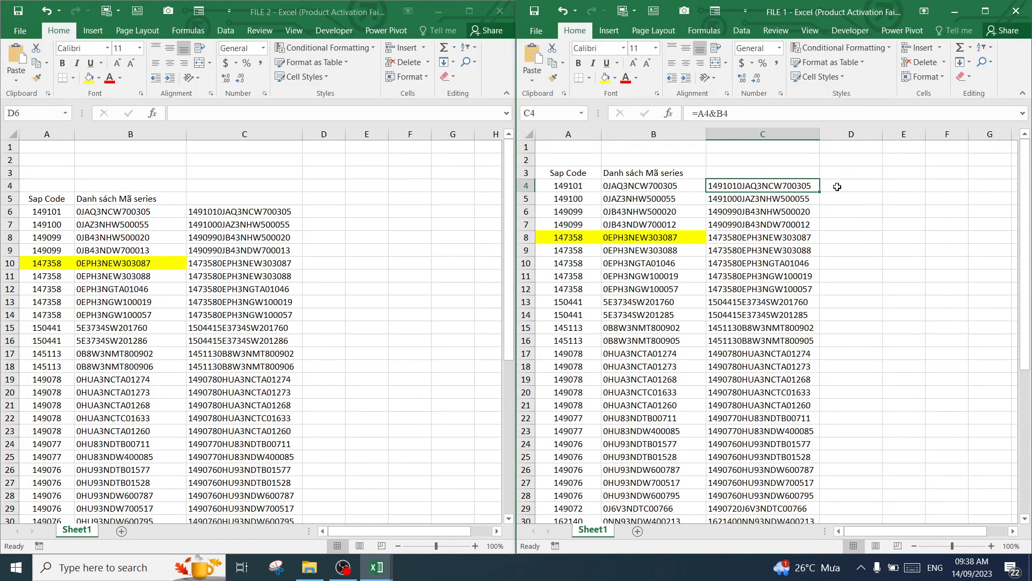
{"action": "left_click", "coordinate": [842, 195]}
{"action": "type", "text": "="}
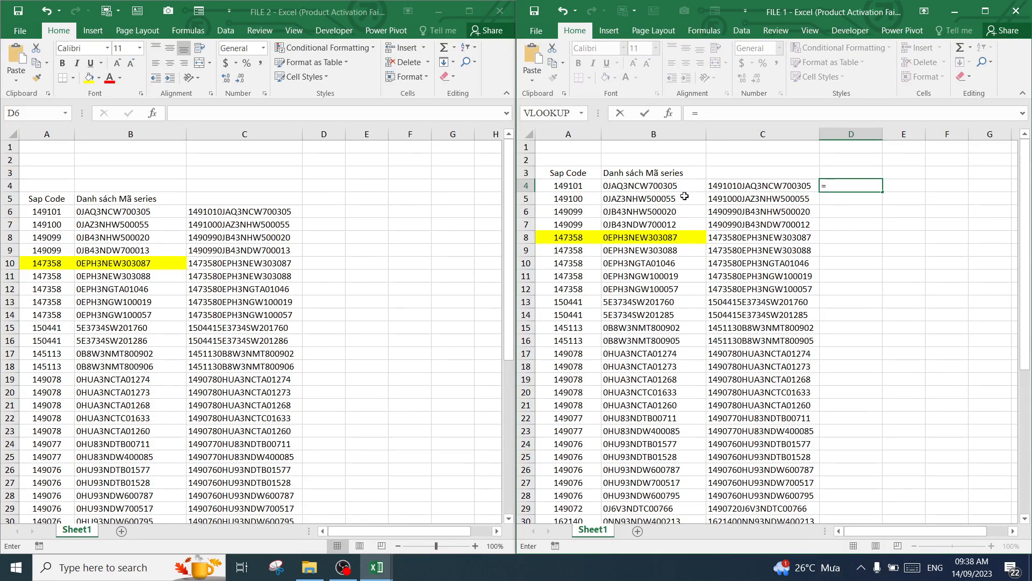
{"action": "left_click", "coordinate": [666, 188]}
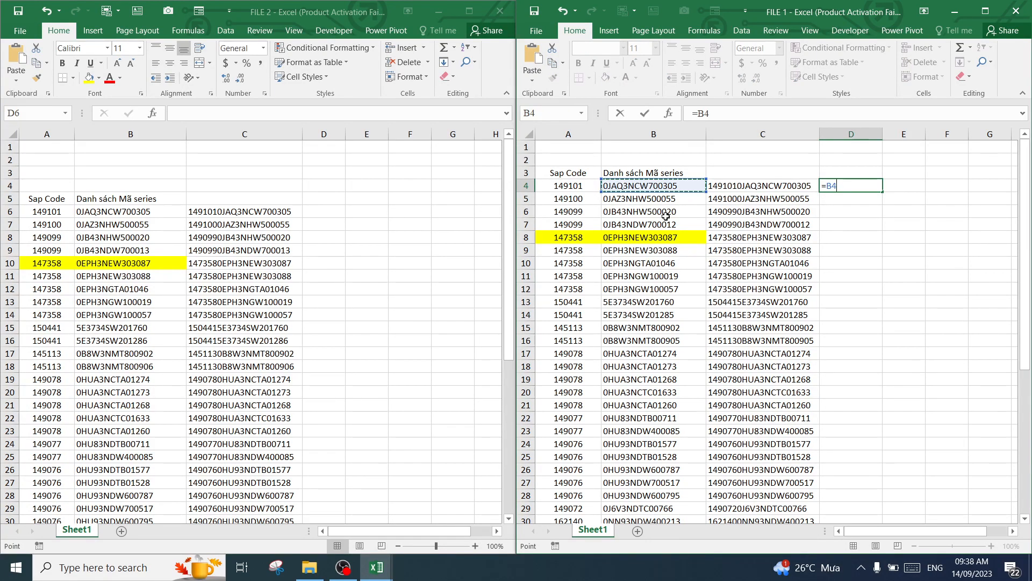
{"action": "key", "text": "Return"}
Widen column D of FILE 1 to fit the whole series and fill the D4 formula down to D47
{"action": "left_click", "coordinate": [855, 186]}
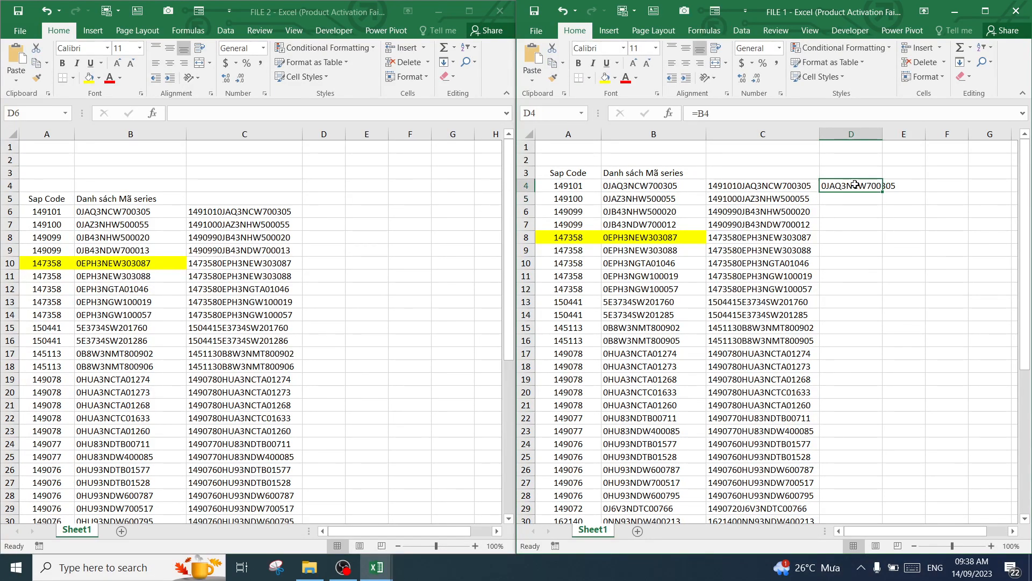
{"action": "left_click_drag", "start_coordinate": [884, 135], "coordinate": [909, 135]}
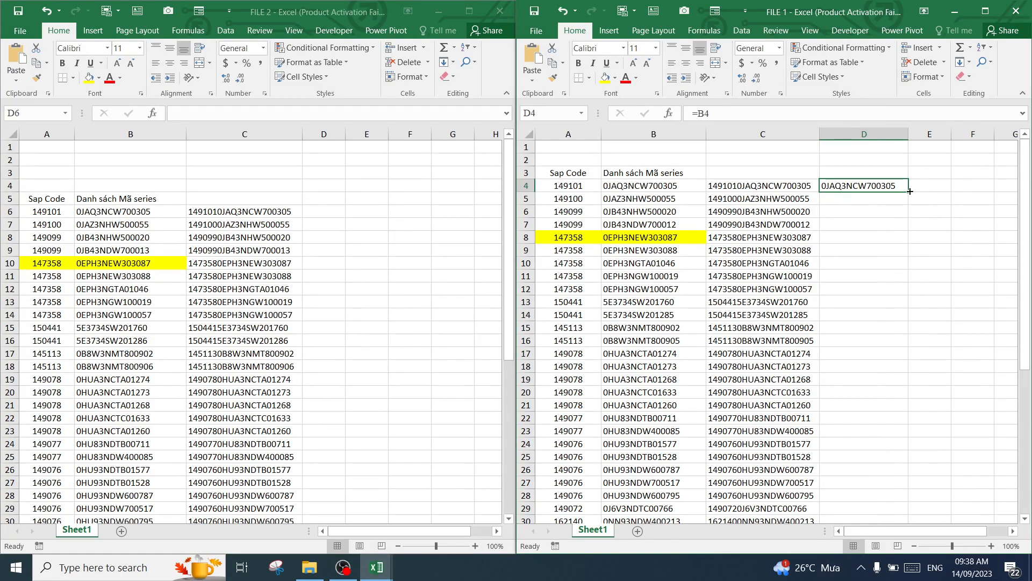
{"action": "left_click_drag", "start_coordinate": [910, 191], "coordinate": [893, 516]}
{"action": "scroll", "coordinate": [891, 326], "scroll_direction": "up", "scroll_amount": 7}
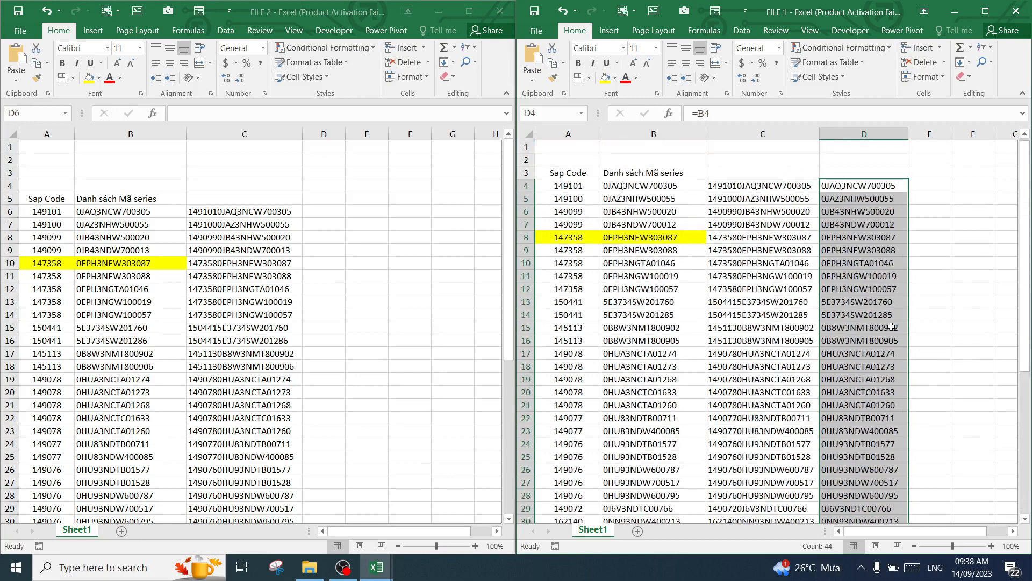
{"action": "left_click", "coordinate": [873, 248]}
Start a VLOOKUP in D6 of FILE 2 with its function arguments open and set the lookup value to C6
{"action": "left_click", "coordinate": [319, 214]}
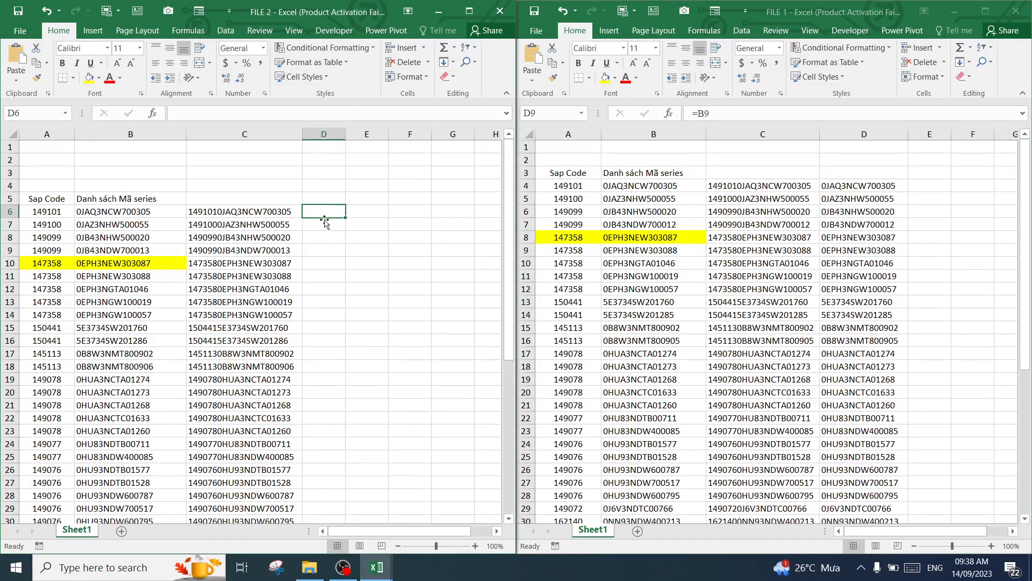
{"action": "left_click", "coordinate": [278, 216]}
{"action": "left_click", "coordinate": [321, 212]}
{"action": "type", "text": "="}
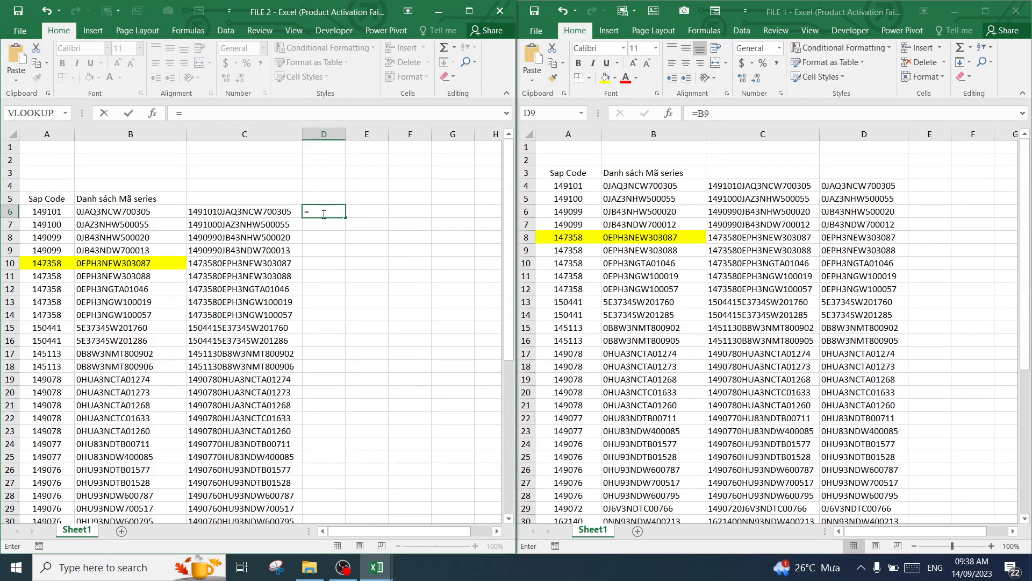
{"action": "type", "text": "vl"}
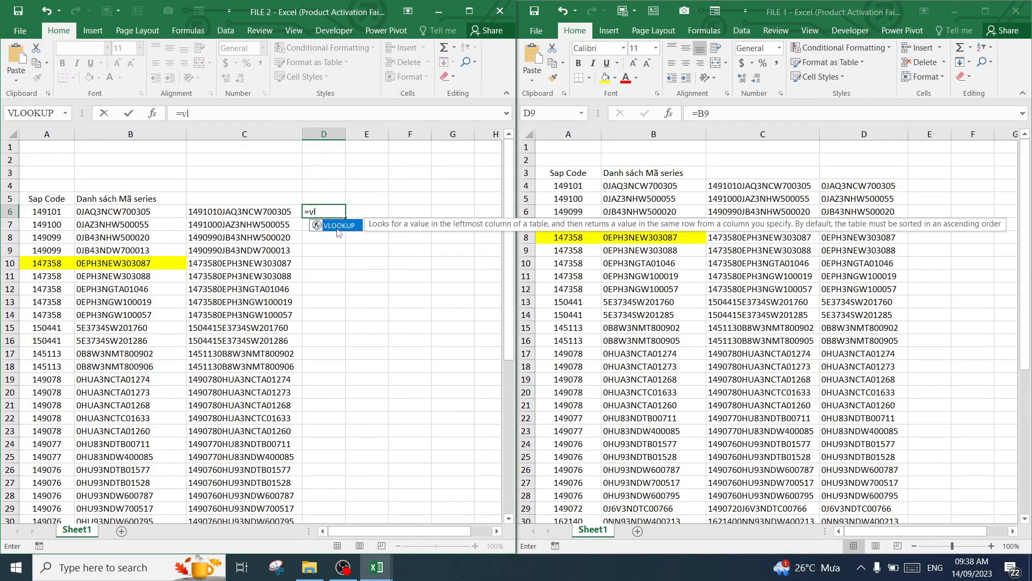
{"action": "double_click", "coordinate": [337, 226]}
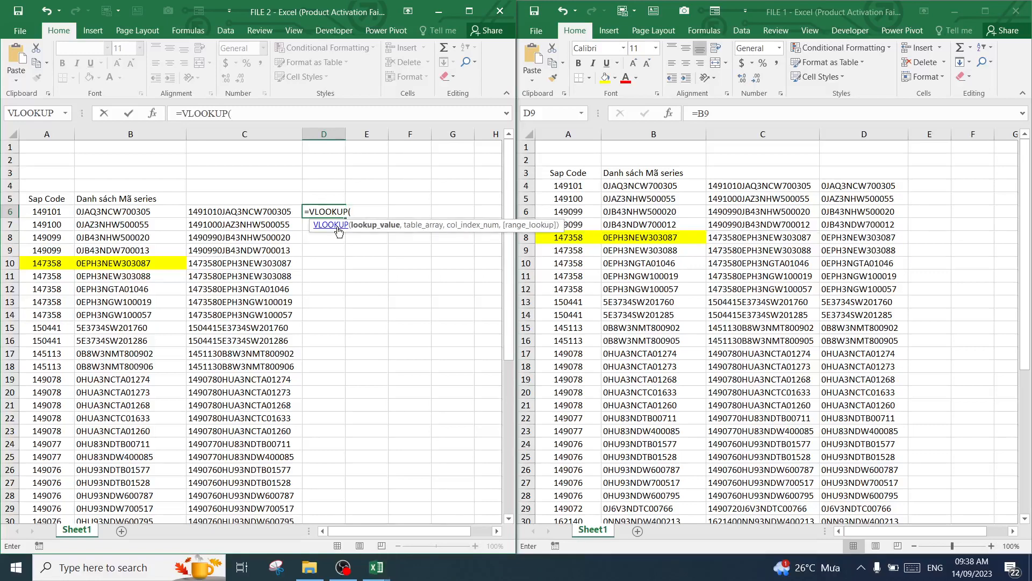
{"action": "left_click", "coordinate": [154, 113]}
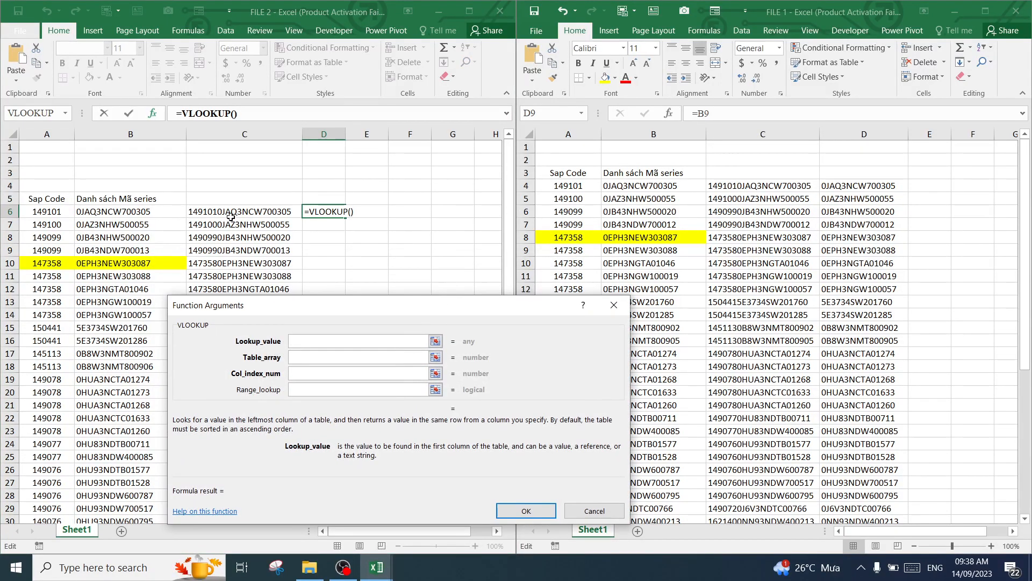
{"action": "left_click", "coordinate": [230, 217]}
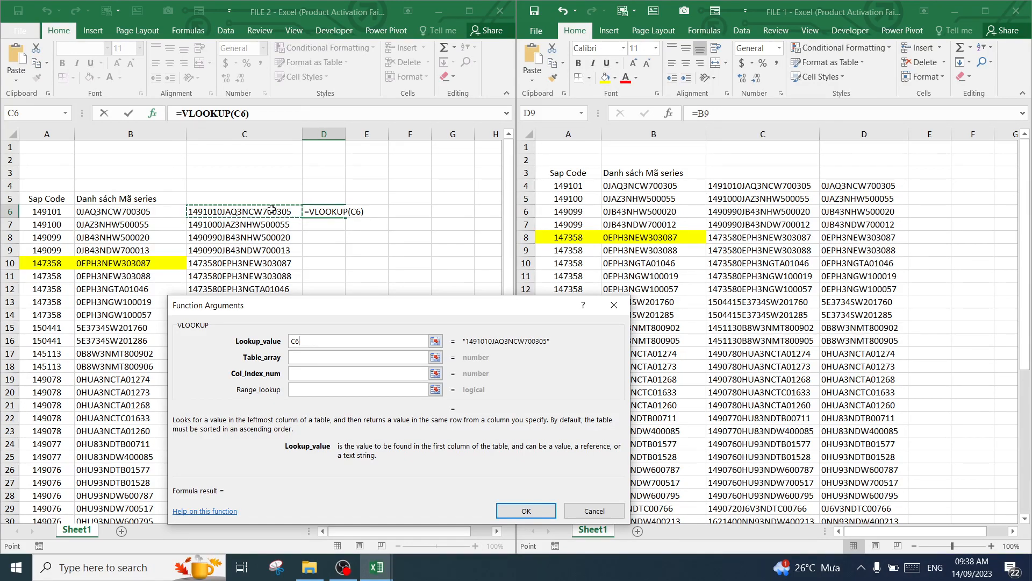
Set the VLOOKUP table array to the joined codes and series in FILE 1, '[FILE 1.xlsx]Sheet1'!$C$4:$D$47
{"action": "left_click", "coordinate": [315, 358]}
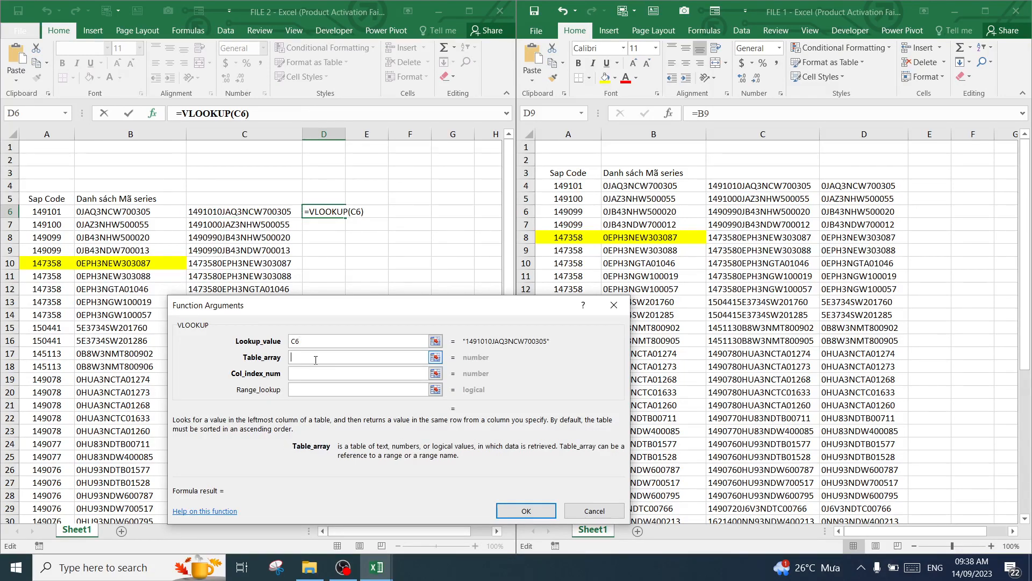
{"action": "left_click", "coordinate": [734, 184]}
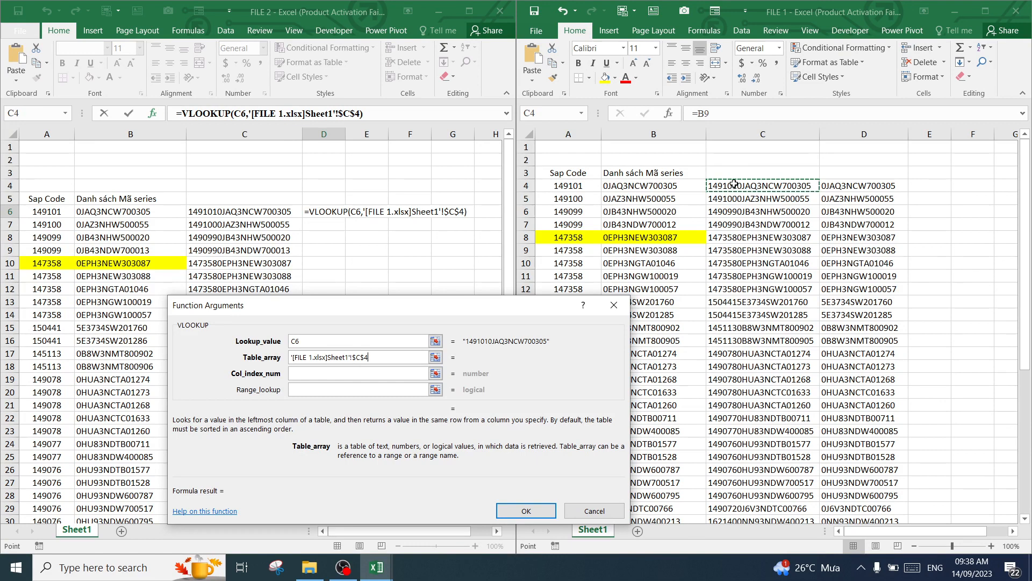
{"action": "left_click_drag", "start_coordinate": [734, 185], "coordinate": [877, 226]}
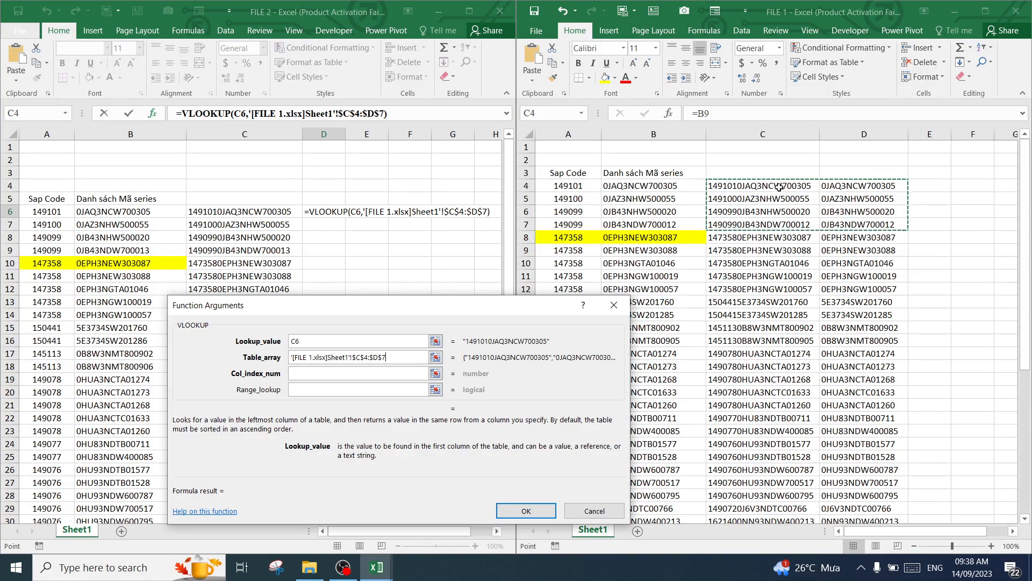
{"action": "left_click_drag", "start_coordinate": [735, 187], "coordinate": [830, 224]}
{"action": "key", "text": "ctrl+shift+Down"}
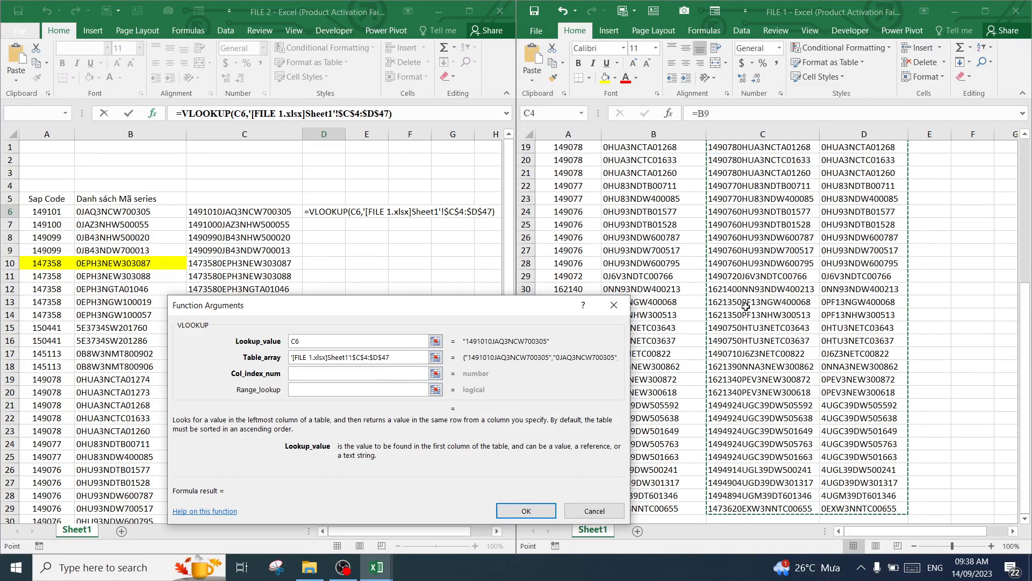
Set the VLOOKUP column index to 2 and the range lookup to 0, and enter the formula in D6
{"action": "left_click", "coordinate": [365, 374]}
{"action": "type", "text": "2"}
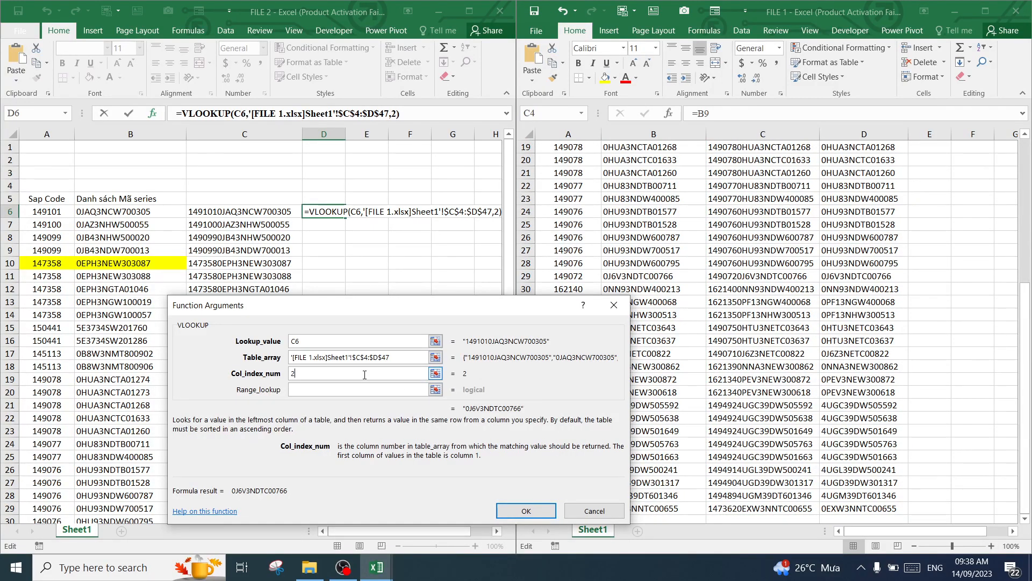
{"action": "left_click", "coordinate": [359, 390]}
{"action": "type", "text": "0"}
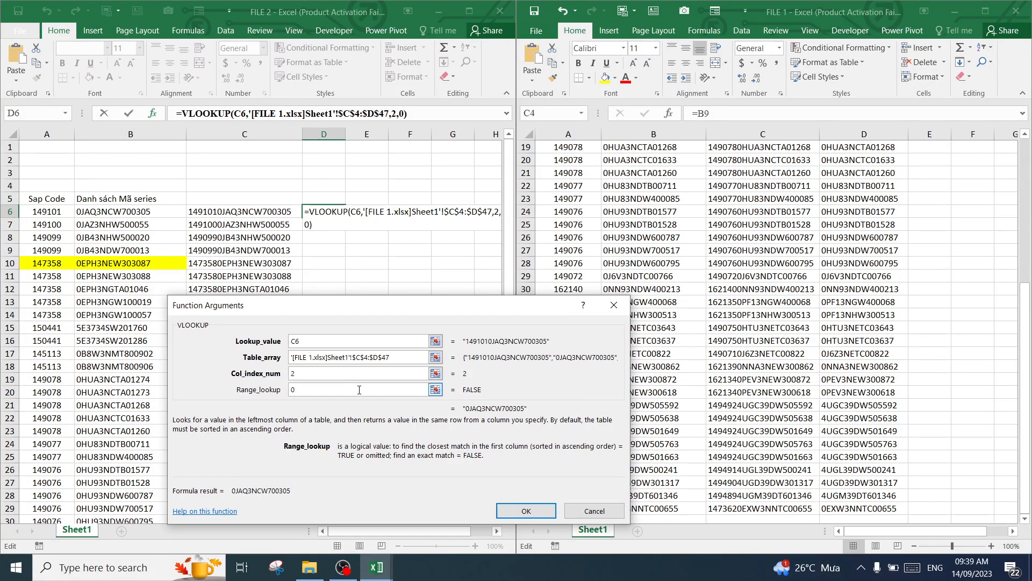
{"action": "key", "text": "Return"}
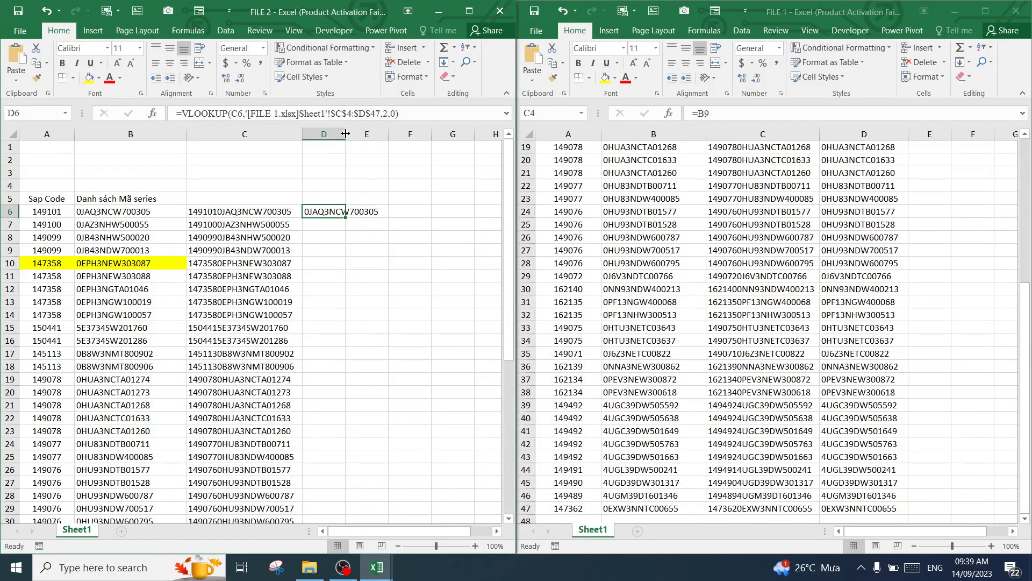
Widen column D of FILE 2 to fit the series and fill the D6 VLOOKUP down to the list's last row
{"action": "left_click_drag", "start_coordinate": [345, 134], "coordinate": [397, 135]}
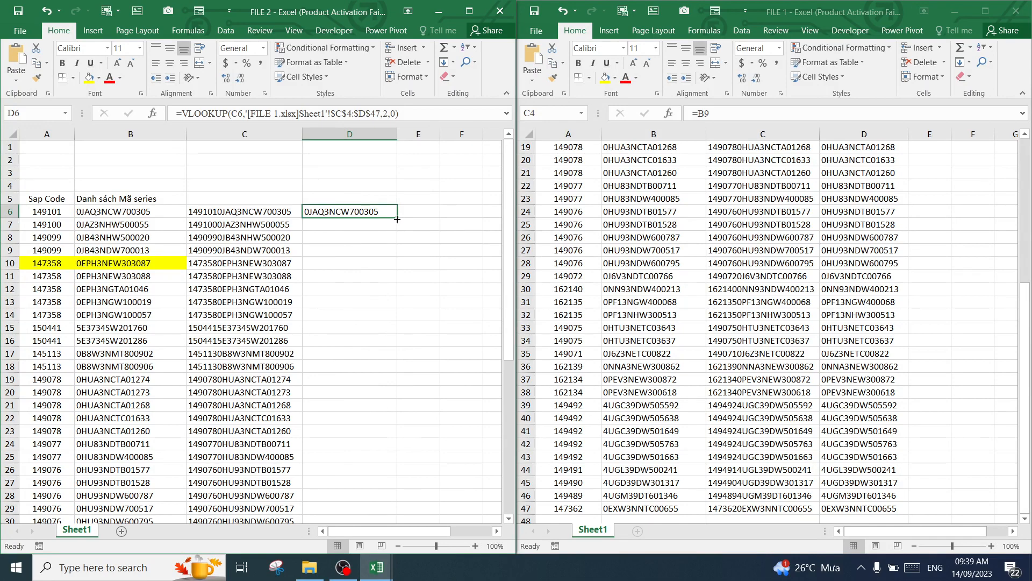
{"action": "left_click_drag", "start_coordinate": [396, 219], "coordinate": [364, 505]}
{"action": "scroll", "coordinate": [371, 328], "scroll_direction": "up", "scroll_amount": 7}
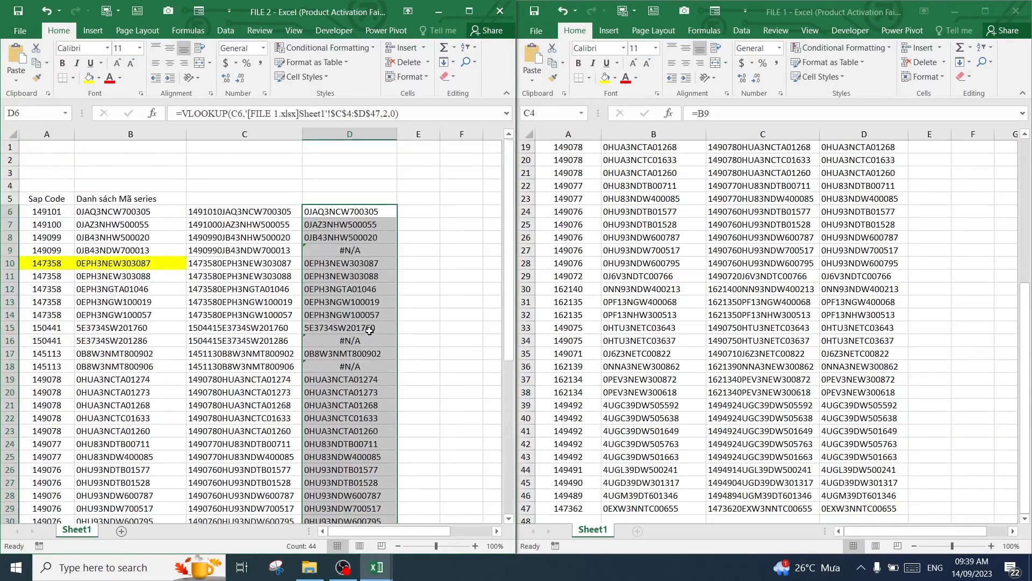
Highlight the #N/A results in D9, D16 and D18 of FILE 2 with yellow fill
{"action": "left_click", "coordinate": [343, 248]}
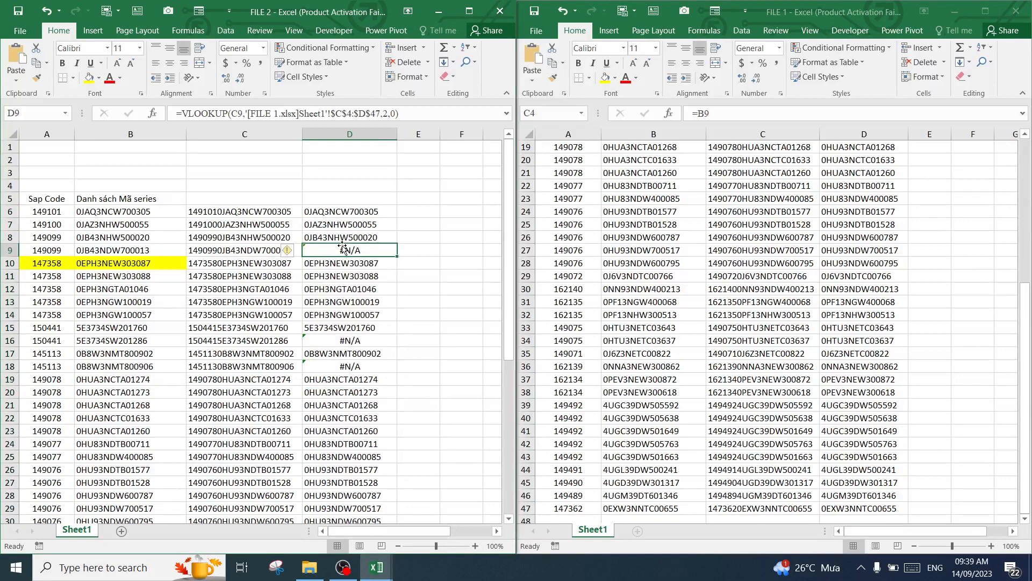
{"action": "left_click", "coordinate": [88, 78]}
{"action": "left_click", "coordinate": [349, 340]}
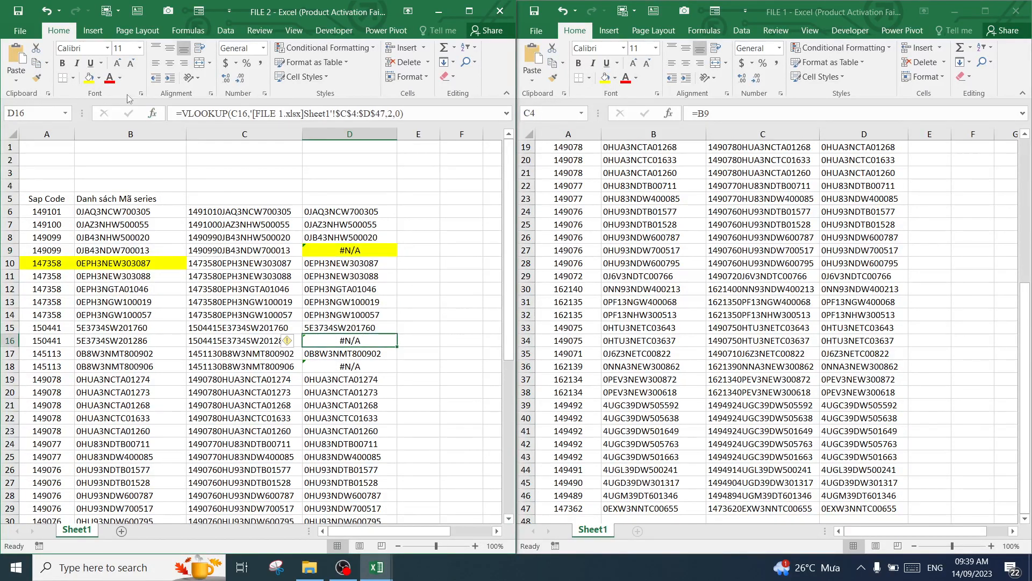
{"action": "left_click", "coordinate": [88, 78]}
{"action": "left_click", "coordinate": [335, 360]}
{"action": "left_click", "coordinate": [88, 78]}
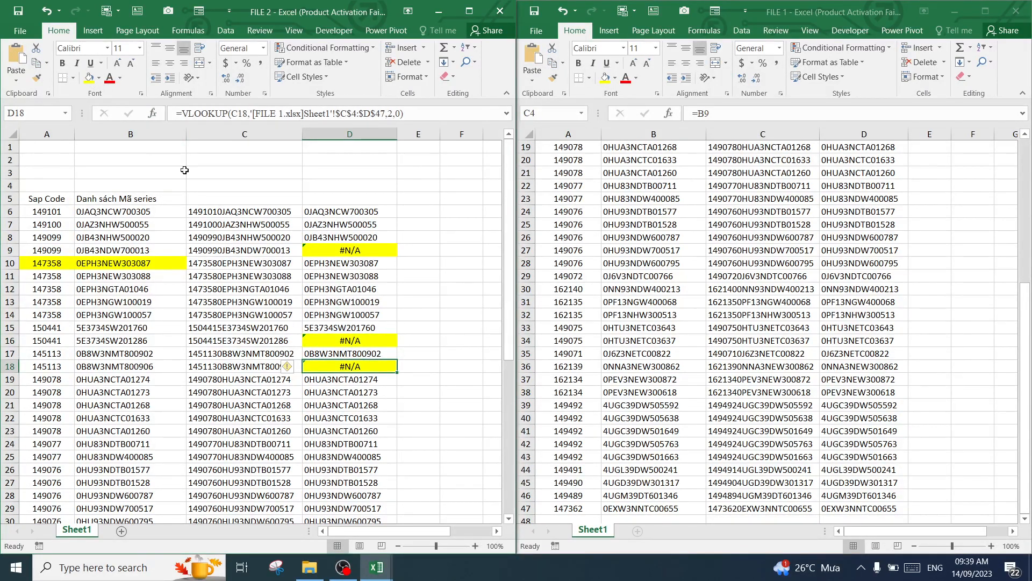
Compare the VLOOKUP results in column D of FILE 2 with the series in column B, especially rows 10 to 13
{"action": "left_click_drag", "start_coordinate": [343, 213], "coordinate": [356, 321]}
{"action": "left_click", "coordinate": [364, 264]}
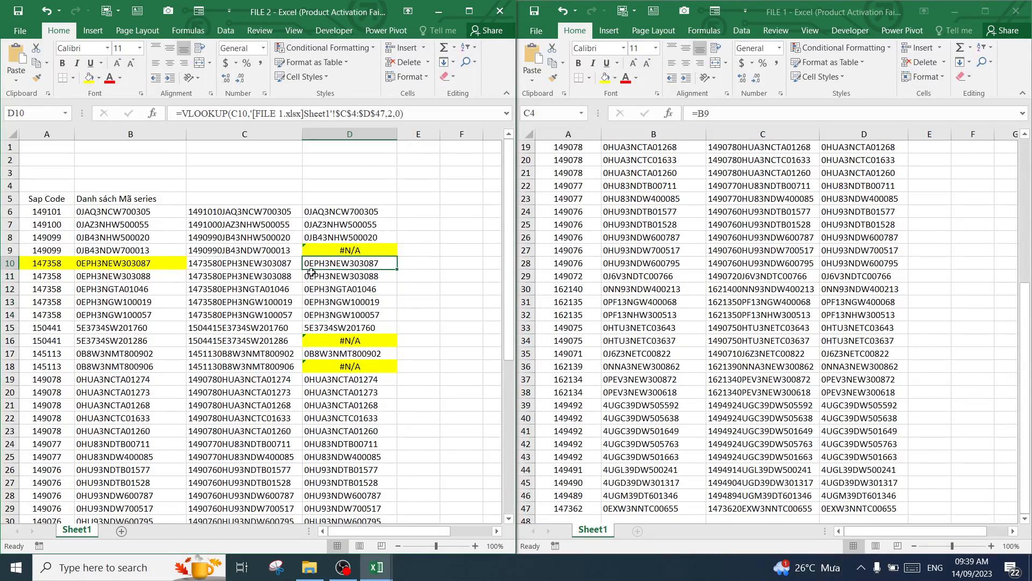
{"action": "left_click", "coordinate": [128, 265]}
{"action": "left_click", "coordinate": [355, 277]}
{"action": "left_click", "coordinate": [139, 277]}
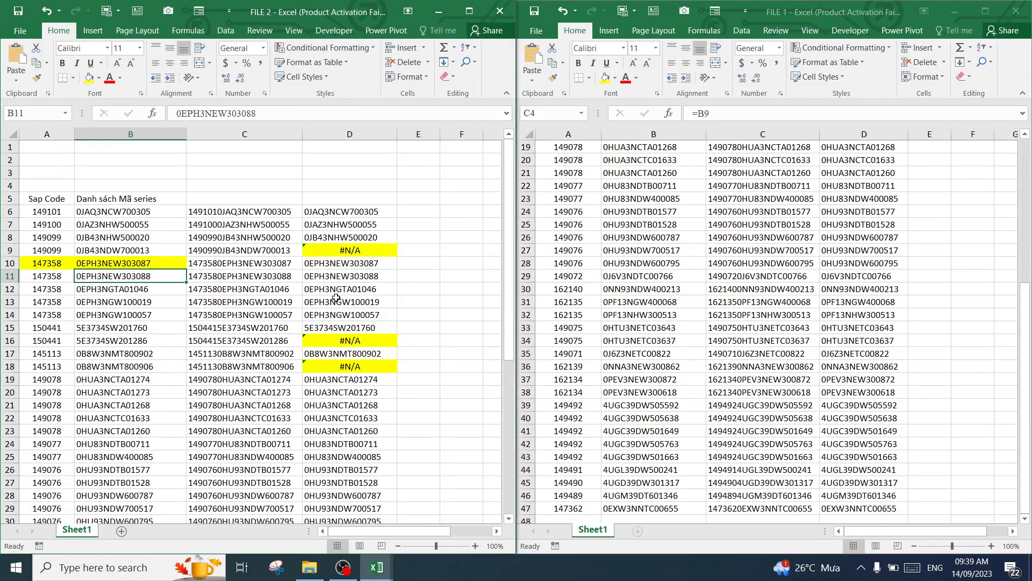
{"action": "left_click", "coordinate": [345, 289]}
{"action": "left_click", "coordinate": [137, 295]}
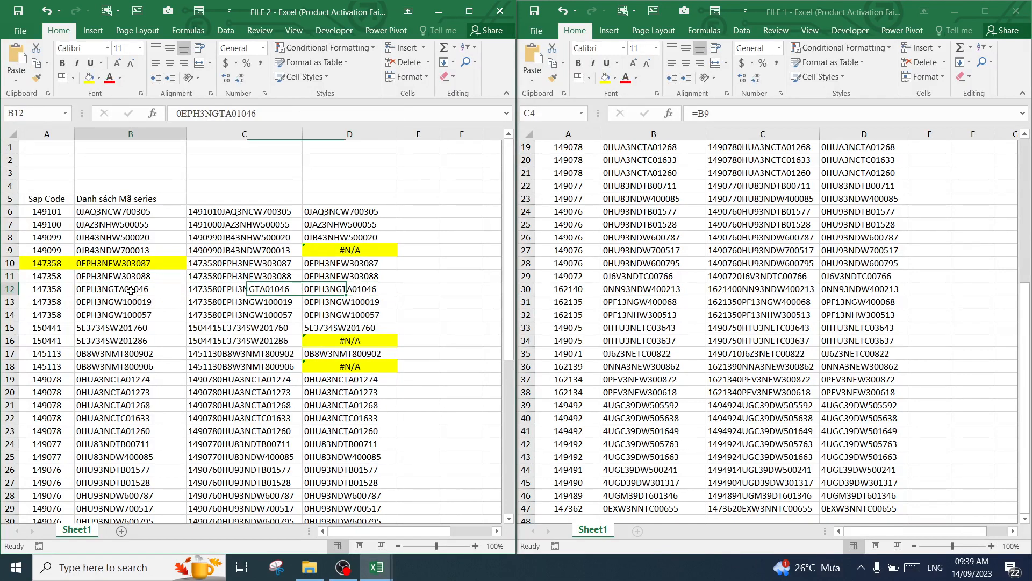
{"action": "left_click", "coordinate": [356, 304]}
{"action": "left_click", "coordinate": [150, 304]}
{"action": "left_click", "coordinate": [363, 314]}
{"action": "left_click", "coordinate": [354, 288]}
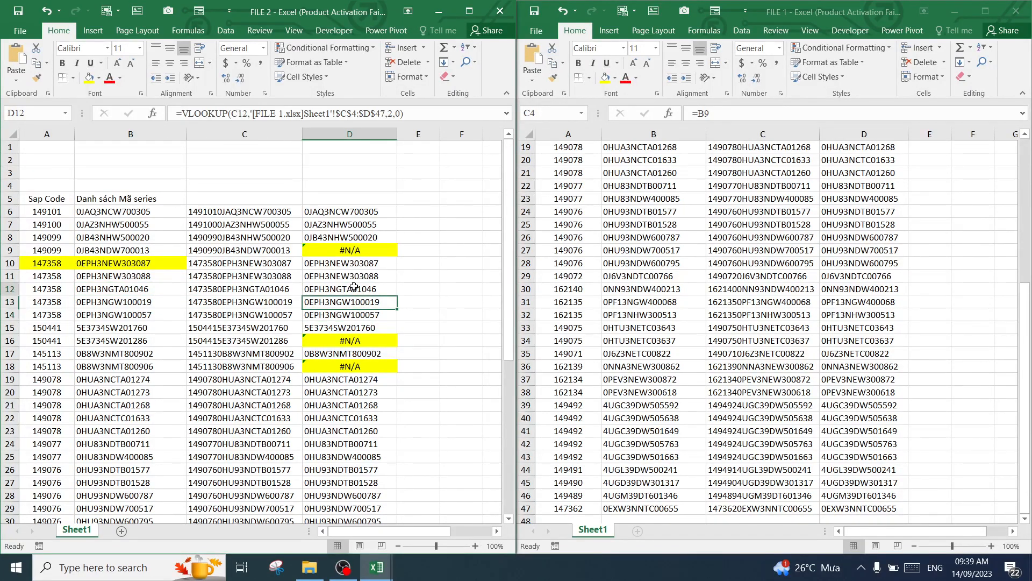
Examine the #N/A results in D9, D16 and D18 of FILE 2 and the Sap Code and series of row 9
{"action": "left_click", "coordinate": [357, 248]}
{"action": "left_click", "coordinate": [357, 341]}
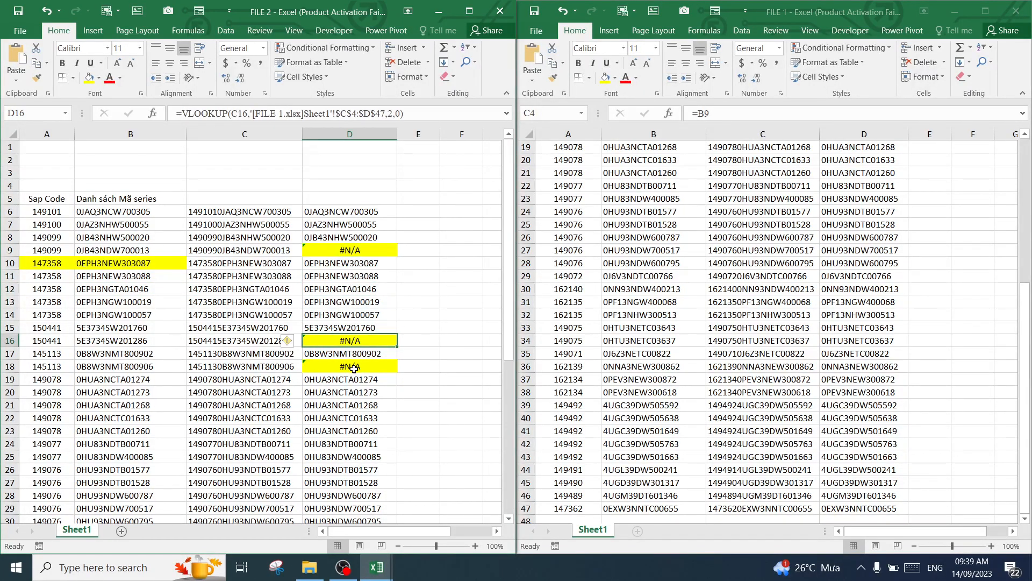
{"action": "left_click", "coordinate": [355, 366]}
{"action": "scroll", "coordinate": [359, 344], "scroll_direction": "down", "scroll_amount": 5}
{"action": "scroll", "coordinate": [364, 339], "scroll_direction": "up", "scroll_amount": 5}
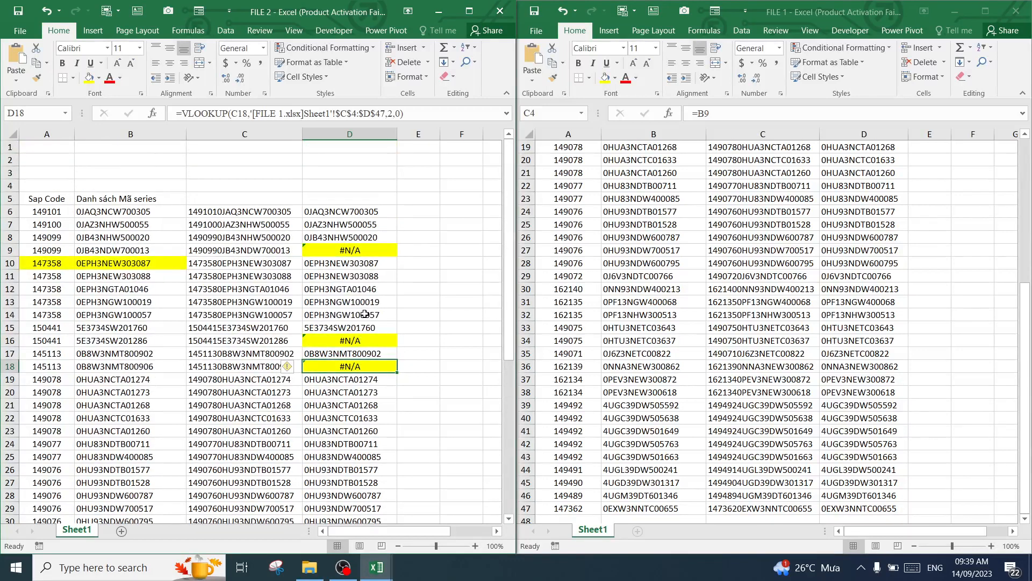
{"action": "left_click", "coordinate": [357, 252]}
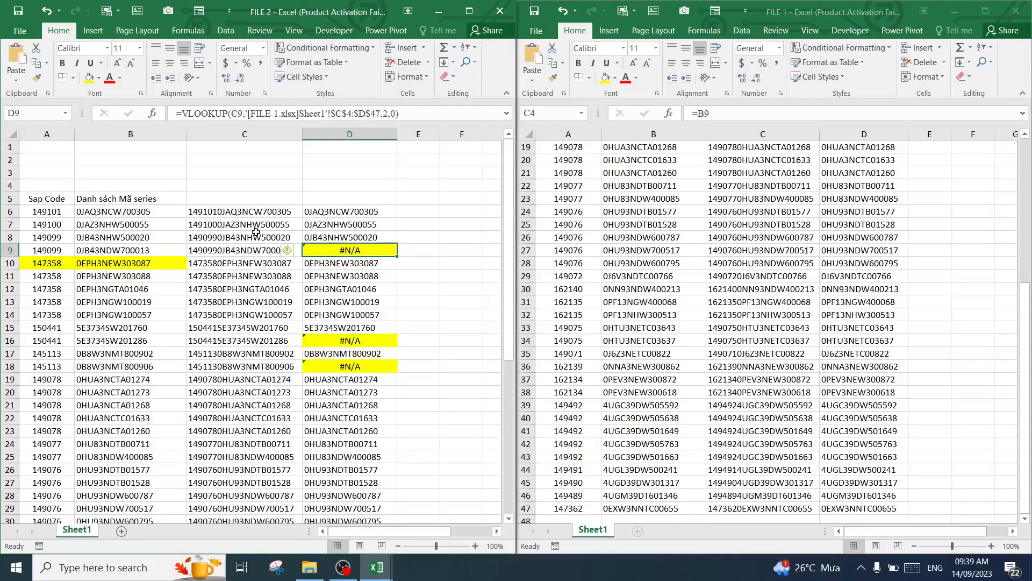
{"action": "left_click", "coordinate": [48, 250]}
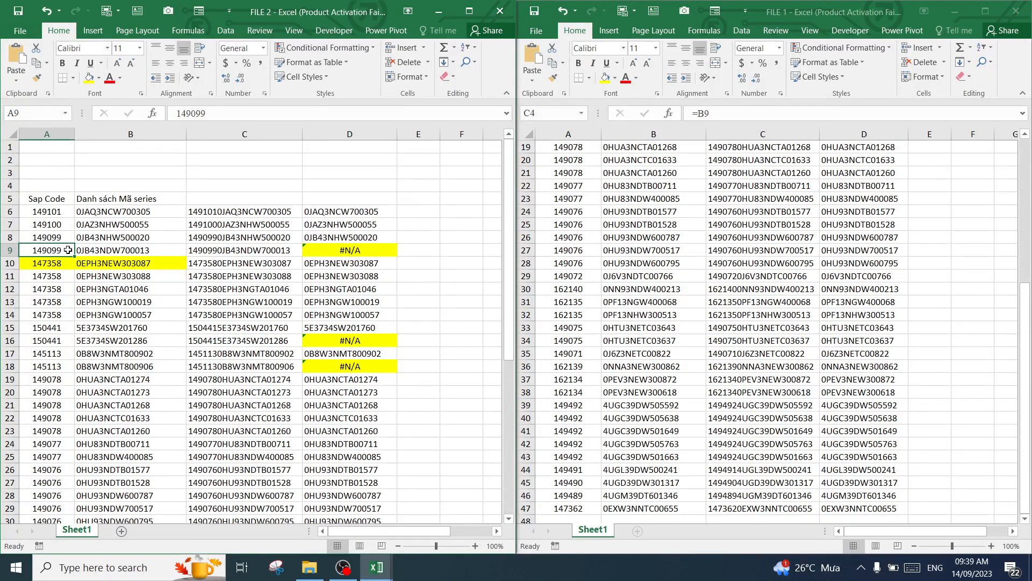
{"action": "left_click_drag", "start_coordinate": [68, 250], "coordinate": [108, 249]}
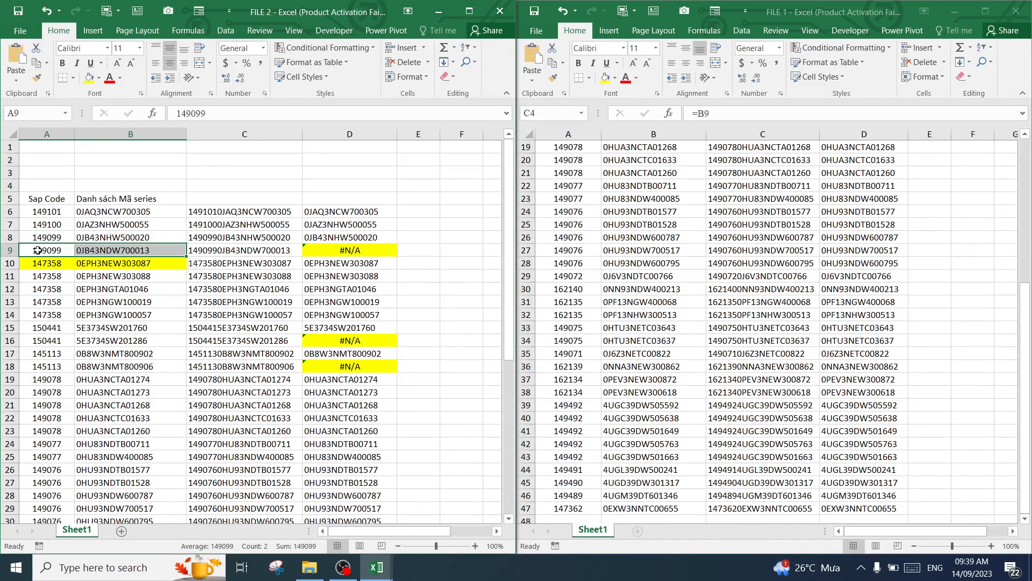
{"action": "left_click_drag", "start_coordinate": [37, 250], "coordinate": [100, 250]}
{"action": "left_click", "coordinate": [357, 251]}
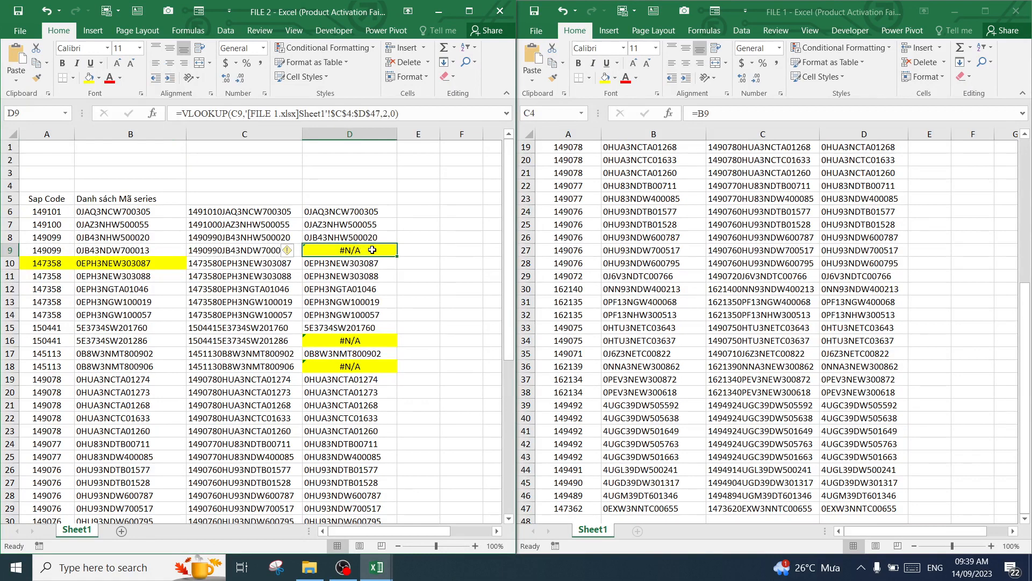
Remove the yellow fill from A10:B10 in FILE 2
{"action": "left_click_drag", "start_coordinate": [66, 264], "coordinate": [137, 264]}
{"action": "left_click", "coordinate": [98, 81]}
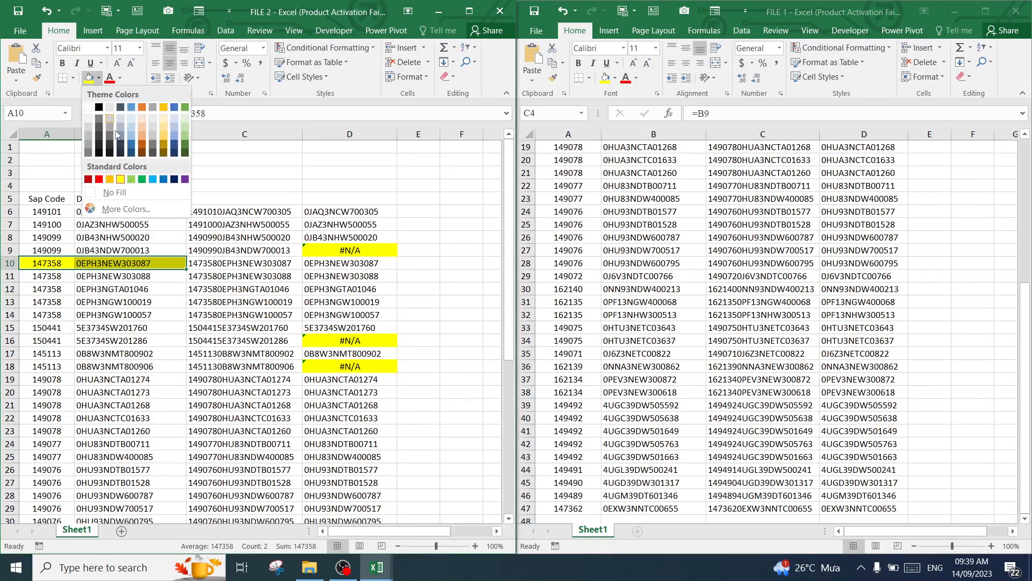
{"action": "left_click", "coordinate": [99, 189]}
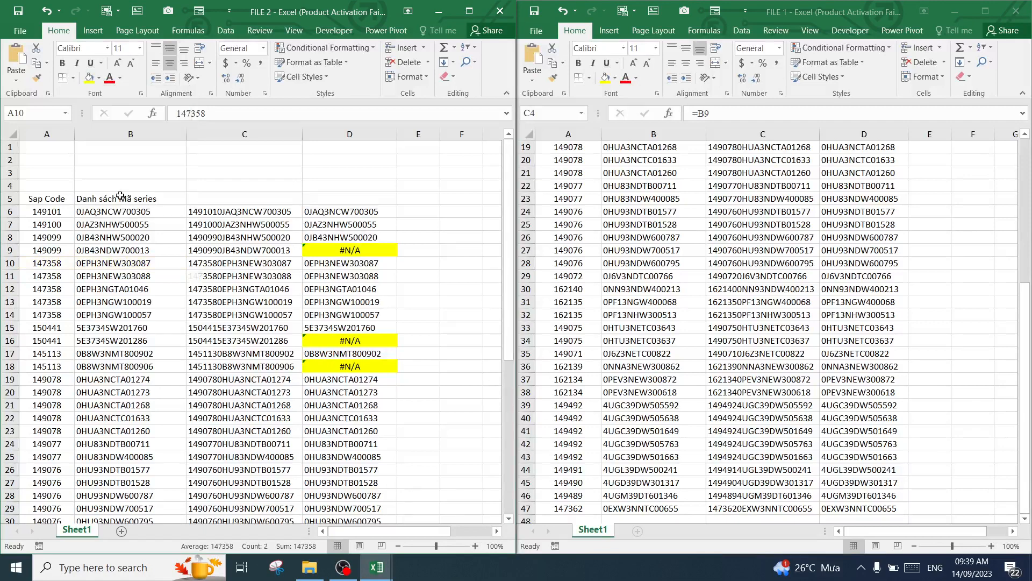
Highlight the Sap Code and series cells A9:B9, A16:B16 and A18:B18 of FILE 2 with yellow fill
{"action": "left_click", "coordinate": [315, 248]}
{"action": "left_click_drag", "start_coordinate": [48, 253], "coordinate": [134, 251]}
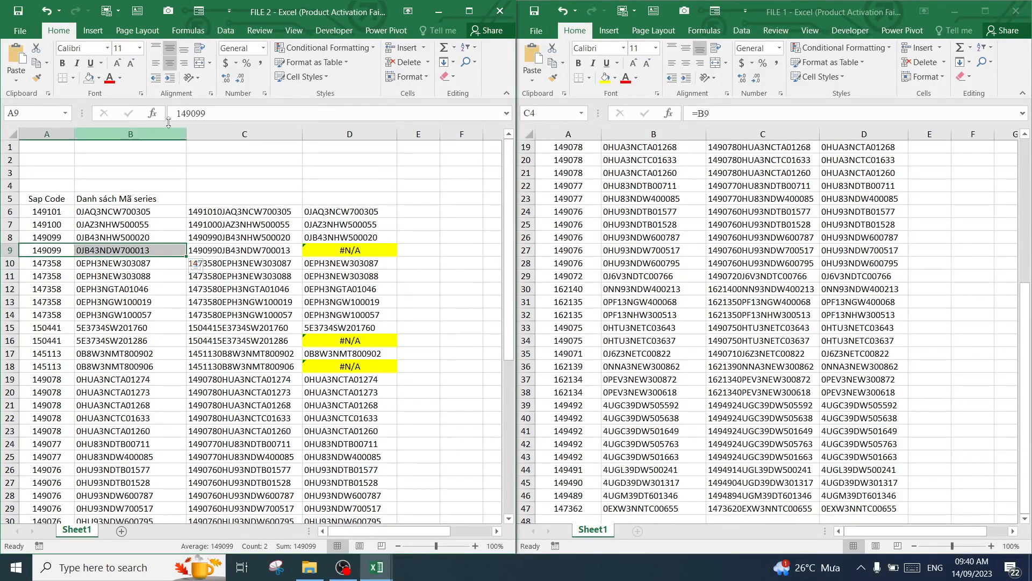
{"action": "left_click", "coordinate": [99, 78]}
{"action": "left_click", "coordinate": [120, 173]}
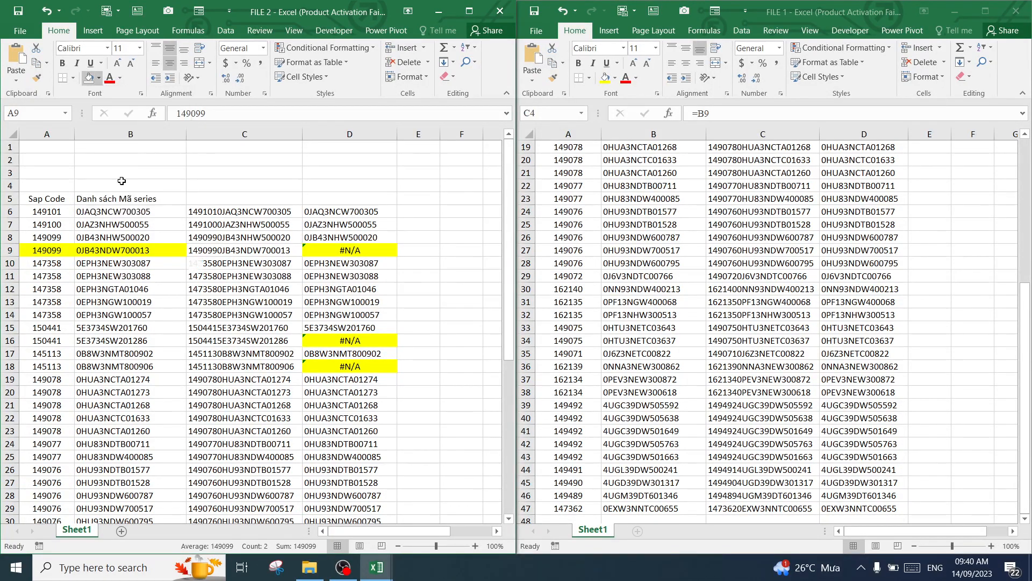
{"action": "left_click_drag", "start_coordinate": [68, 342], "coordinate": [102, 339]}
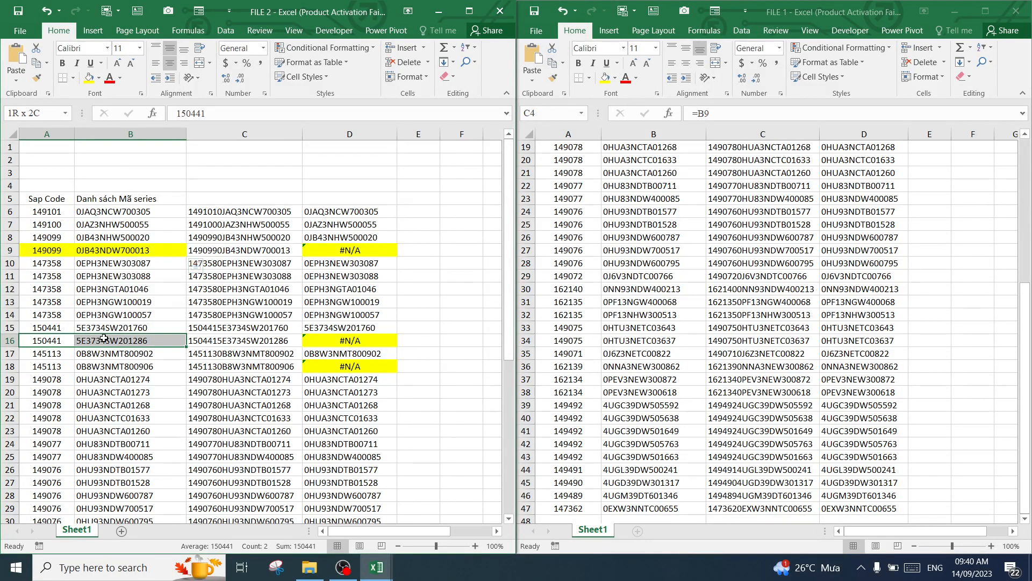
{"action": "left_click", "coordinate": [89, 79]}
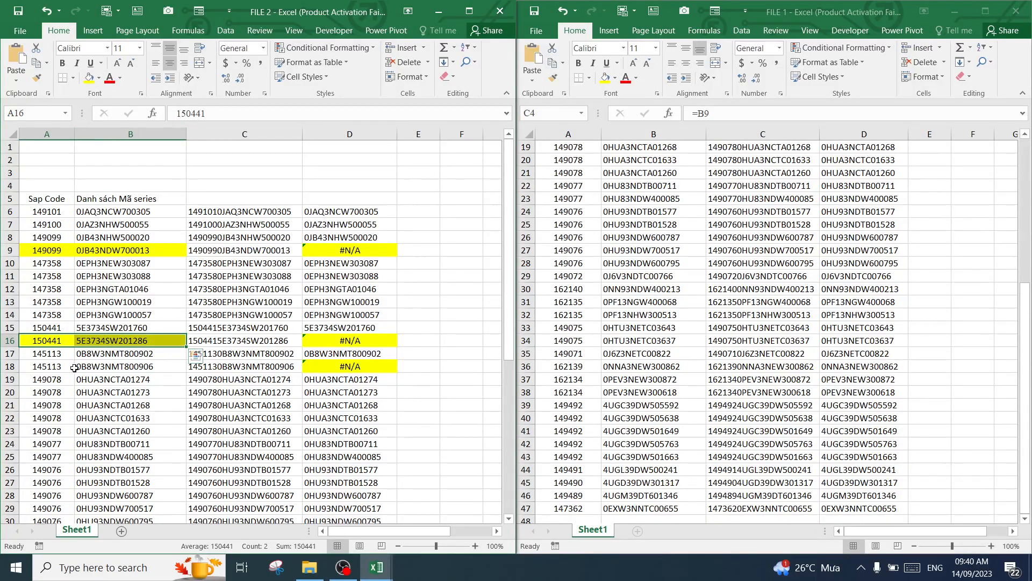
{"action": "left_click_drag", "start_coordinate": [43, 366], "coordinate": [108, 367]}
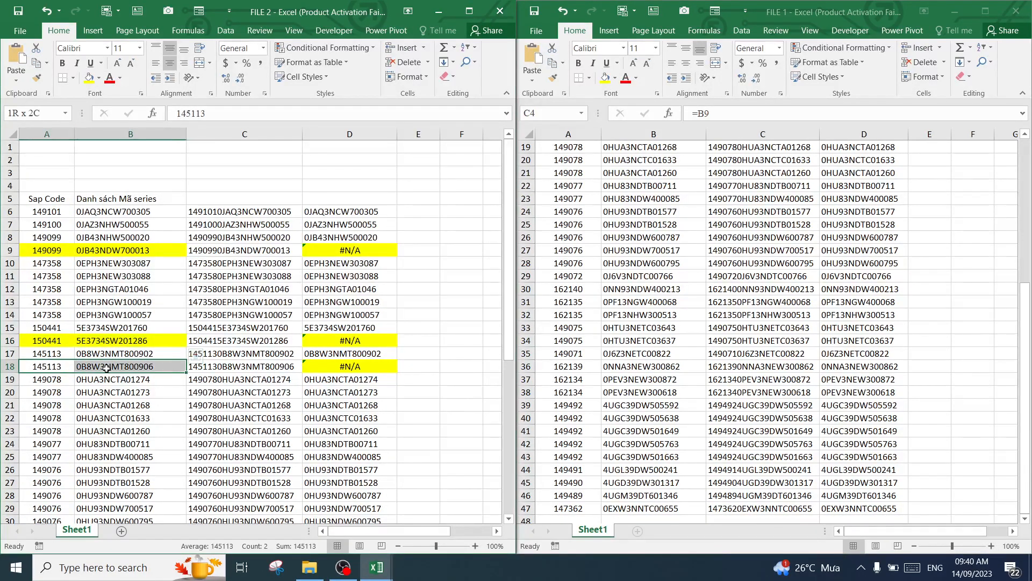
{"action": "left_click", "coordinate": [90, 78]}
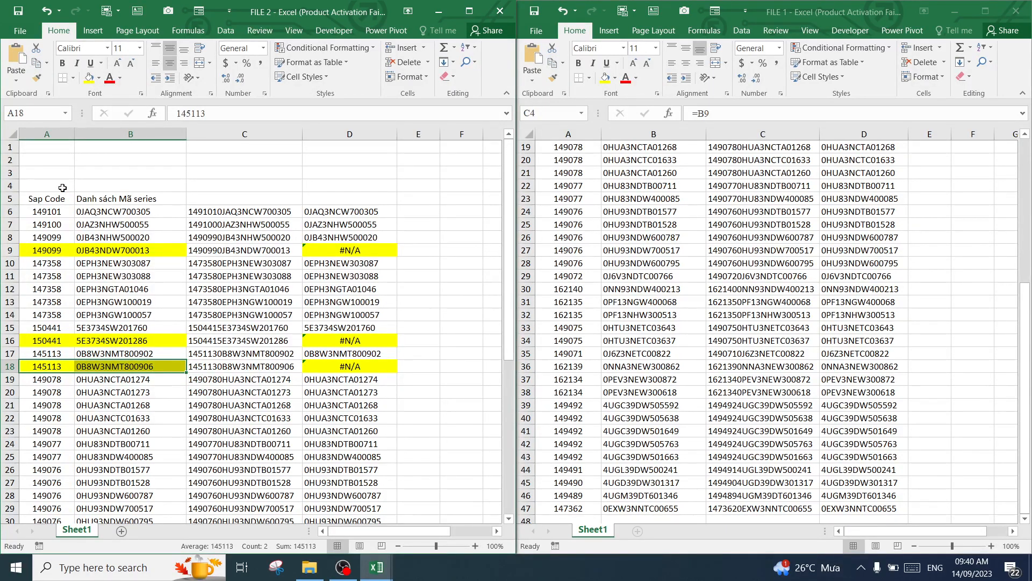
Check the VLOOKUP results in column D of FILE 2 around rows 9 to 19 against the highlighted series
{"action": "left_click", "coordinate": [133, 344]}
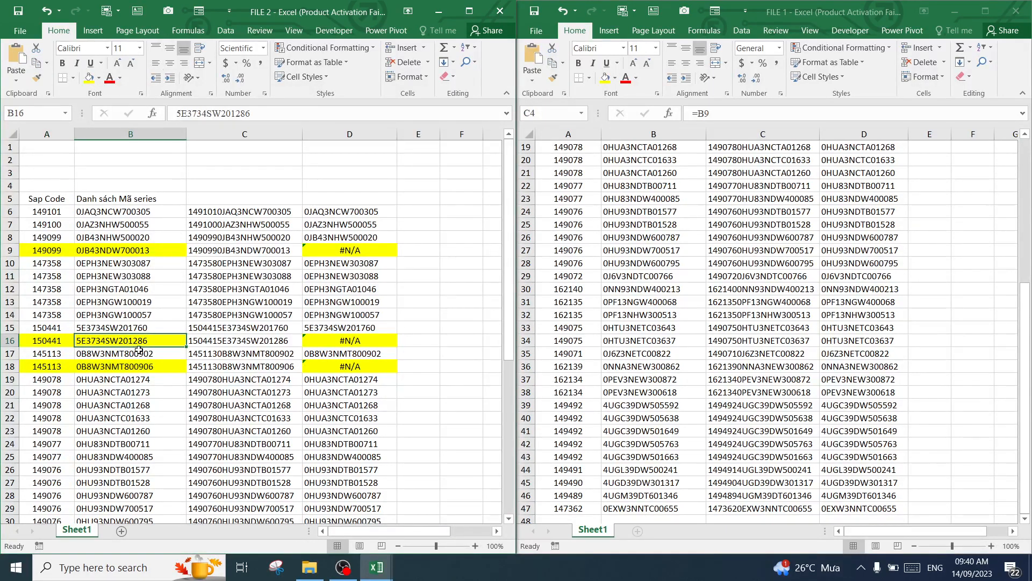
{"action": "left_click", "coordinate": [360, 252]}
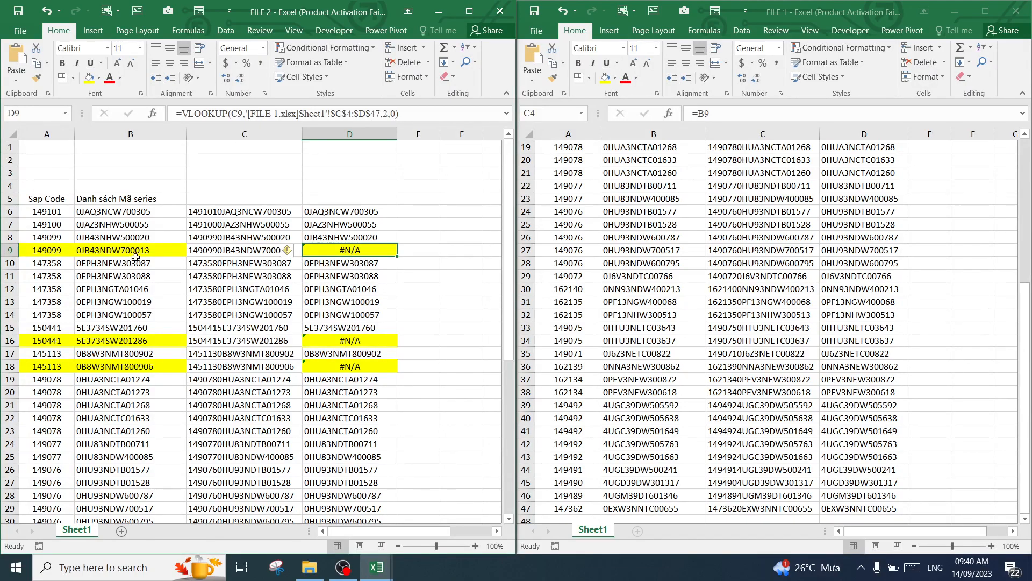
{"action": "left_click", "coordinate": [351, 356]}
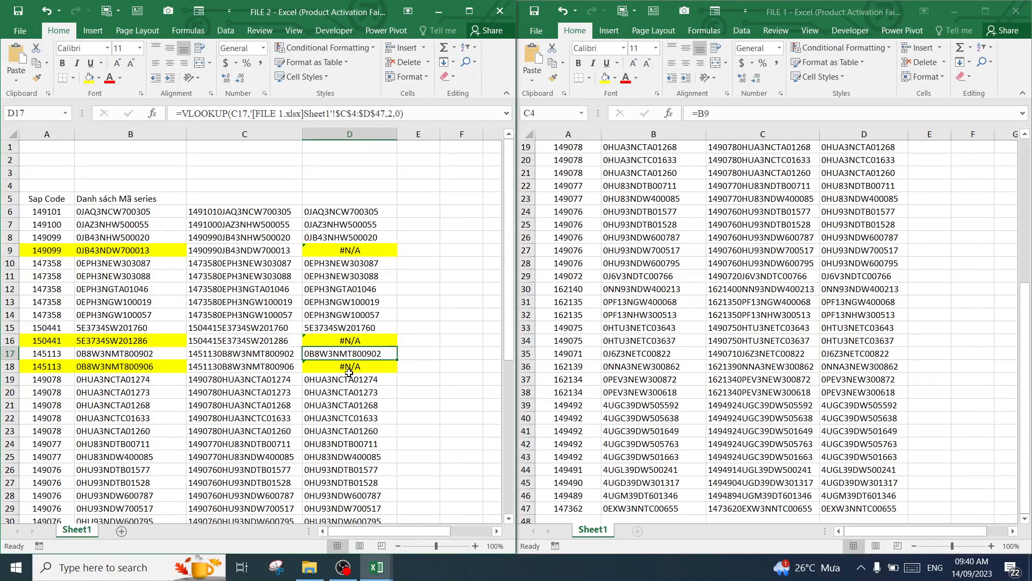
{"action": "left_click", "coordinate": [349, 376]}
{"action": "scroll", "coordinate": [344, 355], "scroll_direction": "down", "scroll_amount": 11}
{"action": "scroll", "coordinate": [333, 339], "scroll_direction": "up", "scroll_amount": 10}
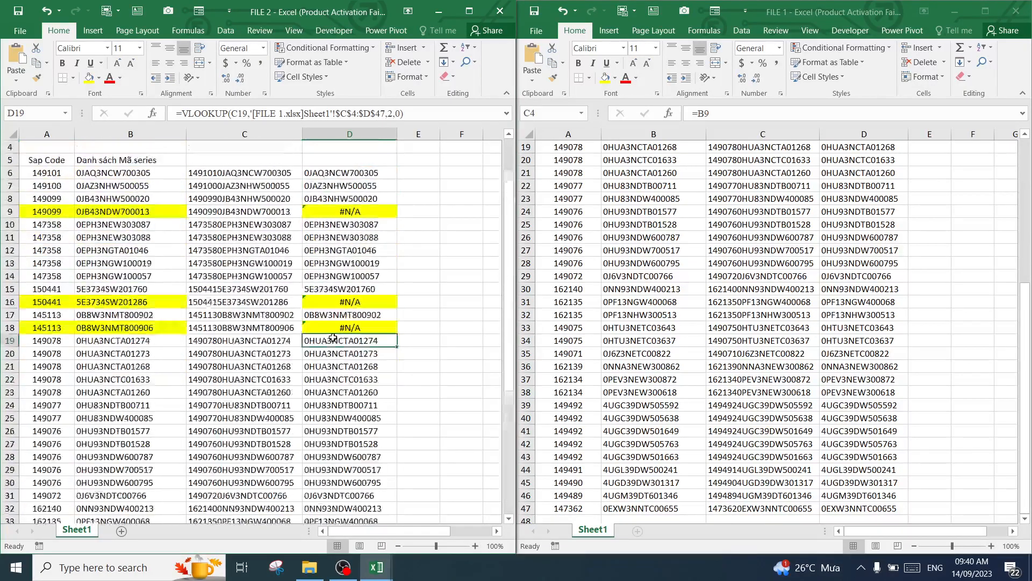
{"action": "scroll", "coordinate": [95, 266], "scroll_direction": "up", "scroll_amount": 1}
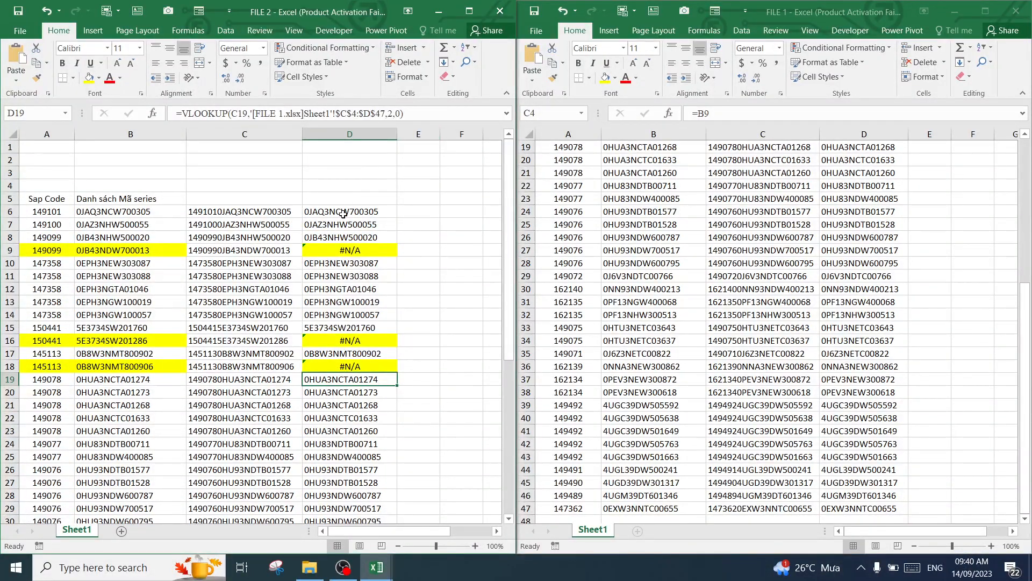
Examine the Sap Code, series and lookup result of the highlighted rows 9, 16 and 18 in FILE 2
{"action": "left_click_drag", "start_coordinate": [47, 254], "coordinate": [108, 254]}
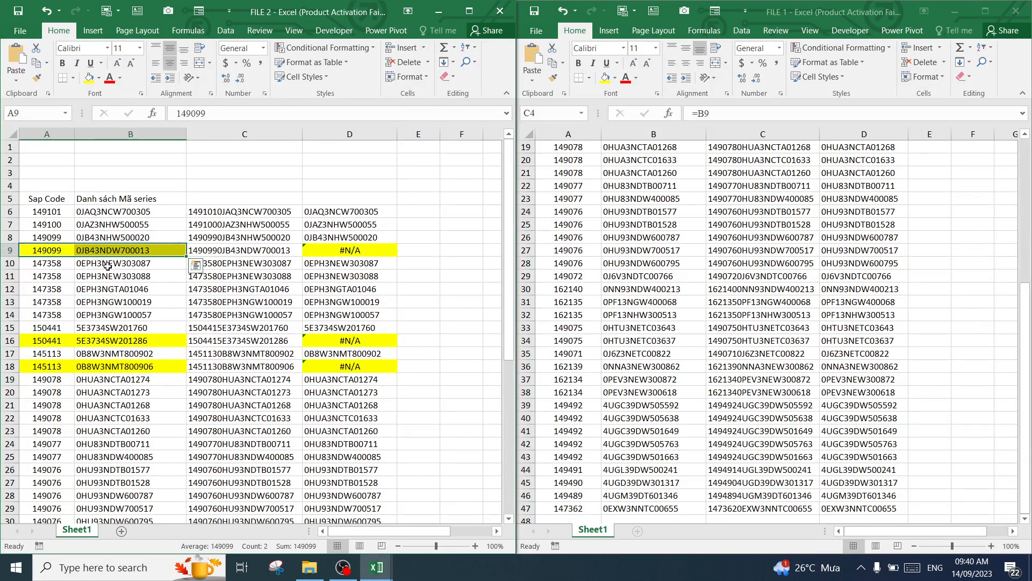
{"action": "left_click_drag", "start_coordinate": [52, 339], "coordinate": [105, 341]}
{"action": "left_click_drag", "start_coordinate": [60, 368], "coordinate": [103, 368]}
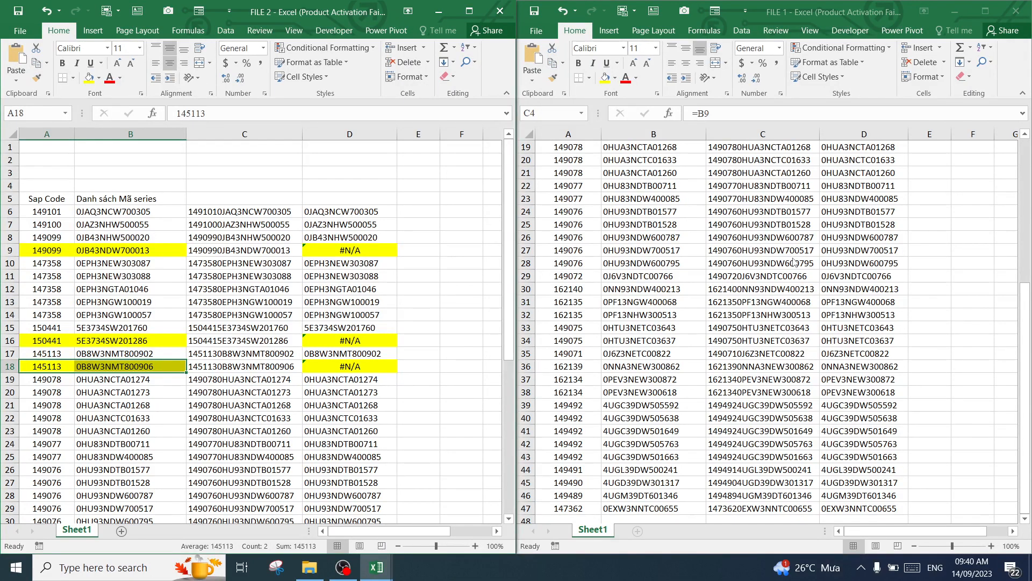
{"action": "left_click", "coordinate": [111, 250]}
{"action": "left_click_drag", "start_coordinate": [56, 251], "coordinate": [80, 251]}
{"action": "left_click", "coordinate": [101, 251]}
{"action": "left_click", "coordinate": [49, 251]}
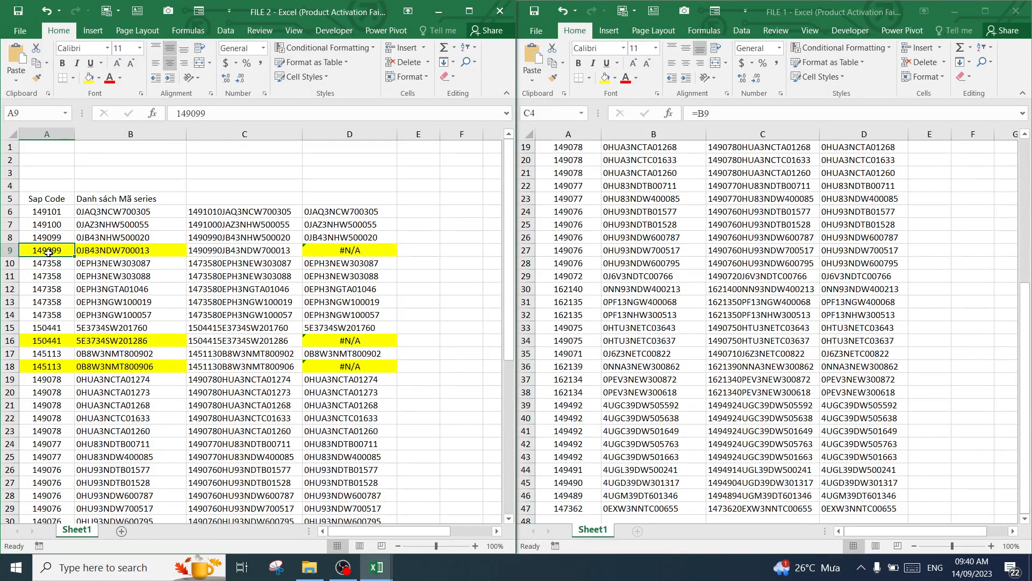
{"action": "left_click", "coordinate": [116, 250]}
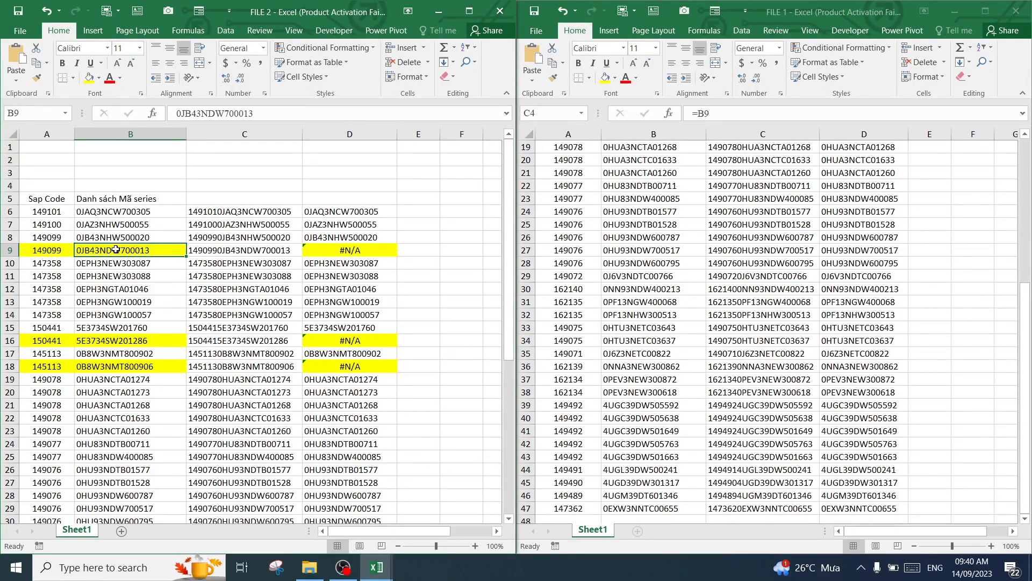
{"action": "left_click_drag", "start_coordinate": [66, 342], "coordinate": [89, 342]}
{"action": "left_click", "coordinate": [61, 339]}
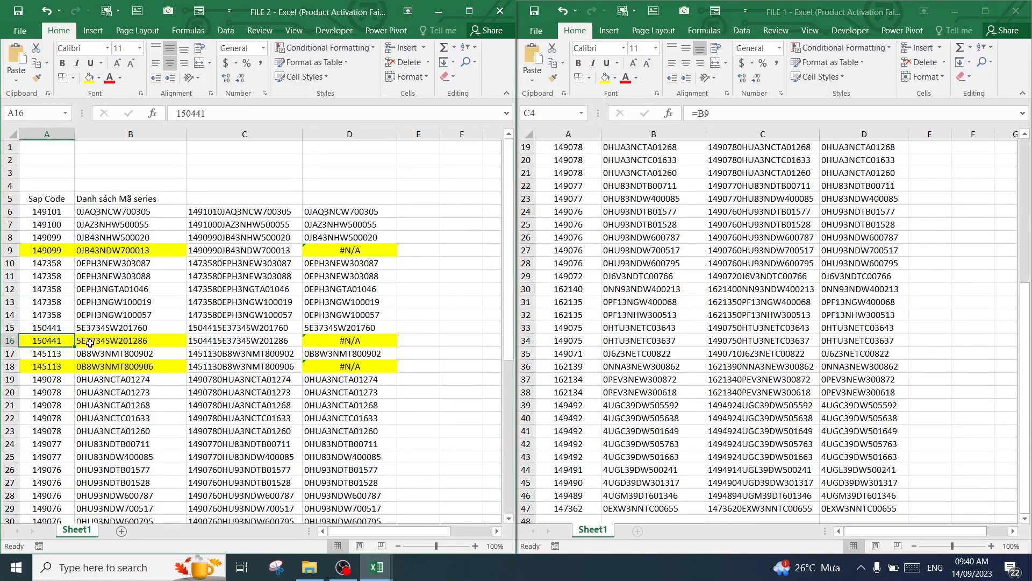
{"action": "left_click", "coordinate": [92, 342]}
{"action": "left_click", "coordinate": [53, 365]}
{"action": "left_click", "coordinate": [90, 367]}
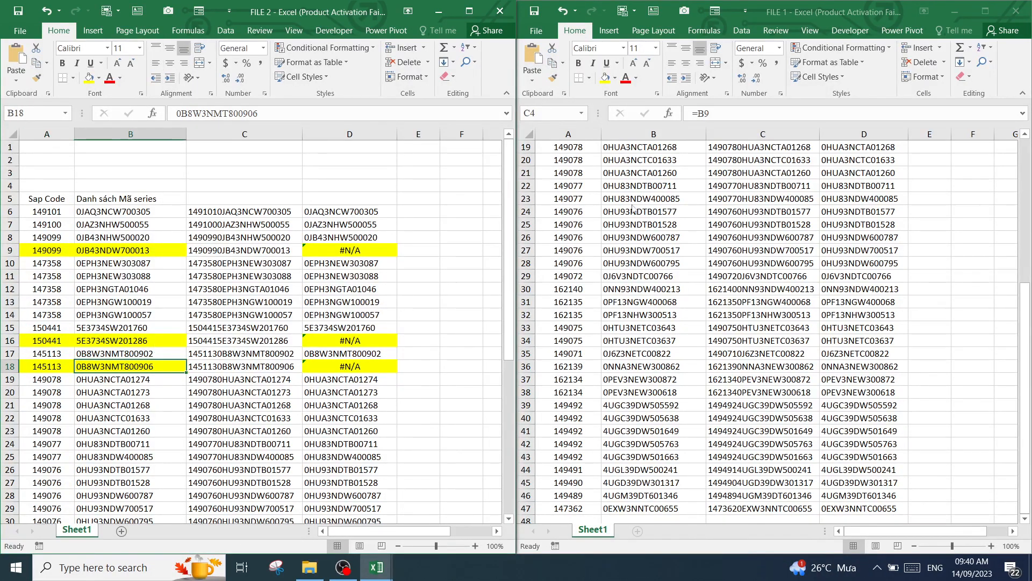
{"action": "left_click", "coordinate": [346, 250]}
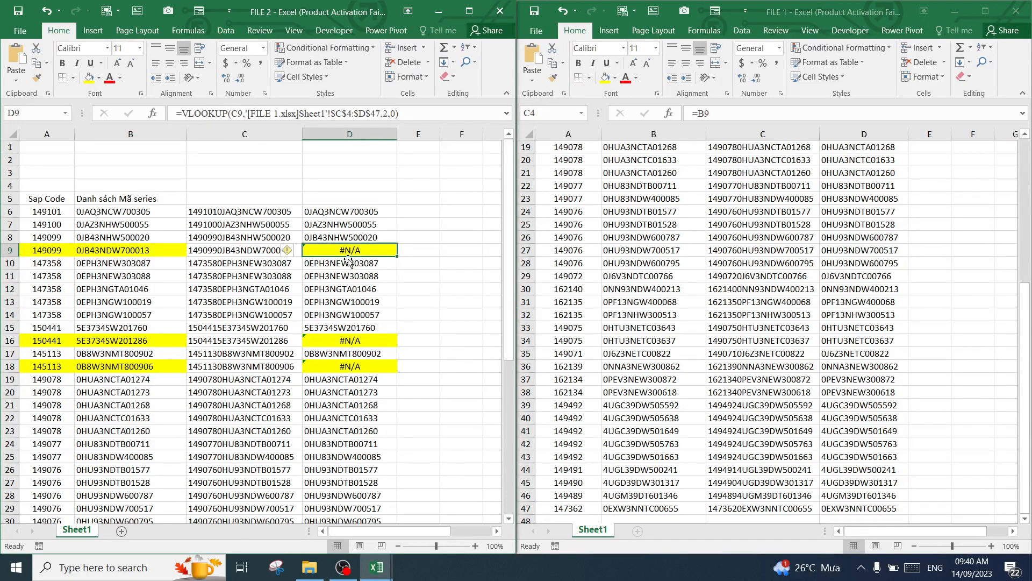
{"action": "left_click", "coordinate": [345, 342]}
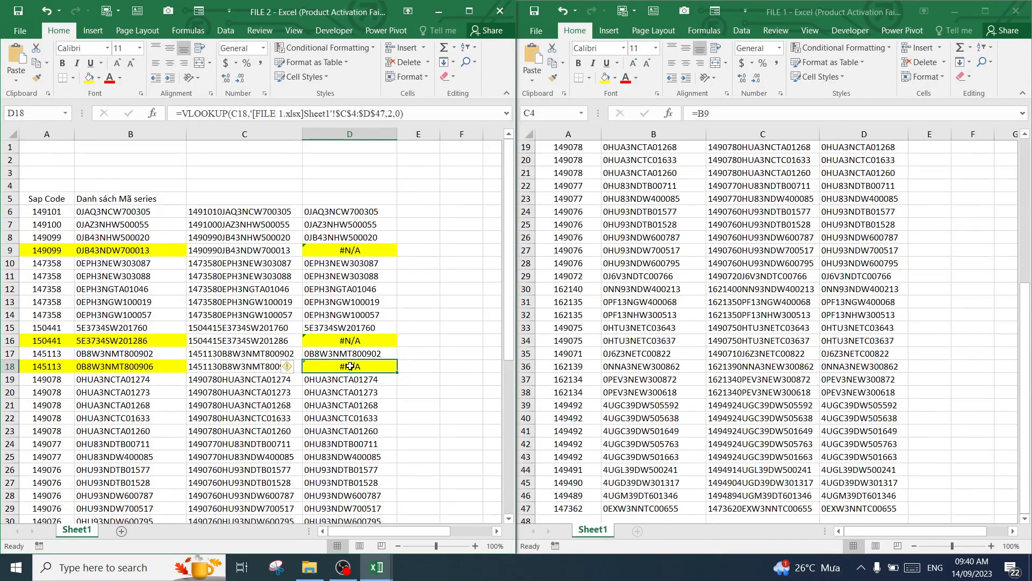
{"action": "left_click", "coordinate": [436, 251]}
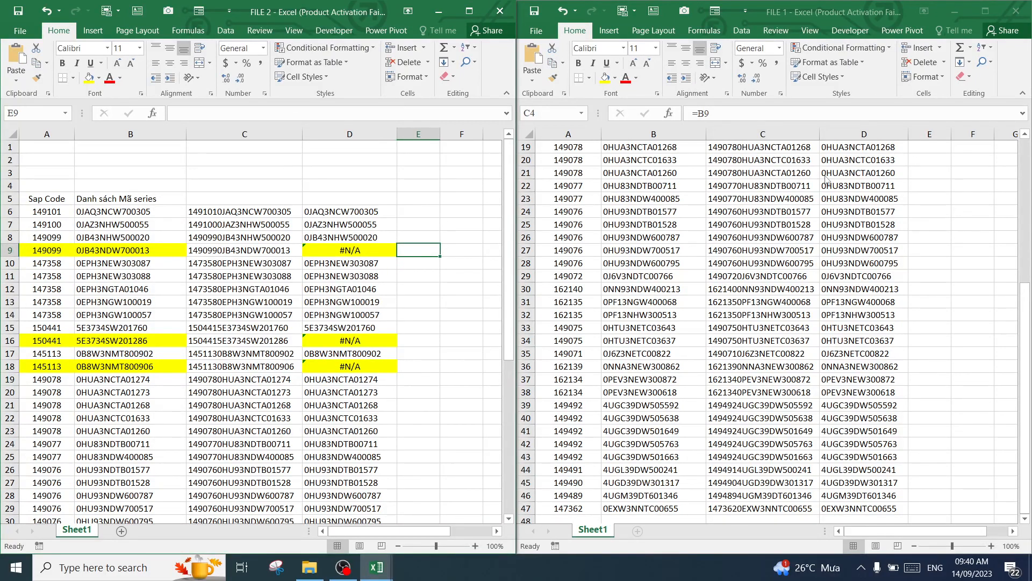
Remove the yellow fill from the Sap Code and series in A8:B8 of FILE 1
{"action": "left_click_drag", "start_coordinate": [1025, 301], "coordinate": [1024, 160]}
{"action": "left_click", "coordinate": [574, 189]}
{"action": "left_click", "coordinate": [587, 276]}
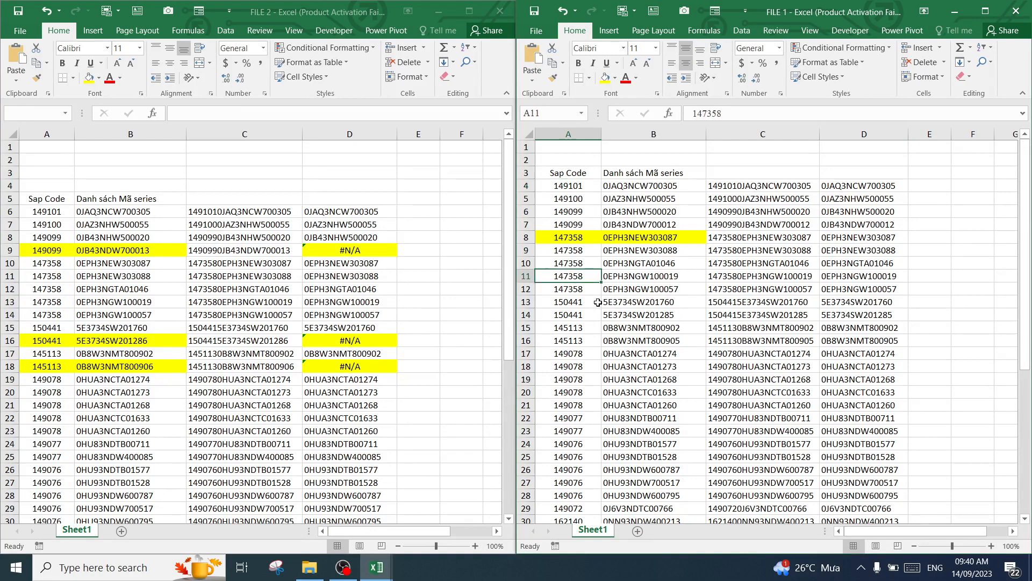
{"action": "left_click", "coordinate": [597, 302]}
{"action": "left_click", "coordinate": [568, 174]}
{"action": "left_click", "coordinate": [636, 174]}
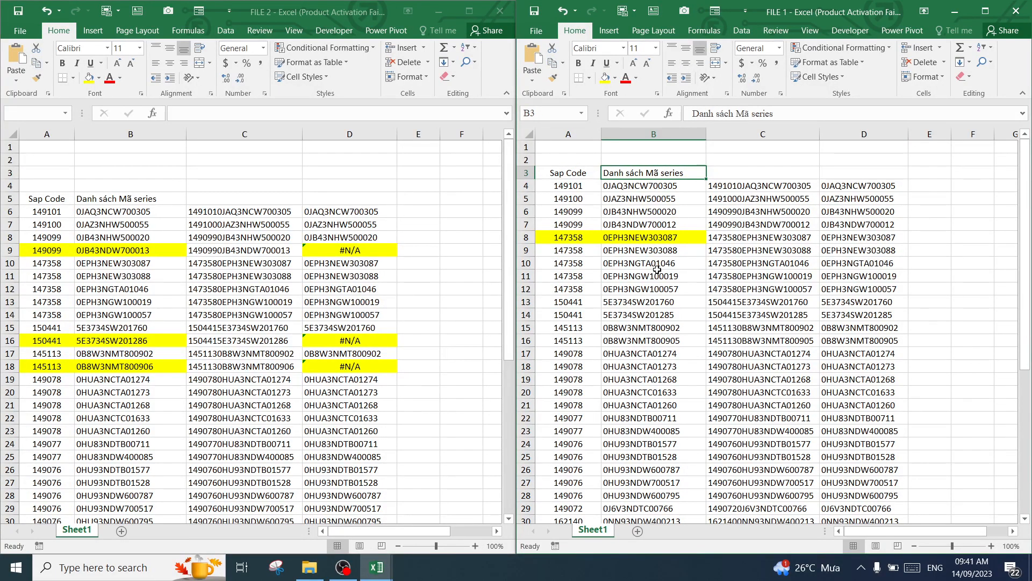
{"action": "left_click_drag", "start_coordinate": [559, 238], "coordinate": [650, 237]}
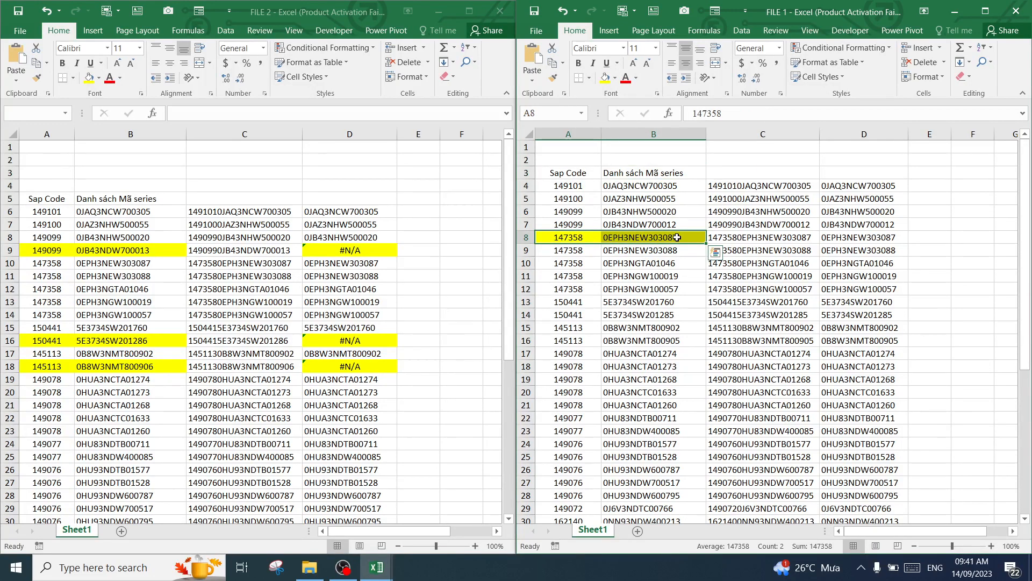
{"action": "left_click", "coordinate": [418, 250]}
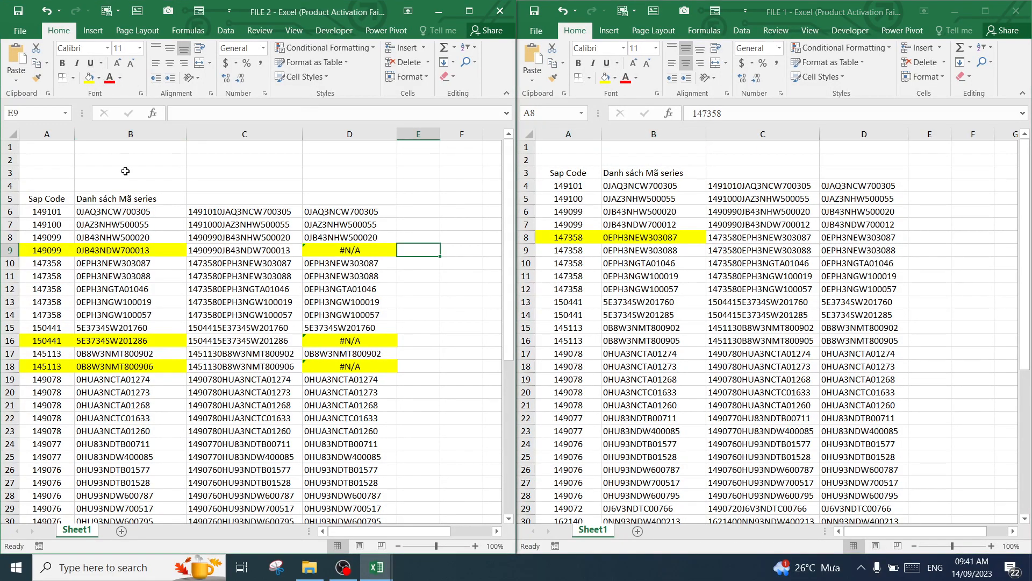
{"action": "left_click", "coordinate": [589, 125]}
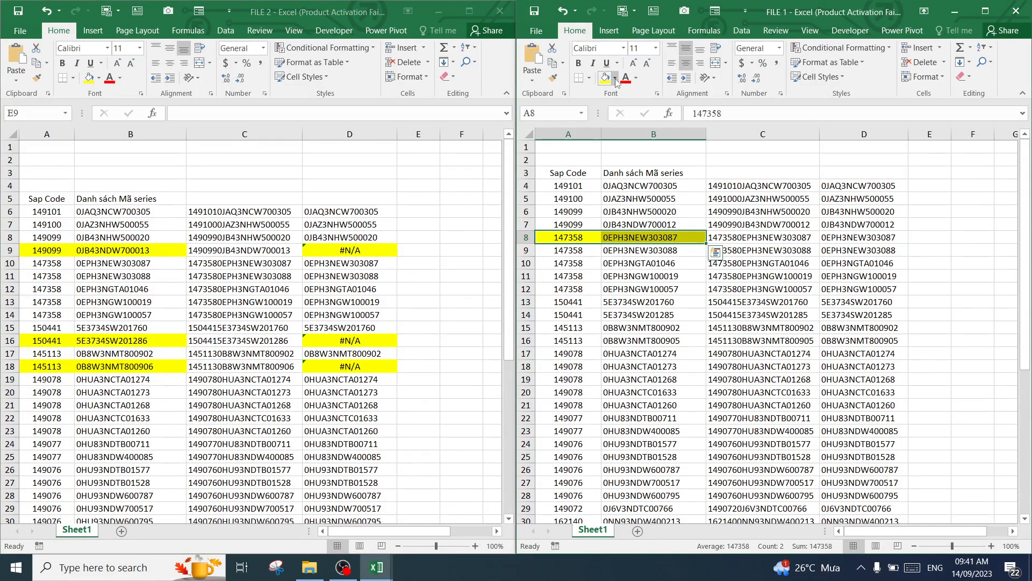
{"action": "left_click", "coordinate": [615, 77]}
{"action": "left_click", "coordinate": [627, 193]}
Review the joined keys in column C and the series in column D of FILE 1, including the empty columns beside them
{"action": "left_click", "coordinate": [753, 250]}
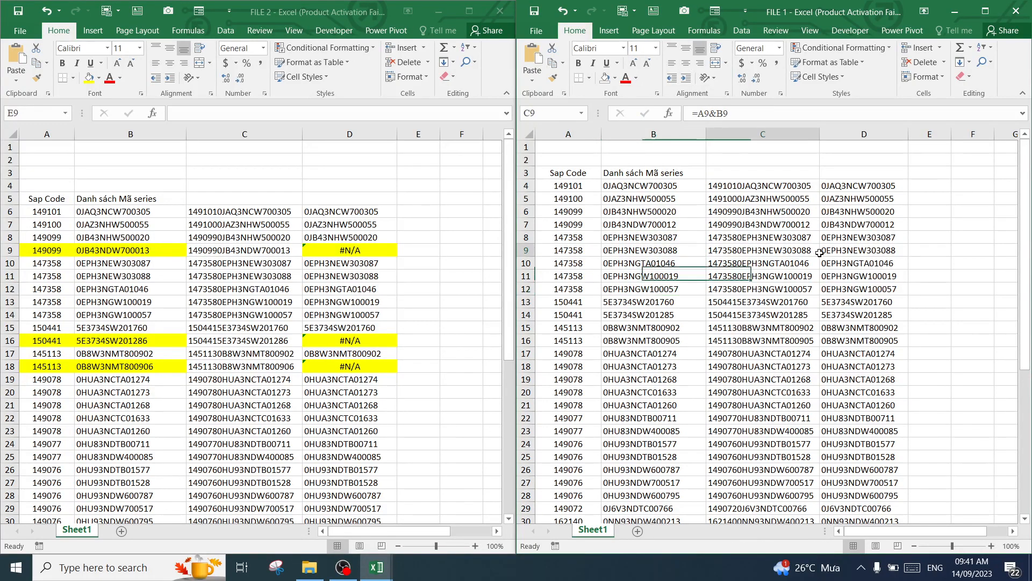
{"action": "left_click", "coordinate": [752, 187]}
{"action": "left_click", "coordinate": [753, 223]}
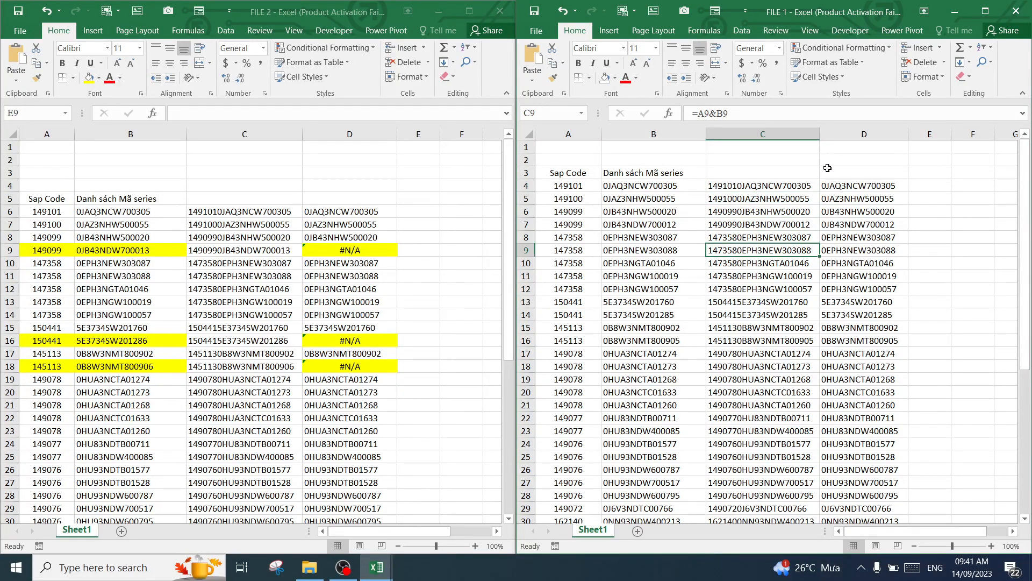
{"action": "left_click", "coordinate": [847, 134]}
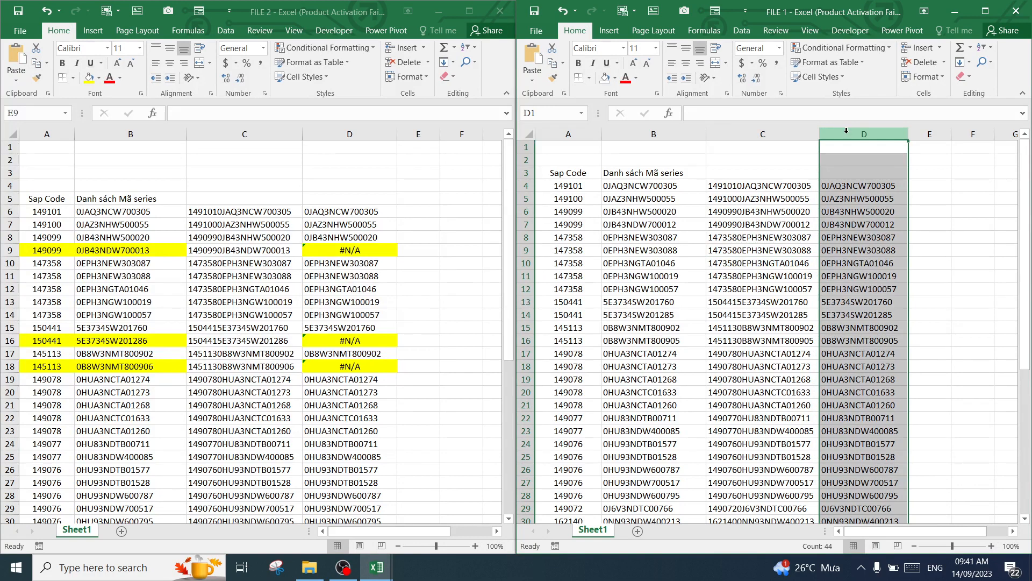
{"action": "left_click", "coordinate": [934, 186]}
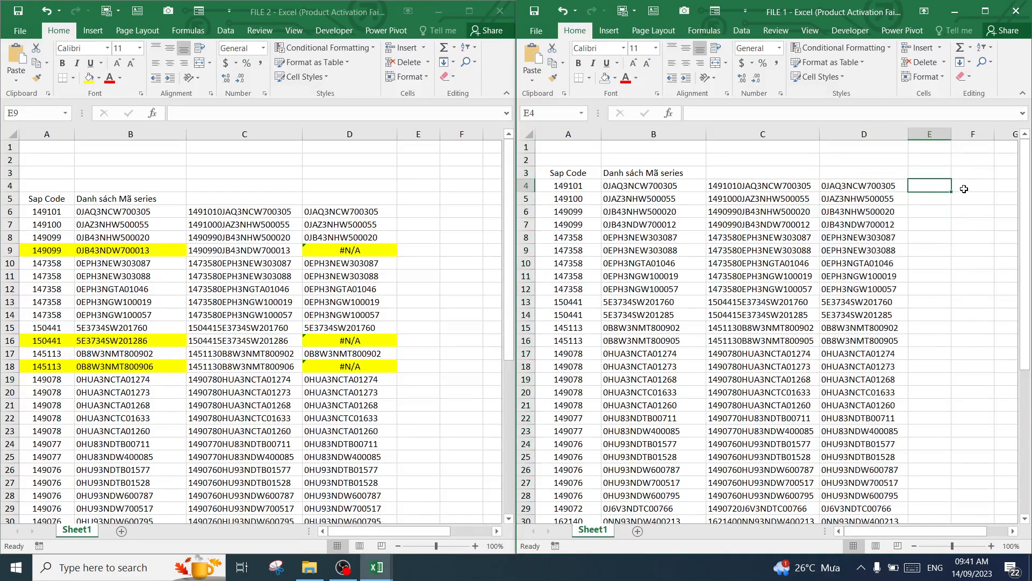
{"action": "left_click", "coordinate": [1013, 531]}
{"action": "left_click", "coordinate": [1013, 532]}
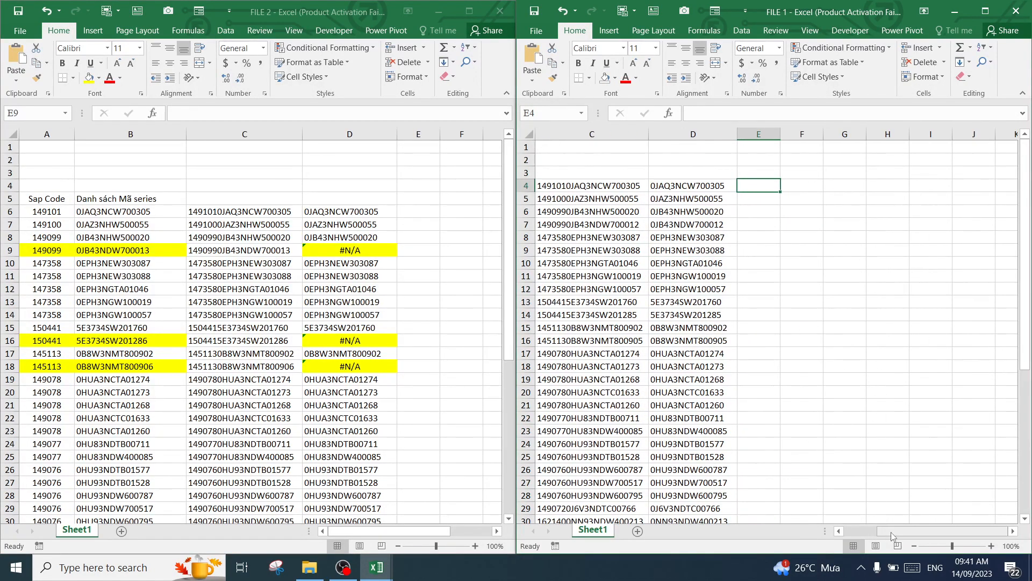
{"action": "left_click_drag", "start_coordinate": [891, 531], "coordinate": [880, 532]}
{"action": "left_click", "coordinate": [900, 324]}
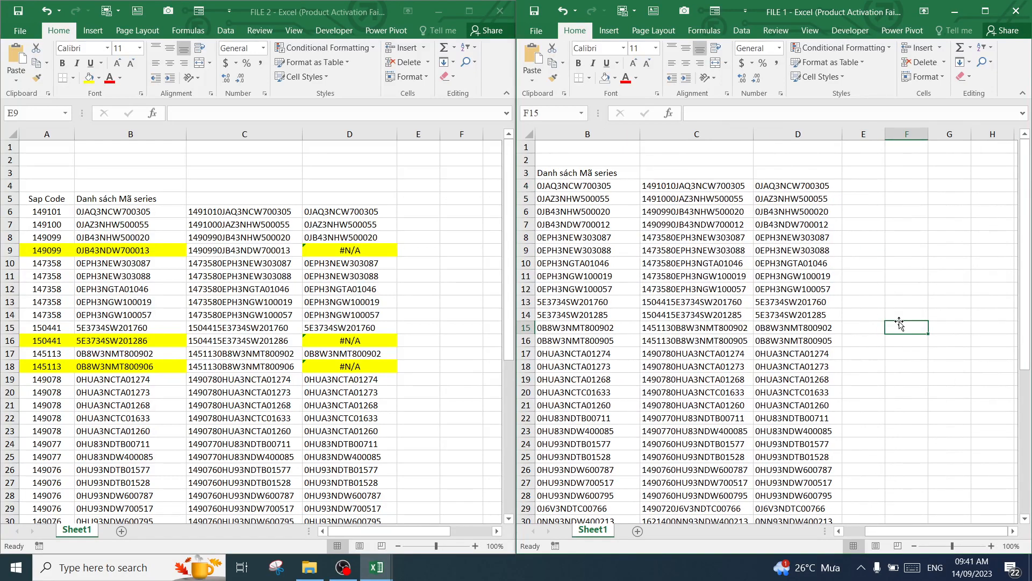
{"action": "left_click", "coordinate": [415, 213]}
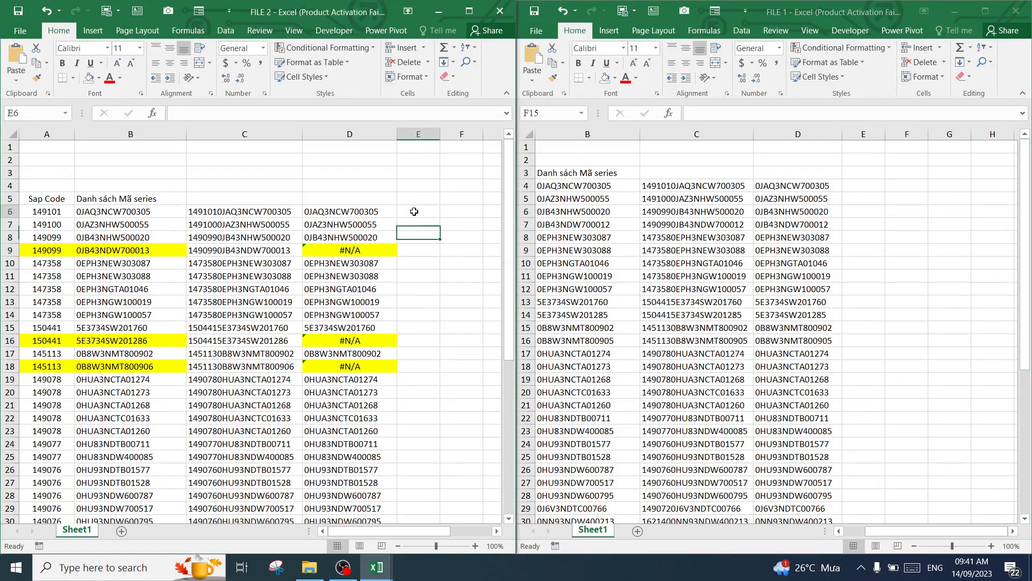
{"action": "type", "text": "="}
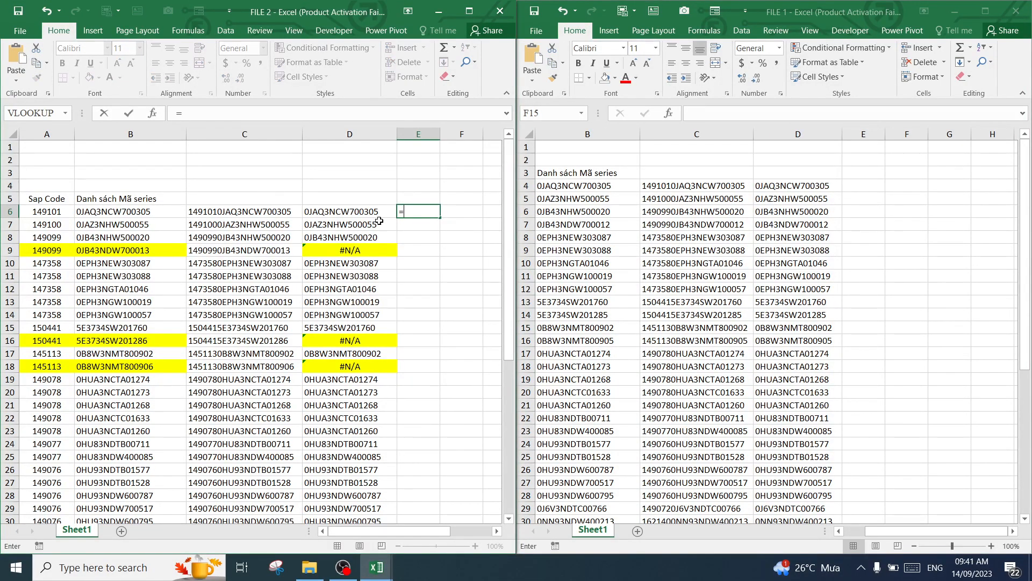
{"action": "left_click", "coordinate": [126, 213]}
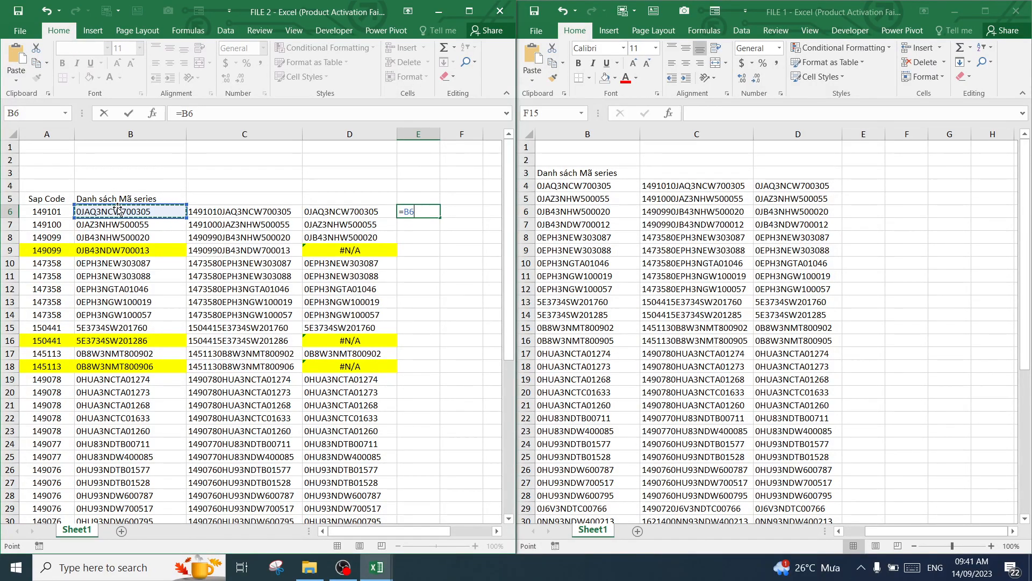
{"action": "key", "text": "BackSpace"}
{"action": "key", "text": "BackSpace"}
{"action": "key", "text": "BackSpace"}
Add the header "Kết quả File 1" in cell D5 of FILE 2, above the lookup results
{"action": "left_click", "coordinate": [344, 199]}
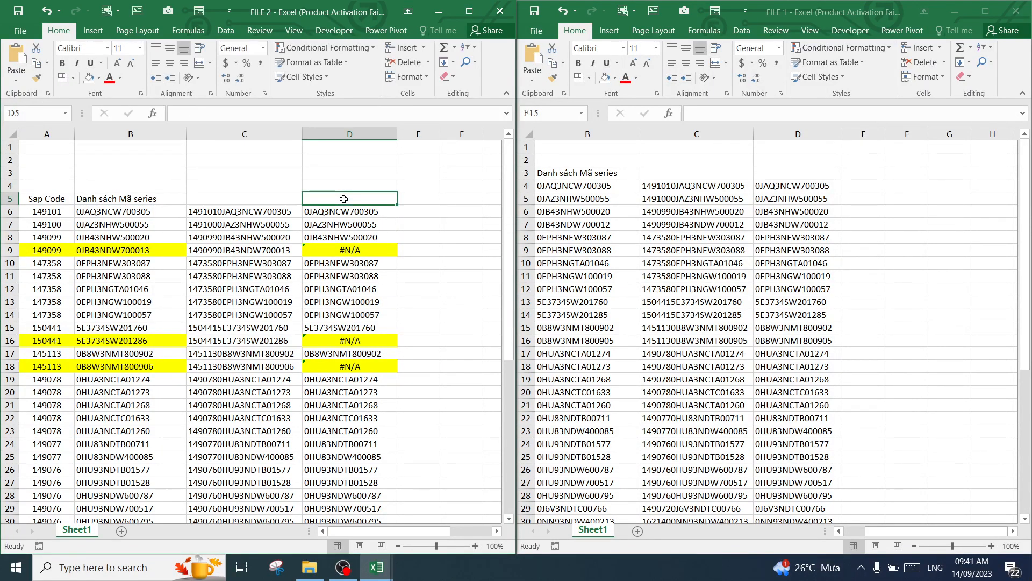
{"action": "type", "text": "Kết q"}
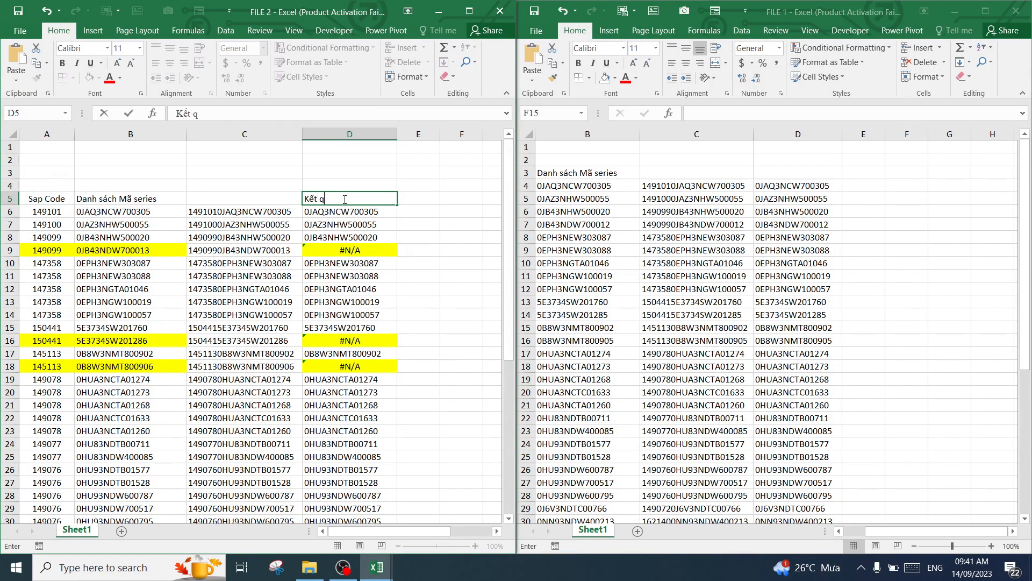
{"action": "type", "text": "uả File 1"}
{"action": "key", "text": "Return"}
{"action": "left_click", "coordinate": [414, 289]}
{"action": "left_click", "coordinate": [344, 199]}
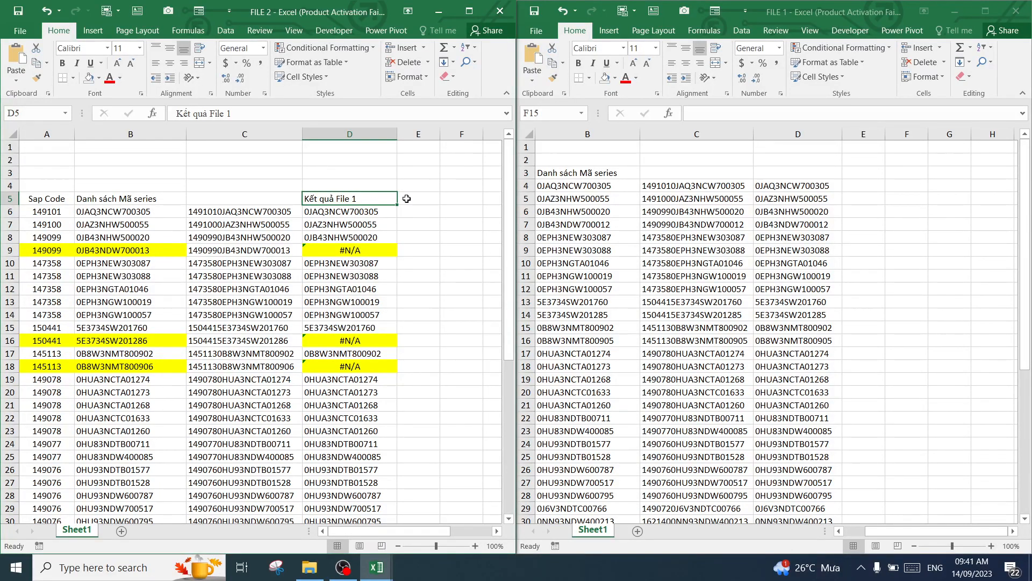
Enter the formula =B6 in cell E6 of FILE 2 to repeat the series beside the lookup result
{"action": "left_click", "coordinate": [427, 232]}
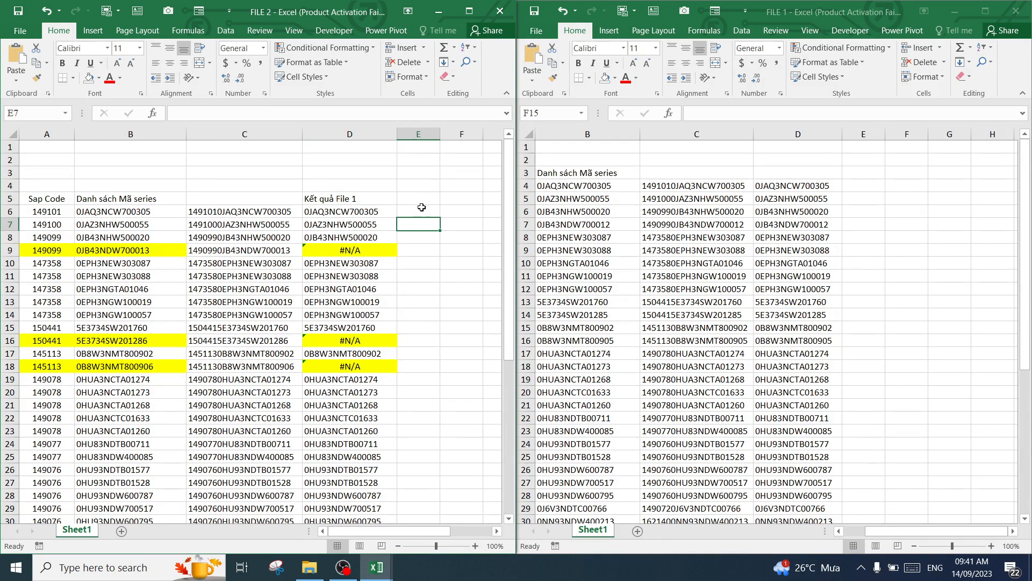
{"action": "left_click", "coordinate": [421, 212]}
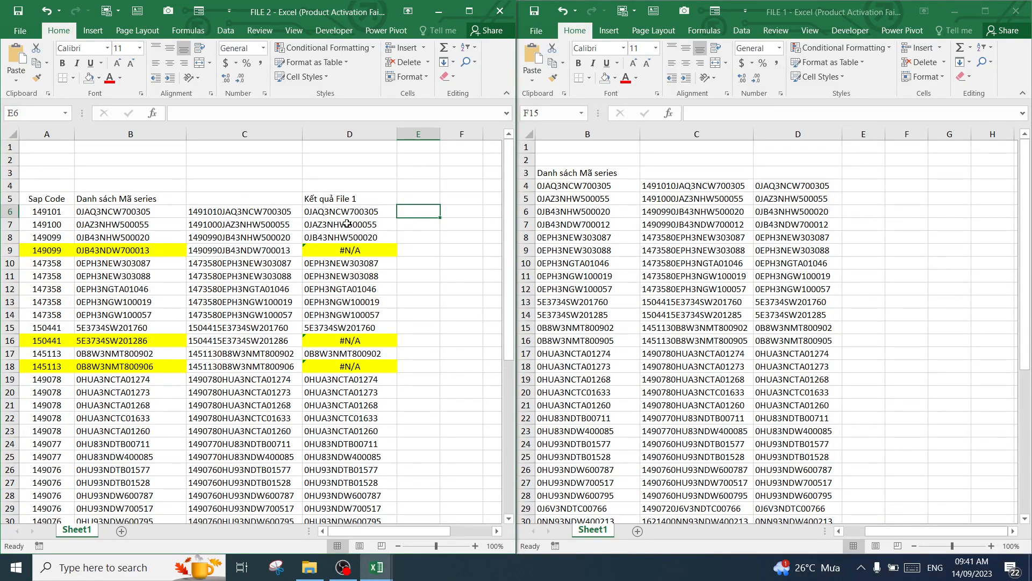
{"action": "left_click", "coordinate": [147, 214]}
{"action": "left_click", "coordinate": [417, 212]}
{"action": "type", "text": "="}
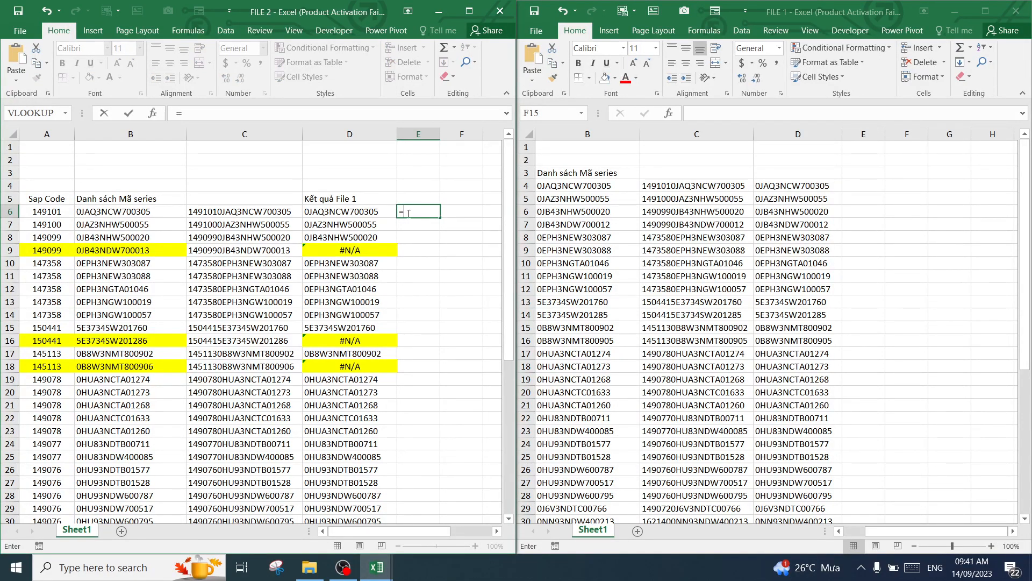
{"action": "left_click", "coordinate": [151, 212]}
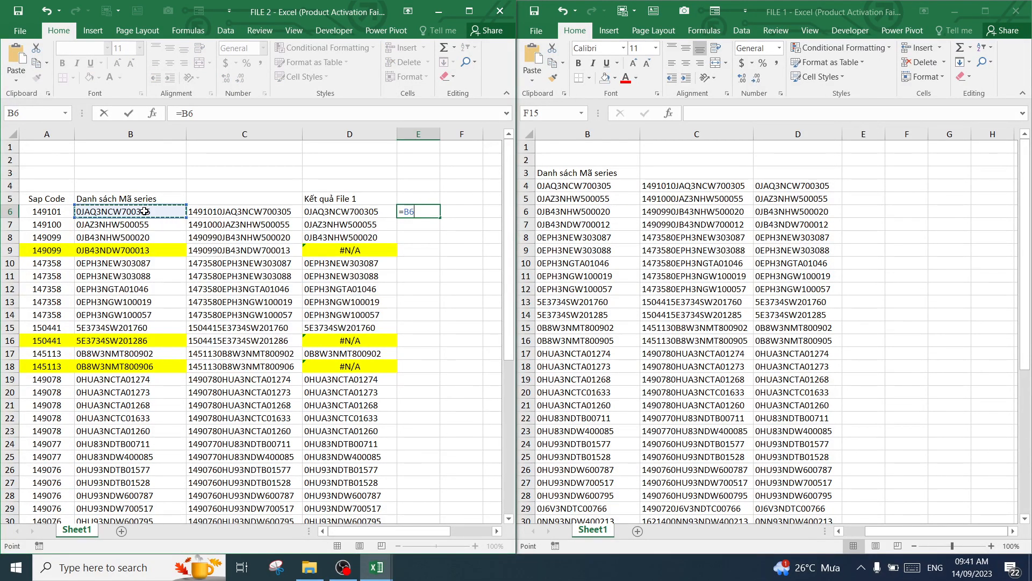
{"action": "key", "text": "Return"}
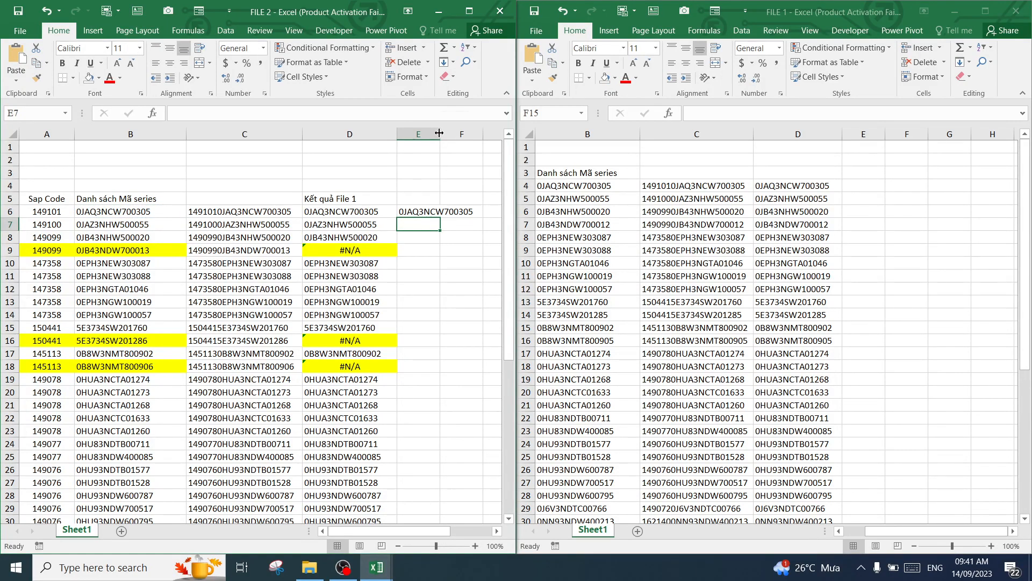
Widen column E of FILE 2 to fit the series and fill the E6 formula down to row 49
{"action": "left_click_drag", "start_coordinate": [439, 133], "coordinate": [483, 134]}
{"action": "left_click", "coordinate": [476, 214]}
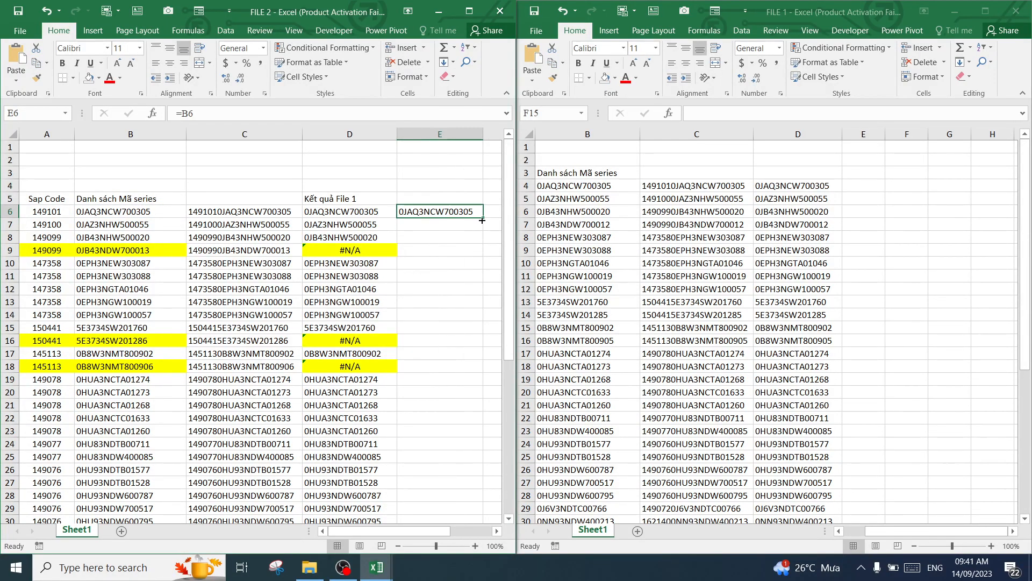
{"action": "left_click_drag", "start_coordinate": [482, 220], "coordinate": [418, 503]}
{"action": "scroll", "coordinate": [444, 263], "scroll_direction": "up", "scroll_amount": 7}
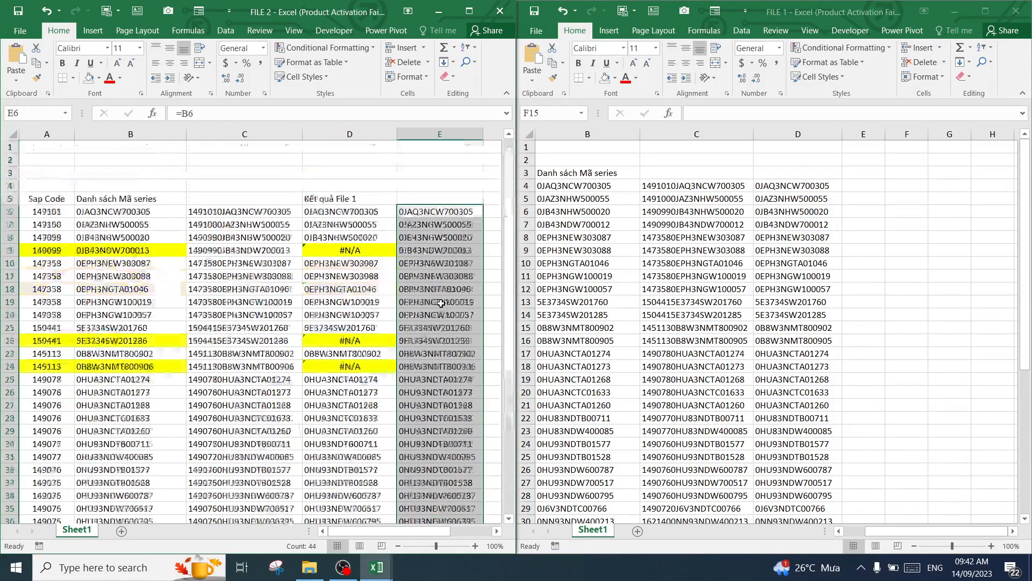
{"action": "left_click", "coordinate": [443, 263]}
Number columns C to E of FILE 2 as 1, 2 and 3 in C4:E4 and centre the numbers
{"action": "left_click", "coordinate": [246, 197]}
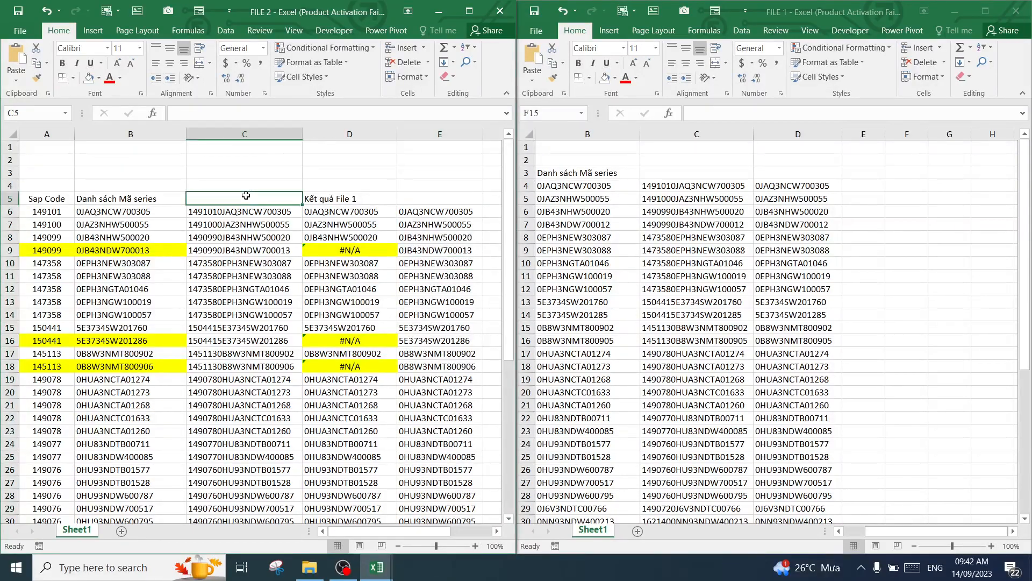
{"action": "double_click", "coordinate": [251, 185]}
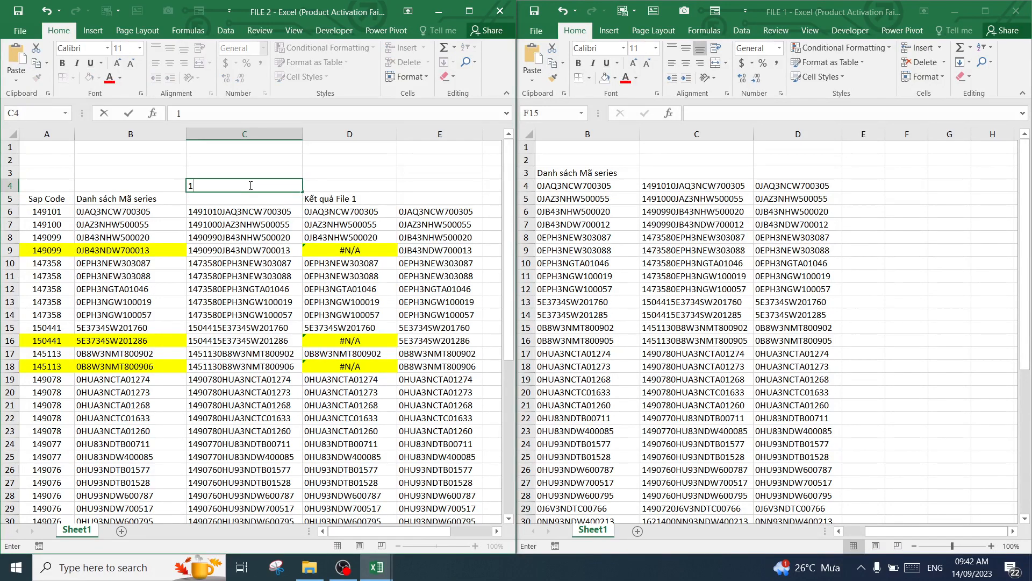
{"action": "type", "text": "1"}
{"action": "key", "text": "Tab"}
{"action": "type", "text": "2"}
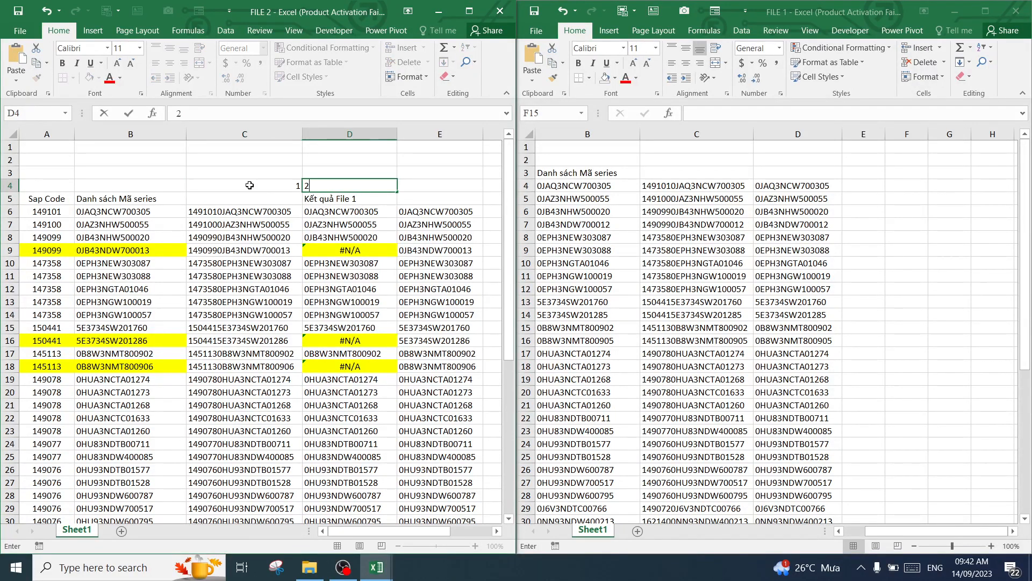
{"action": "key", "text": "Tab"}
{"action": "type", "text": "3"}
{"action": "key", "text": "Return"}
{"action": "left_click_drag", "start_coordinate": [250, 185], "coordinate": [408, 184]}
{"action": "left_click", "coordinate": [175, 64]}
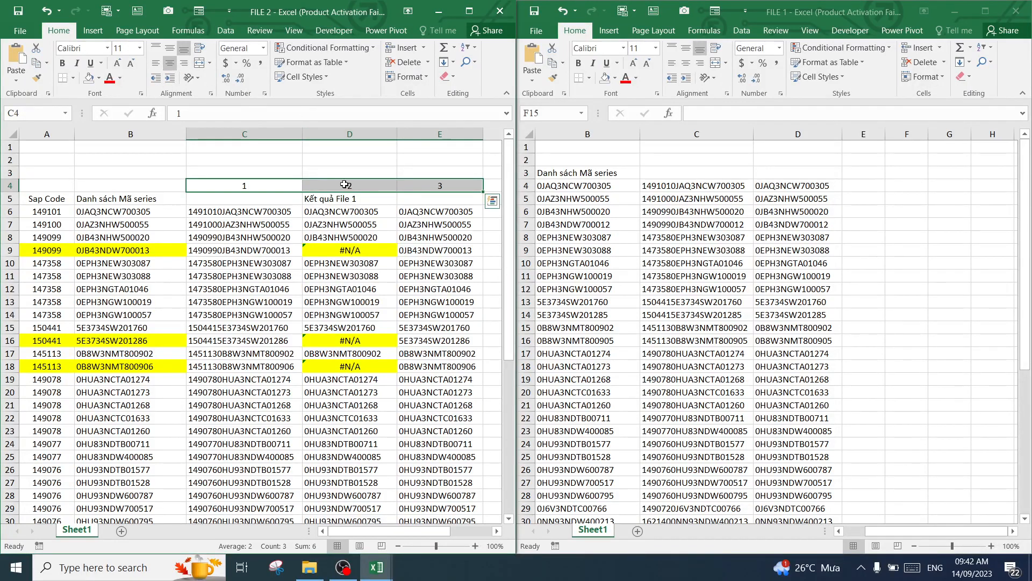
{"action": "left_click", "coordinate": [448, 221]}
{"action": "left_click", "coordinate": [438, 249]}
{"action": "left_click", "coordinate": [440, 213]}
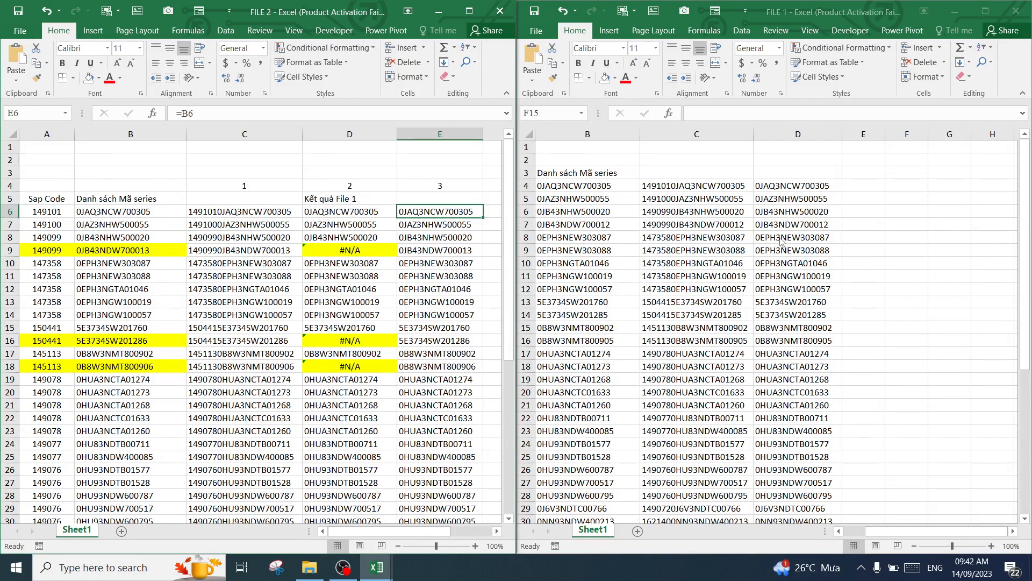
Number columns C to E of FILE 1 as 1, 2 and 3, placing the numbers in C2:E2 above the header row
{"action": "left_click", "coordinate": [860, 250]}
{"action": "left_click", "coordinate": [795, 186]}
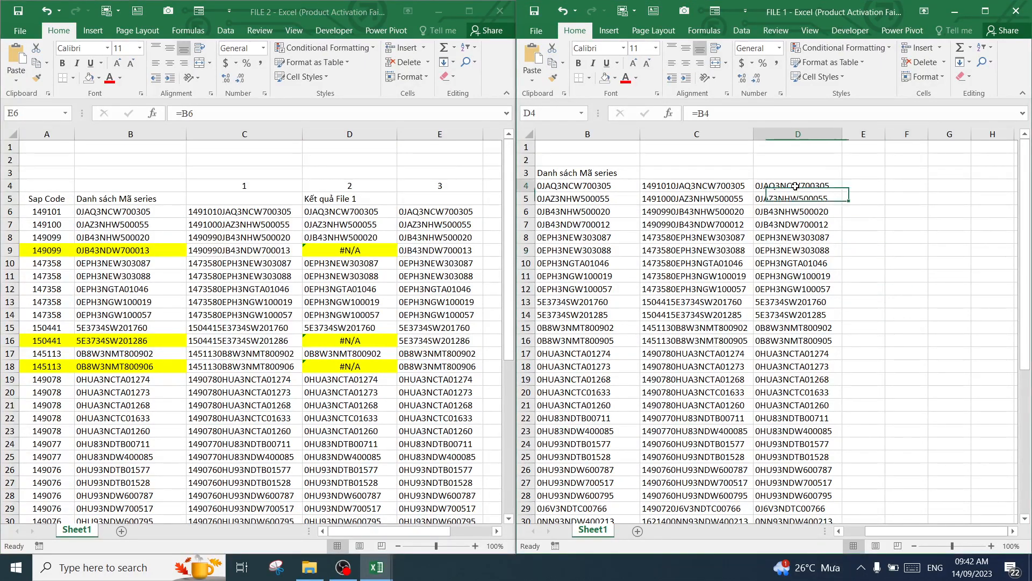
{"action": "left_click", "coordinate": [859, 186]}
{"action": "left_click", "coordinate": [708, 172]}
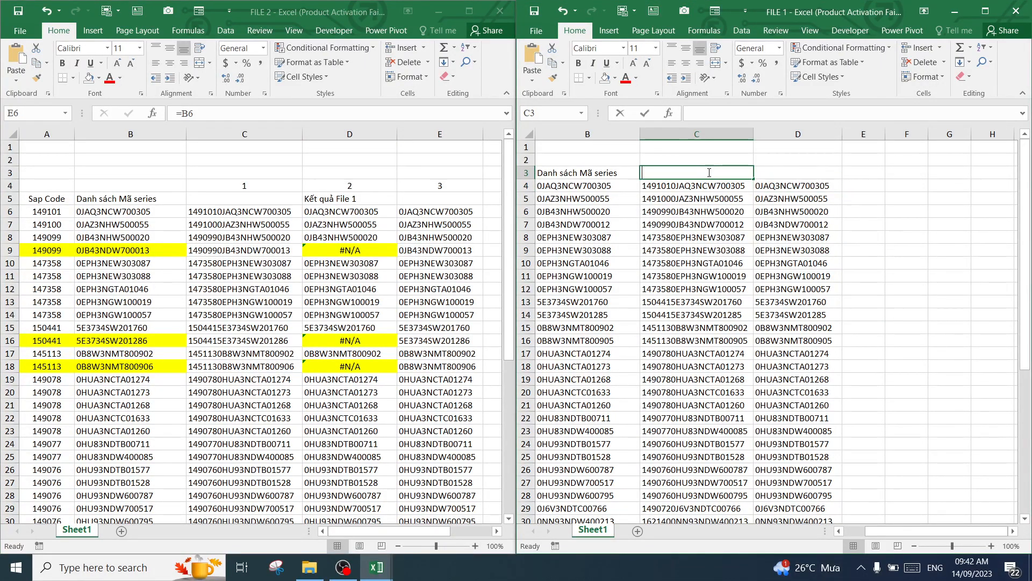
{"action": "type", "text": "1"}
{"action": "key", "text": "Tab"}
{"action": "type", "text": "2"}
{"action": "key", "text": "Tab"}
{"action": "type", "text": "3"}
{"action": "key", "text": "Tab"}
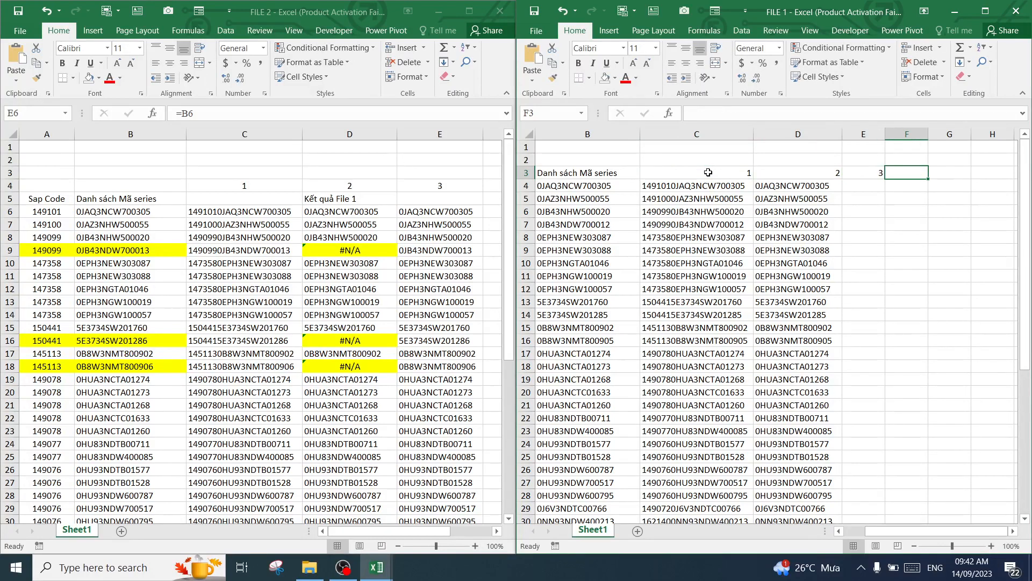
{"action": "left_click", "coordinate": [878, 173]}
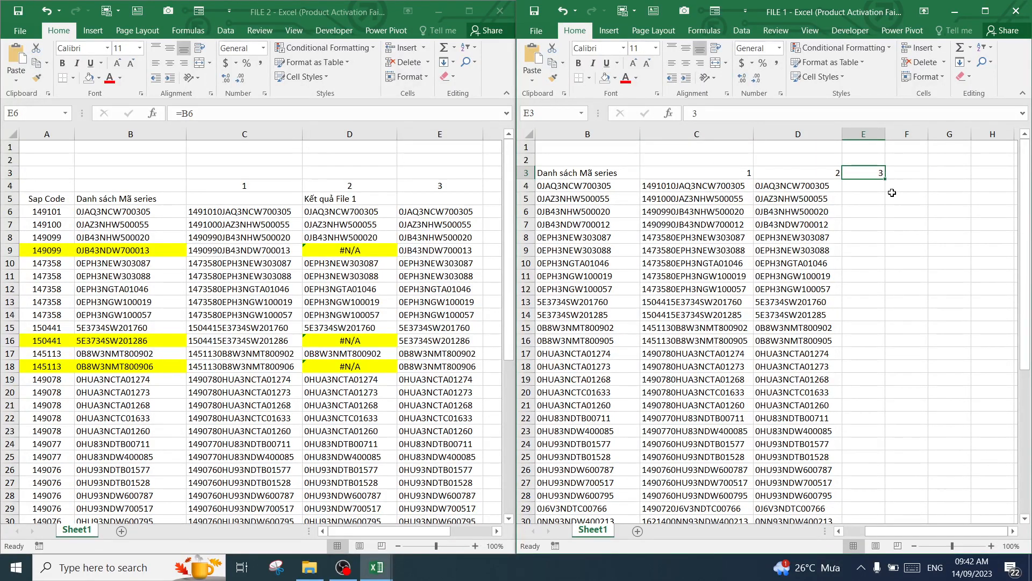
{"action": "left_click_drag", "start_coordinate": [741, 177], "coordinate": [835, 169]}
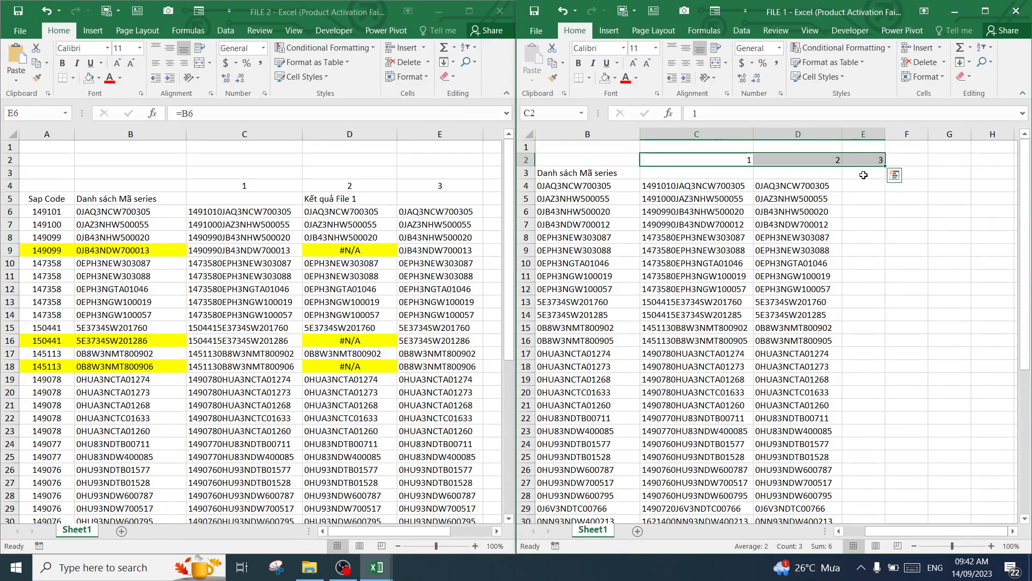
Widen column E of FILE 1 and add the header "Kết quả File 2" in cell E3
{"action": "left_click", "coordinate": [858, 178]}
{"action": "left_click_drag", "start_coordinate": [885, 139], "coordinate": [919, 138]}
{"action": "type", "text": "Kết quả Fil"}
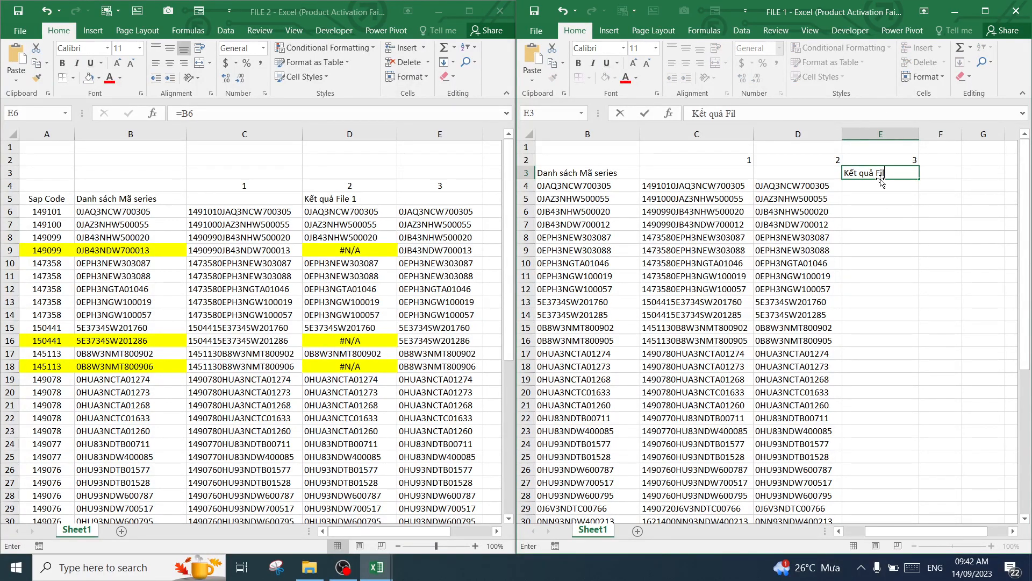
{"action": "type", "text": "e 2"}
{"action": "key", "text": "Return"}
{"action": "key", "text": "Return"}
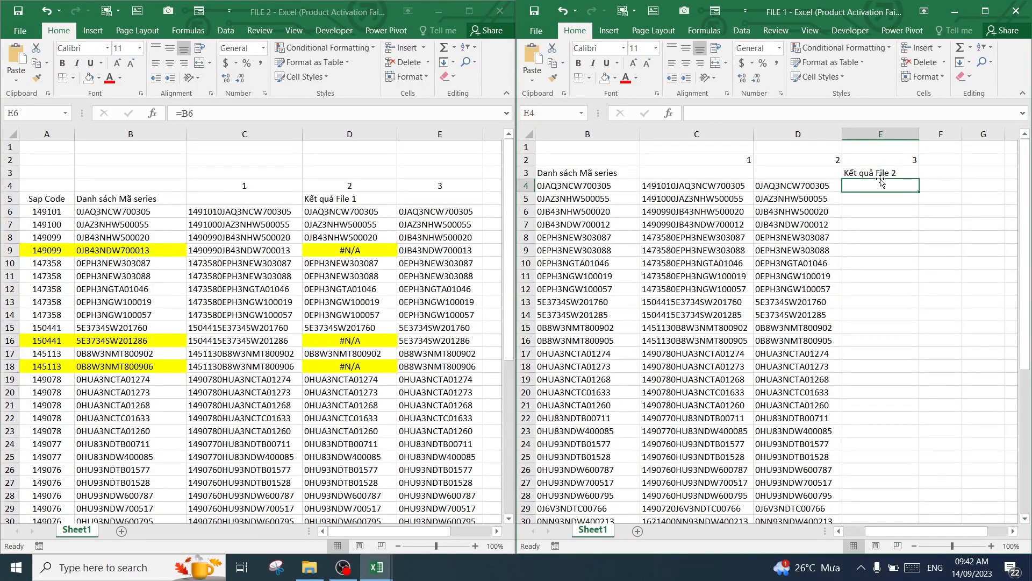
Start a VLOOKUP in E4 of FILE 1 with lookup value C4 and table array $C$5:$E$49 from Sheet1 of FILE 2
{"action": "left_click", "coordinate": [876, 185]}
{"action": "type", "text": "="}
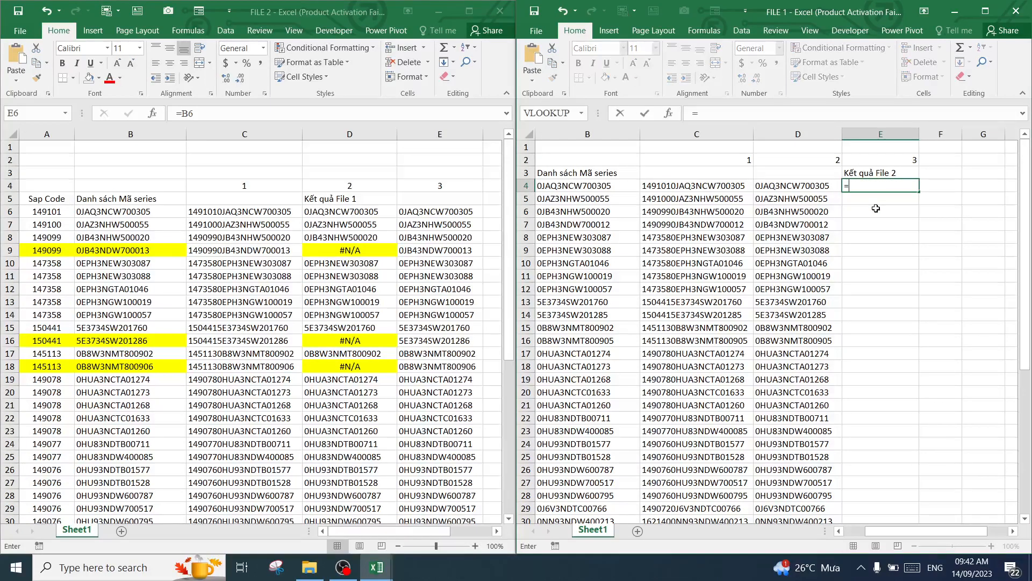
{"action": "left_click", "coordinate": [581, 113]}
{"action": "left_click", "coordinate": [565, 132]}
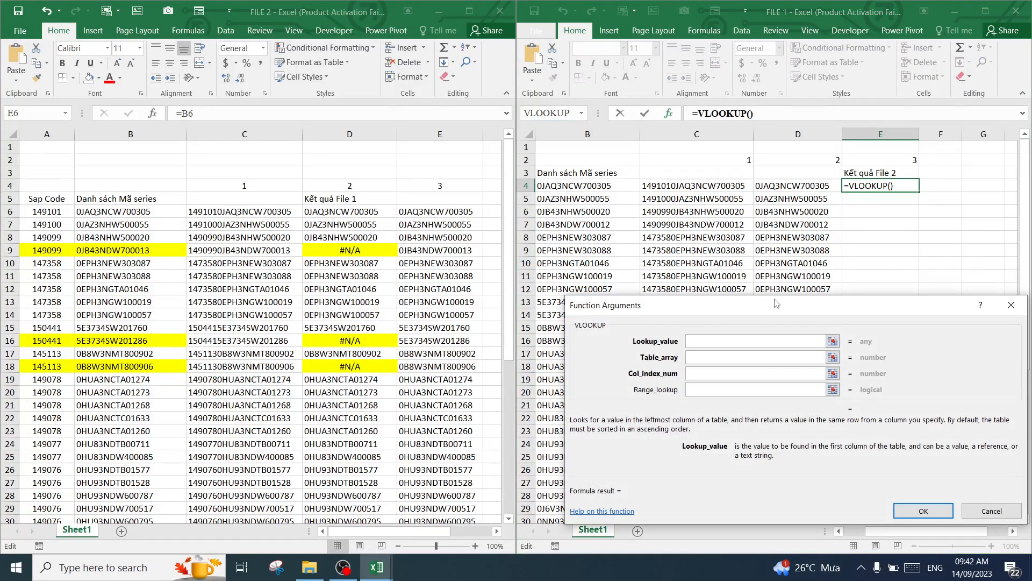
{"action": "left_click", "coordinate": [700, 187]}
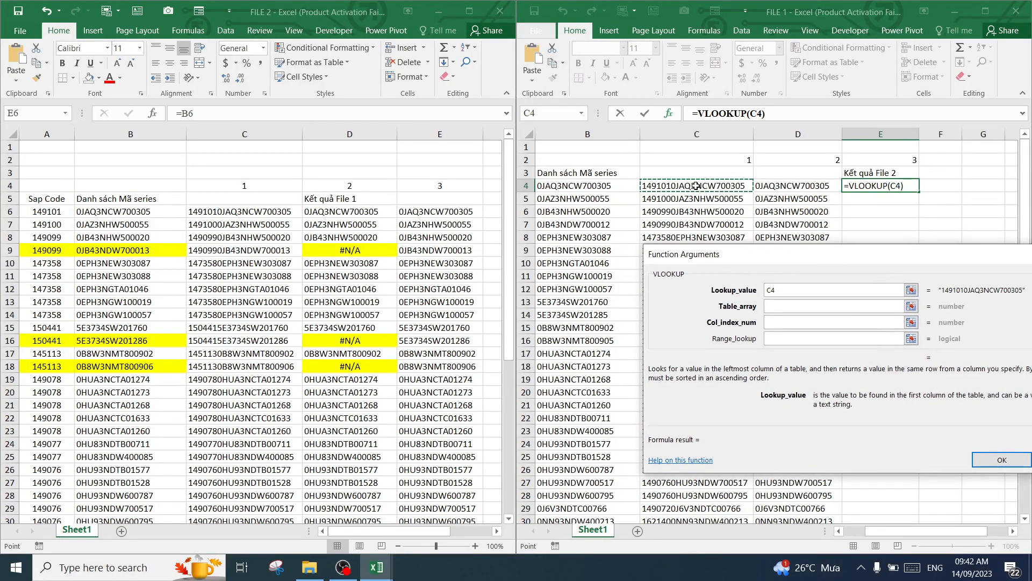
{"action": "left_click", "coordinate": [787, 307]}
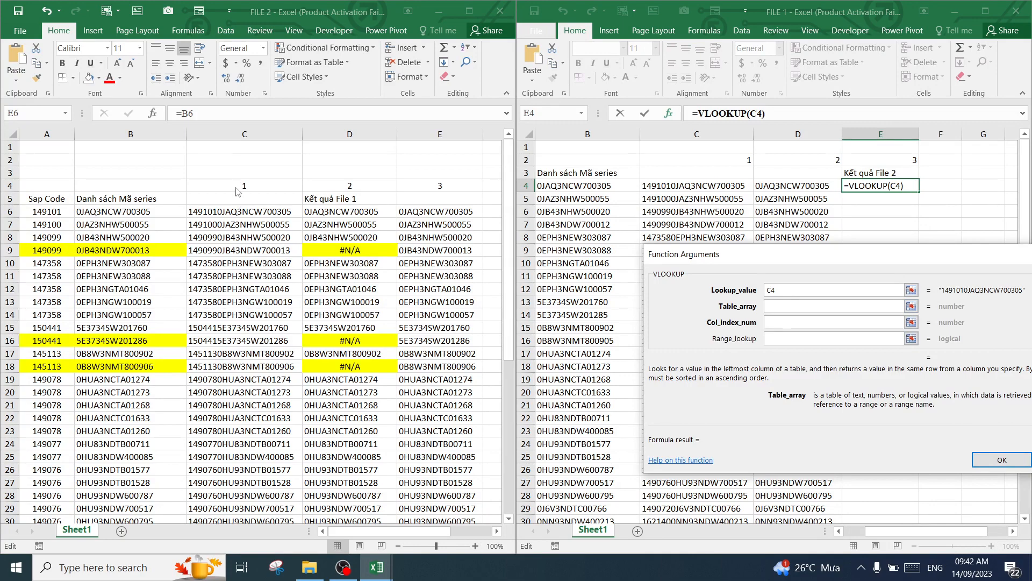
{"action": "left_click_drag", "start_coordinate": [232, 202], "coordinate": [437, 303]}
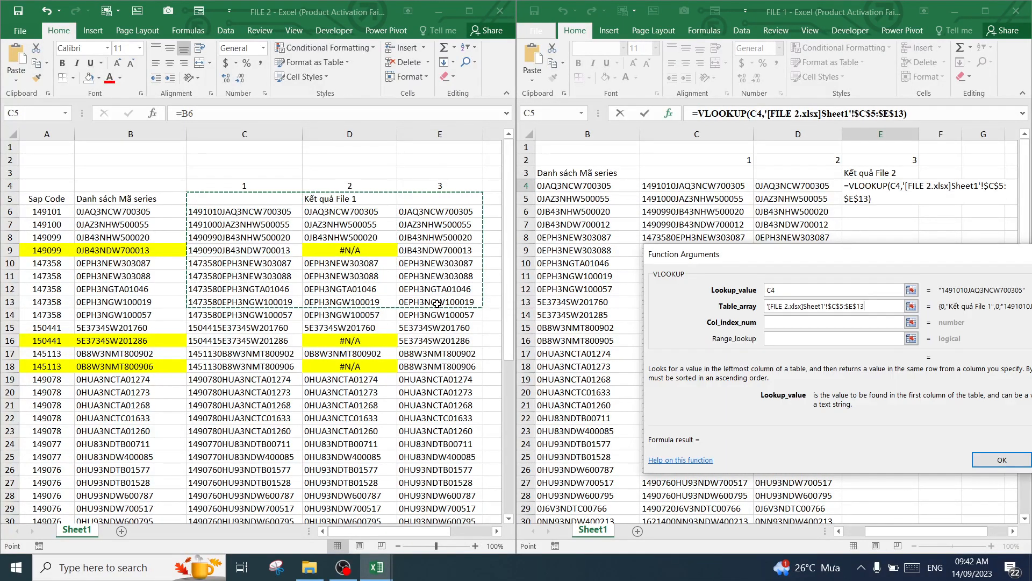
{"action": "key", "text": "ctrl+shift+Down"}
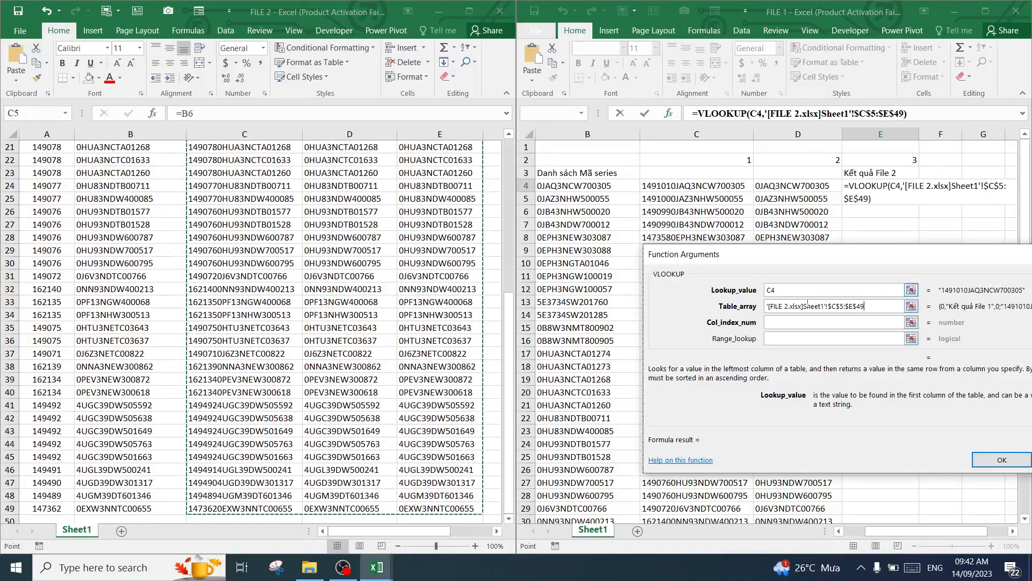
Complete the VLOOKUP with column index 3 and range lookup 0, and fill it down column E to the last series row of FILE 1
{"action": "left_click", "coordinate": [808, 322]}
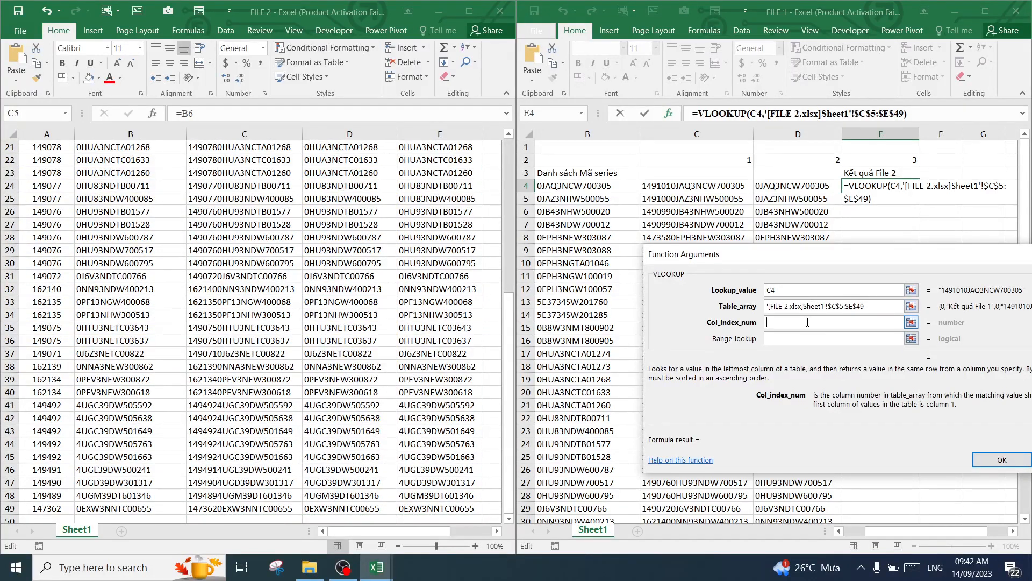
{"action": "type", "text": "3"}
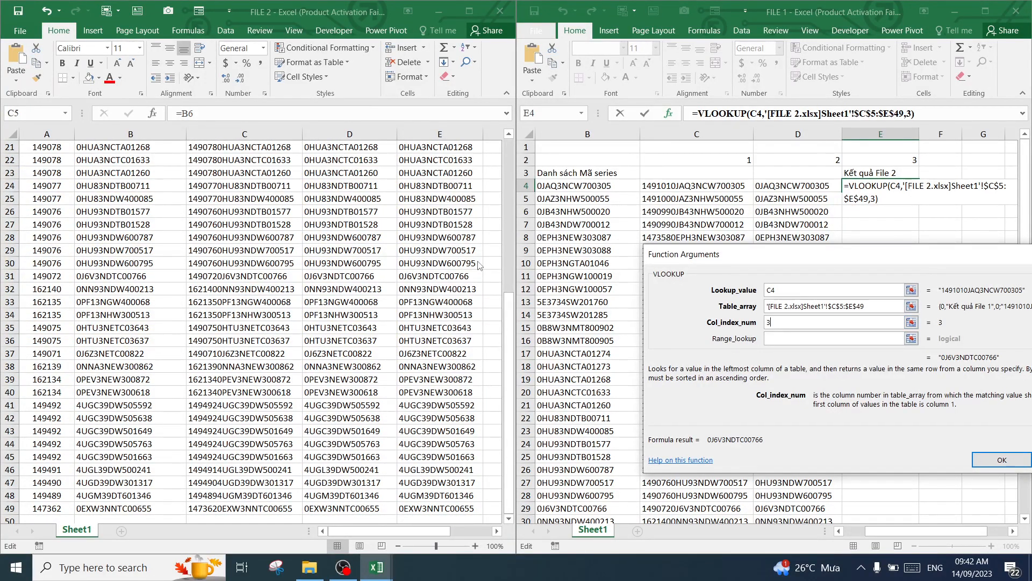
{"action": "left_click", "coordinate": [803, 338]}
{"action": "type", "text": "0"}
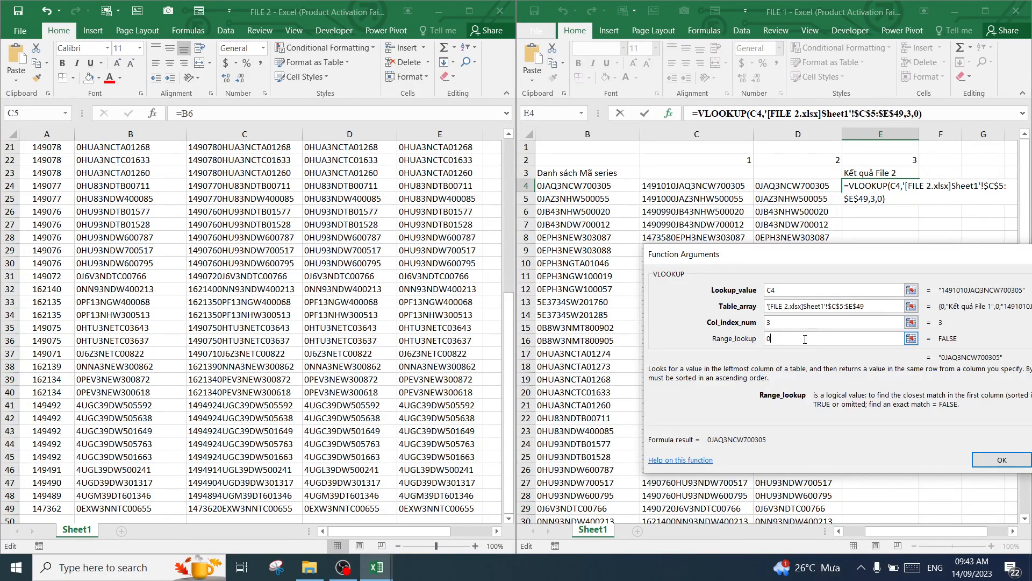
{"action": "key", "text": "Return"}
{"action": "left_click_drag", "start_coordinate": [919, 195], "coordinate": [897, 515]}
{"action": "scroll", "coordinate": [943, 181], "scroll_direction": "up", "scroll_amount": 7}
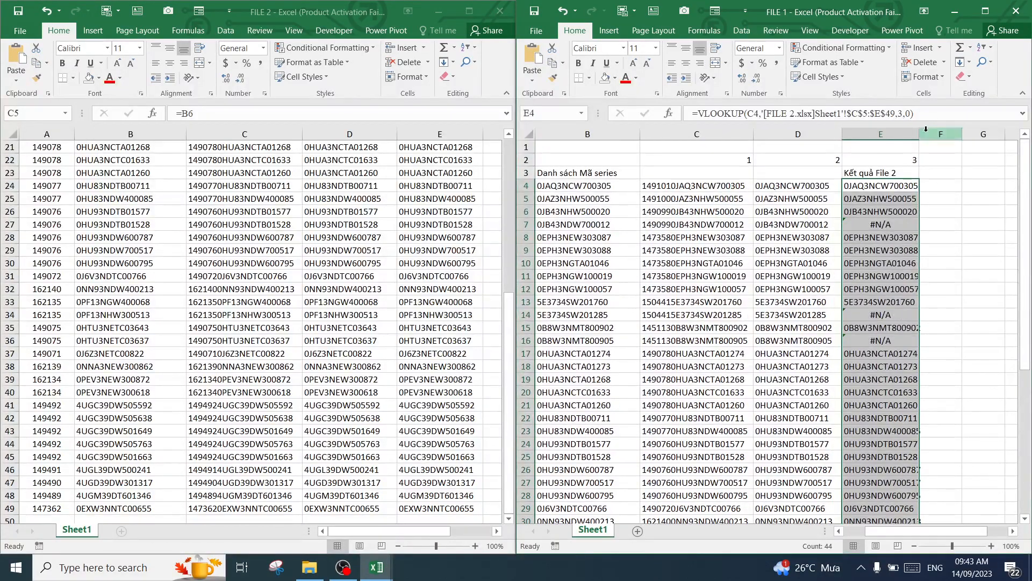
Widen column E of FILE 1 and fill the unmatched row 7 cells A7:B7 and E7 yellow
{"action": "left_click_drag", "start_coordinate": [919, 134], "coordinate": [950, 134]}
{"action": "left_click", "coordinate": [879, 226]}
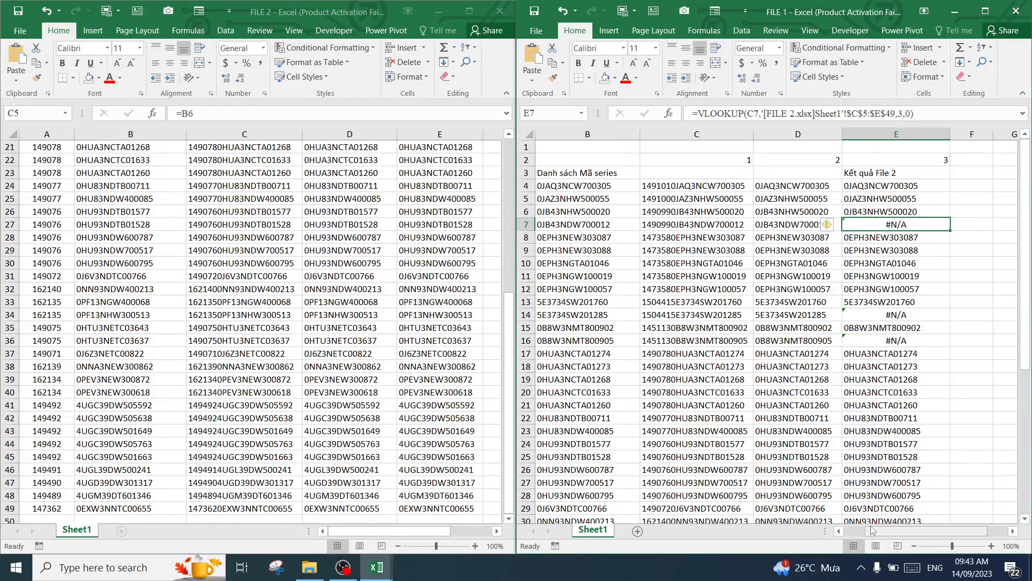
{"action": "left_click_drag", "start_coordinate": [870, 530], "coordinate": [852, 531]}
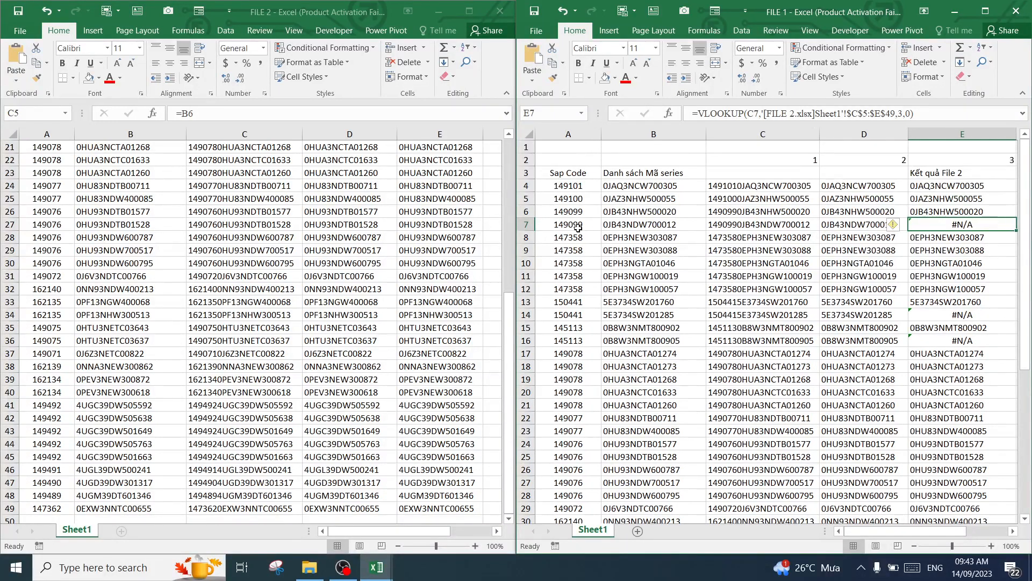
{"action": "left_click_drag", "start_coordinate": [578, 228], "coordinate": [645, 224]}
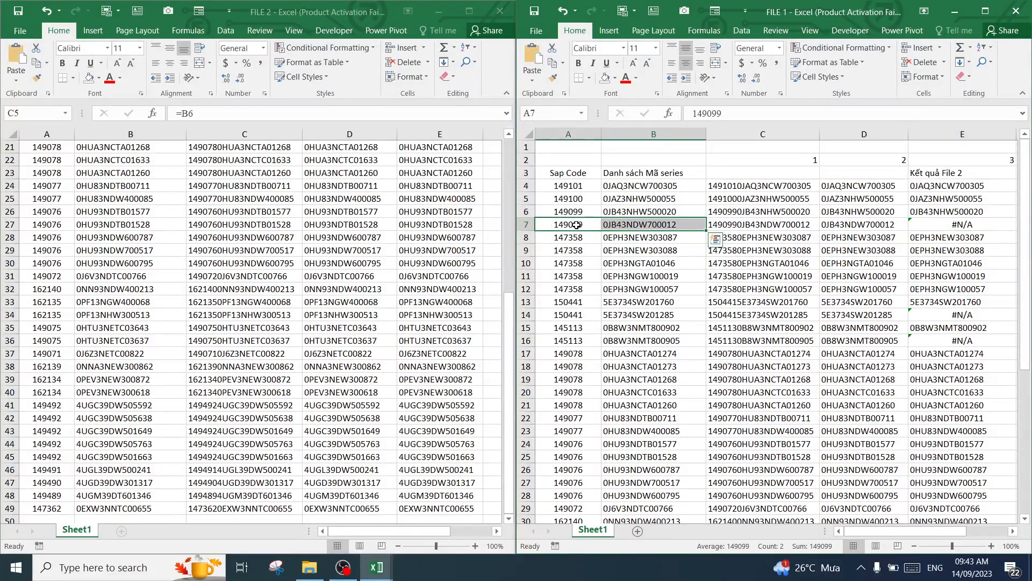
{"action": "left_click", "coordinate": [615, 85]}
{"action": "left_click", "coordinate": [631, 178]}
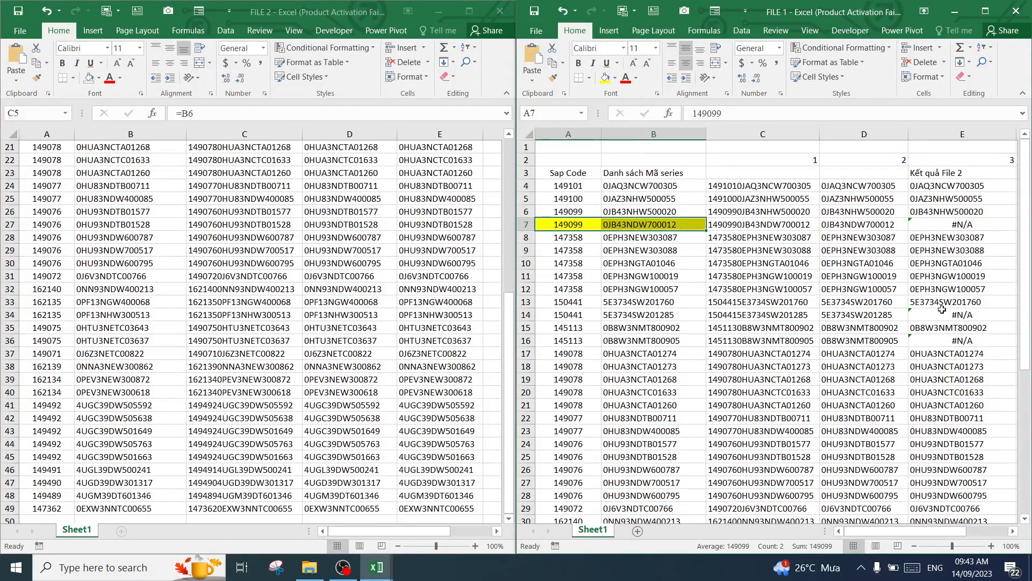
{"action": "left_click", "coordinate": [956, 223]}
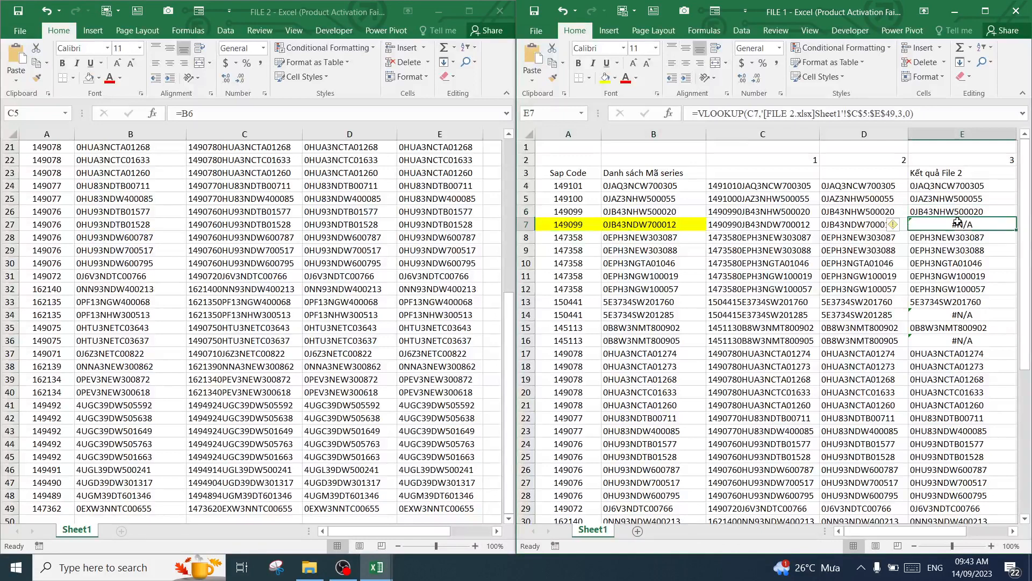
{"action": "left_click", "coordinate": [611, 78]}
Fill the Sap Code and series cells A14:B14 and A16:B16 of FILE 1 yellow
{"action": "left_click", "coordinate": [926, 314]}
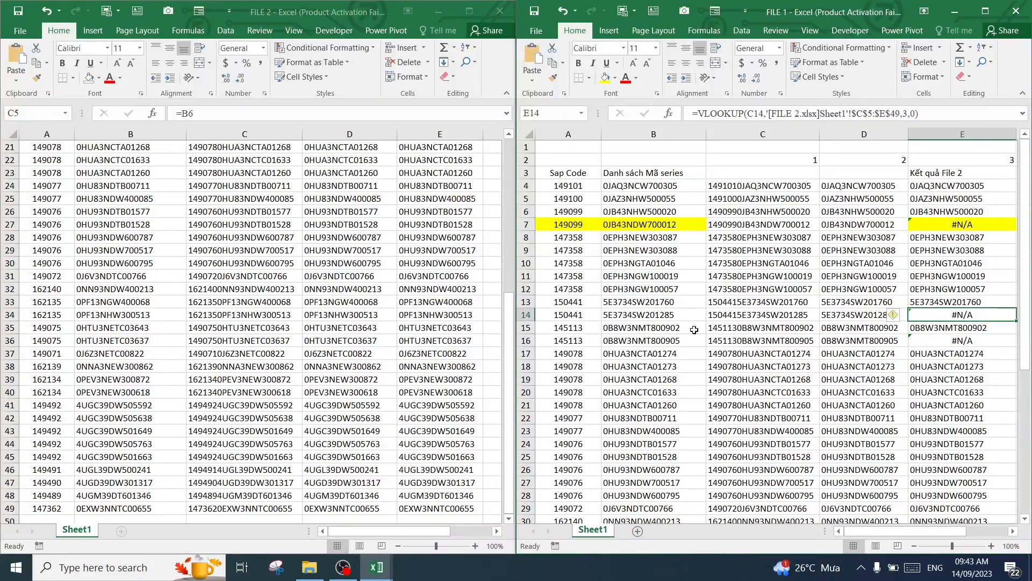
{"action": "left_click_drag", "start_coordinate": [583, 317], "coordinate": [639, 315]}
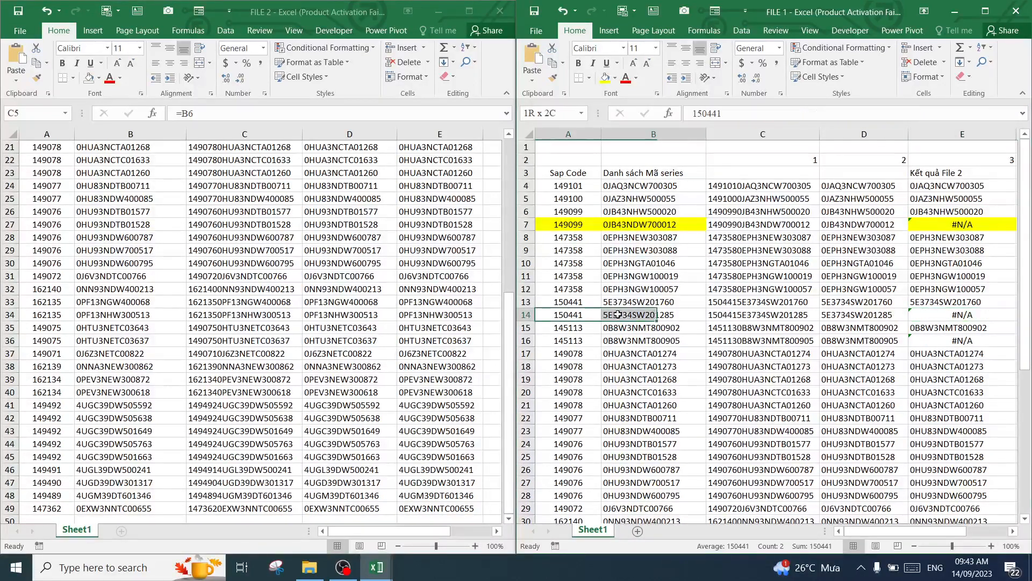
{"action": "left_click", "coordinate": [605, 78]}
{"action": "left_click", "coordinate": [944, 343]}
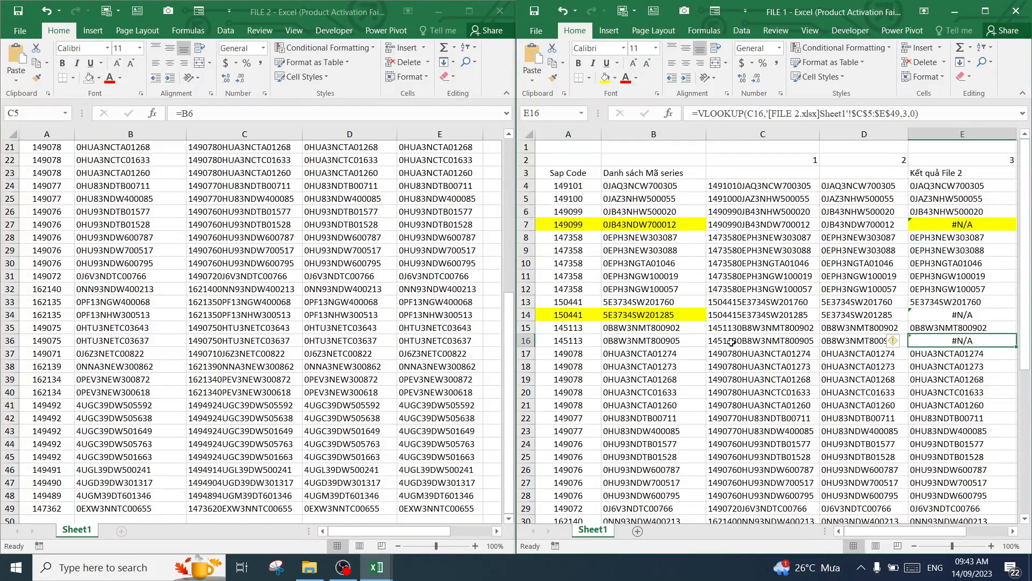
{"action": "left_click_drag", "start_coordinate": [564, 342], "coordinate": [640, 340]}
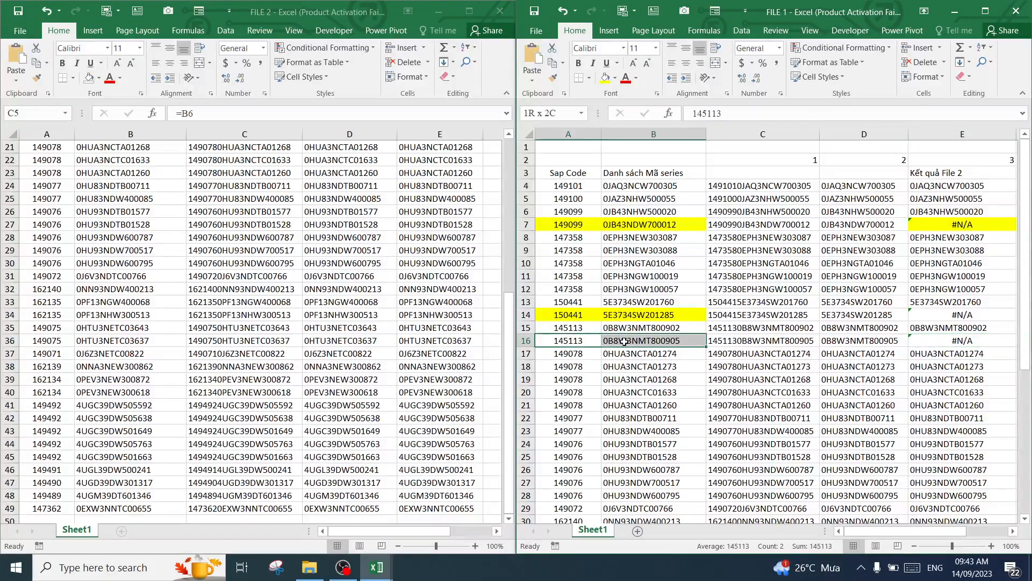
{"action": "left_click", "coordinate": [605, 78]}
Fill the #N/A result cells E14 and E16 of FILE 1 yellow
{"action": "left_click", "coordinate": [938, 340]}
{"action": "scroll", "coordinate": [936, 334], "scroll_direction": "down", "scroll_amount": 7}
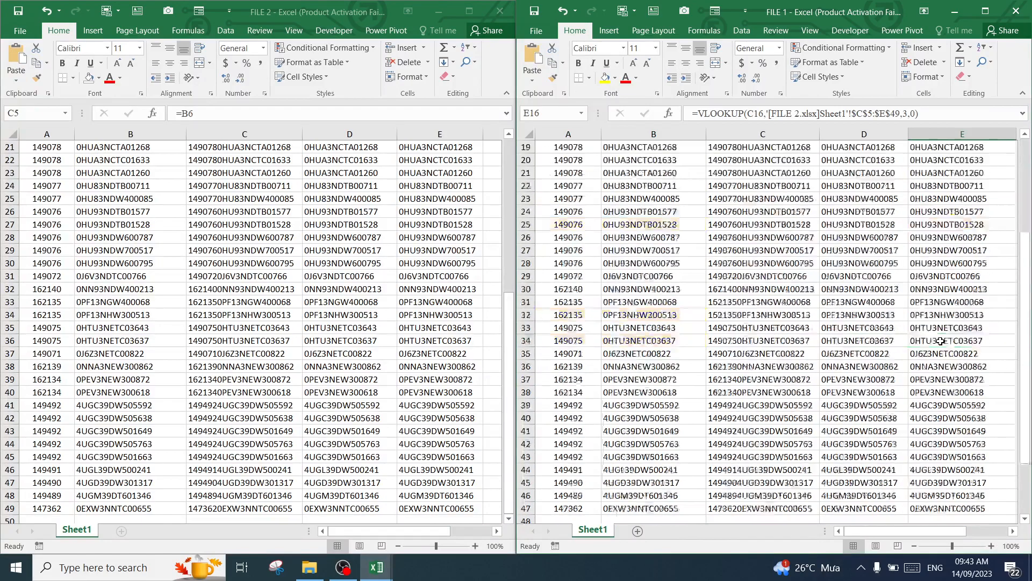
{"action": "scroll", "coordinate": [935, 333], "scroll_direction": "up", "scroll_amount": 7}
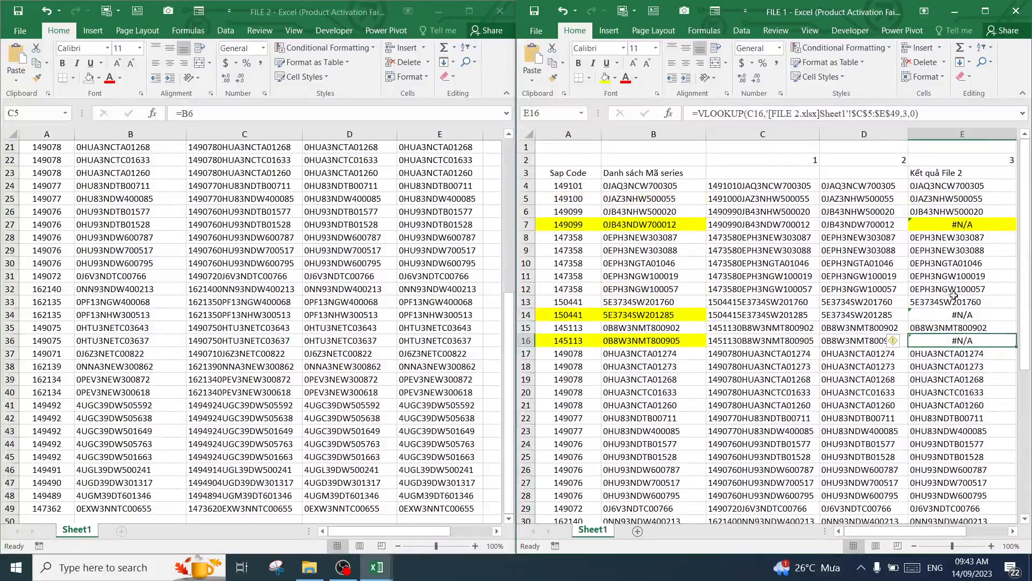
{"action": "left_click", "coordinate": [954, 316]}
{"action": "left_click", "coordinate": [605, 78]}
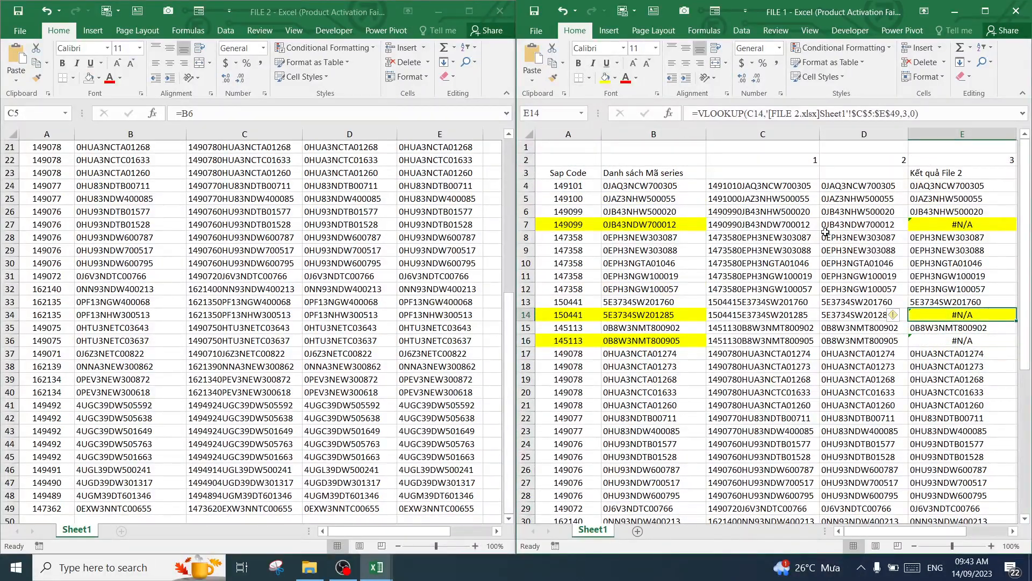
{"action": "left_click", "coordinate": [957, 340]}
{"action": "left_click", "coordinate": [606, 78]}
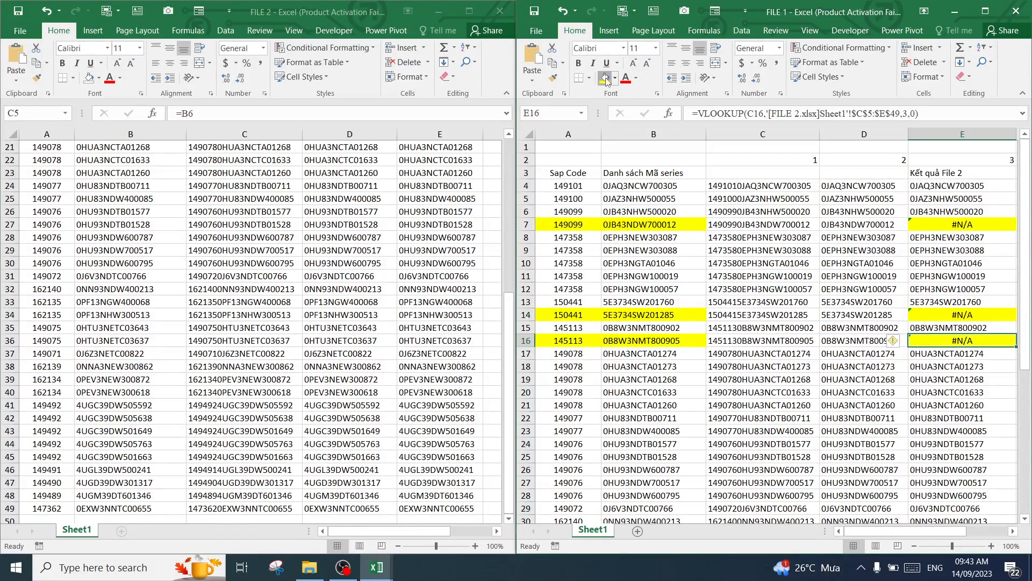
Compare the highlighted Sap Code and series rows of FILE 1 with the highlighted rows of FILE 2
{"action": "left_click", "coordinate": [576, 223]}
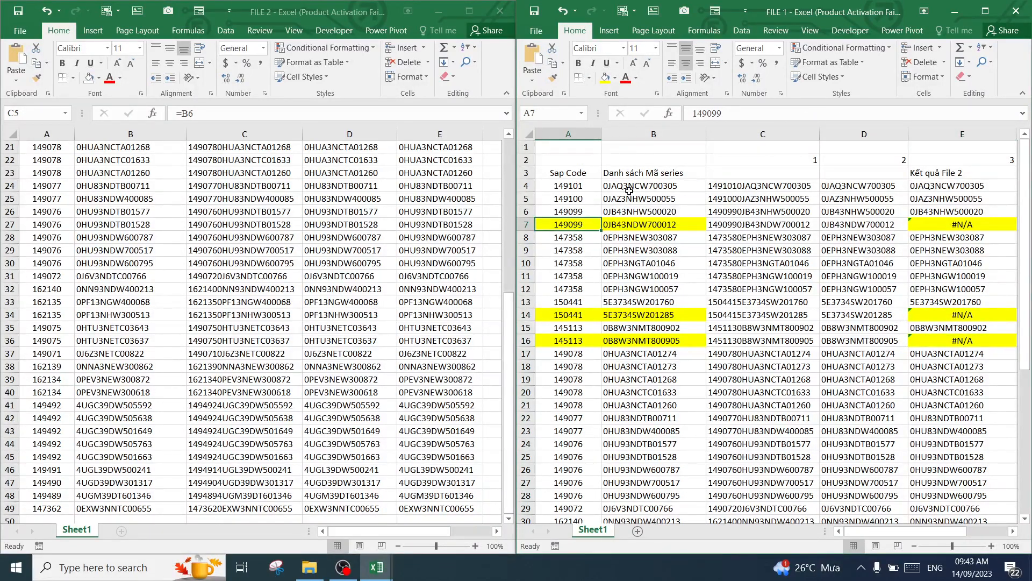
{"action": "left_click", "coordinate": [653, 226]}
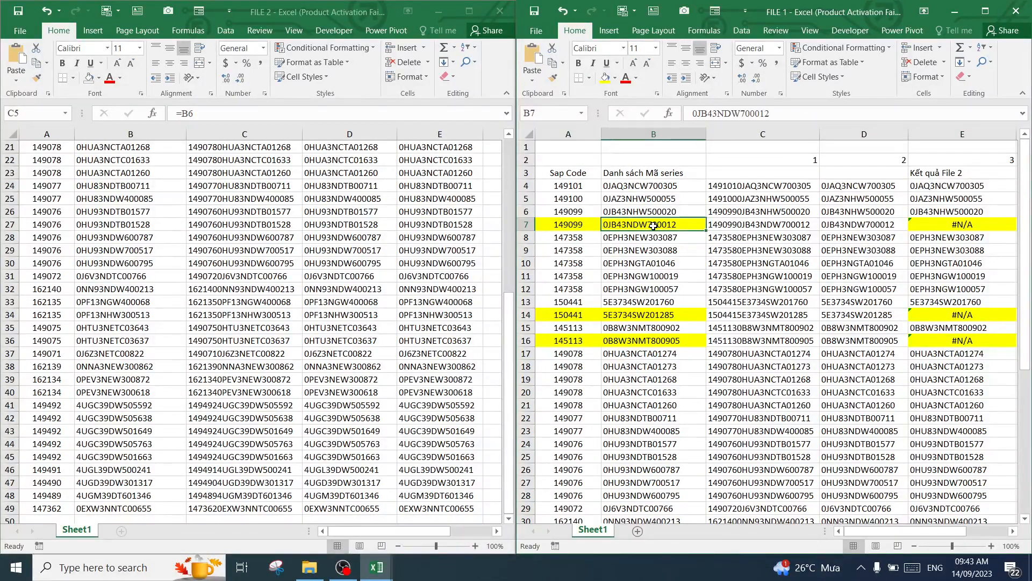
{"action": "left_click_drag", "start_coordinate": [588, 223], "coordinate": [649, 218]}
{"action": "left_click", "coordinate": [213, 247]}
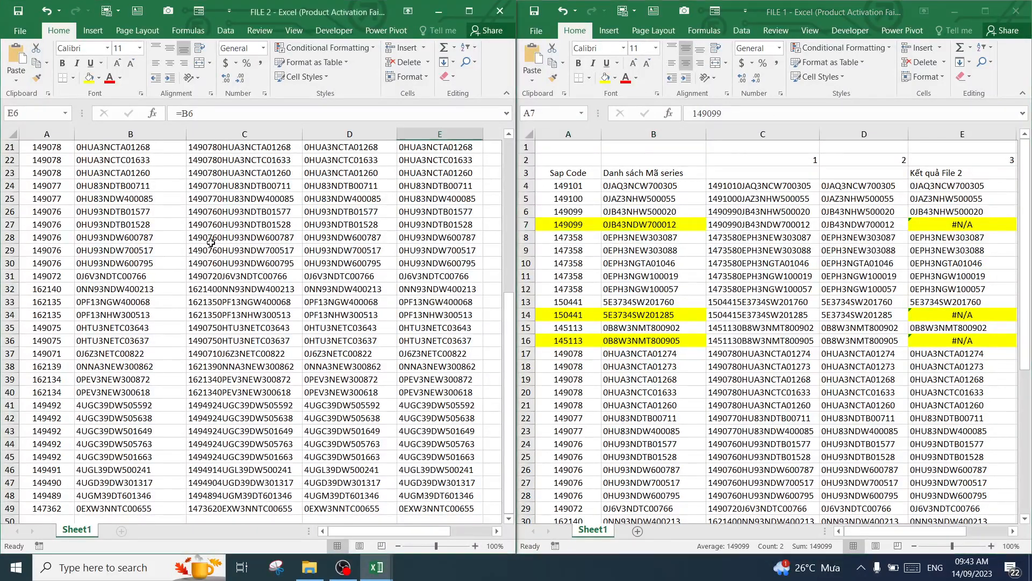
{"action": "scroll", "coordinate": [238, 258], "scroll_direction": "up", "scroll_amount": 5}
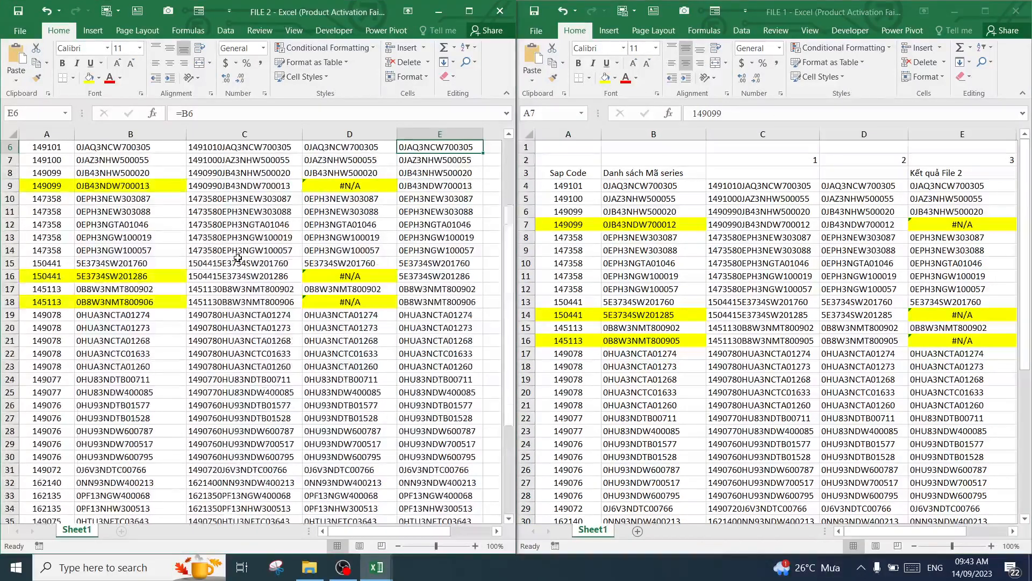
{"action": "left_click", "coordinate": [623, 226]}
{"action": "left_click", "coordinate": [617, 318]}
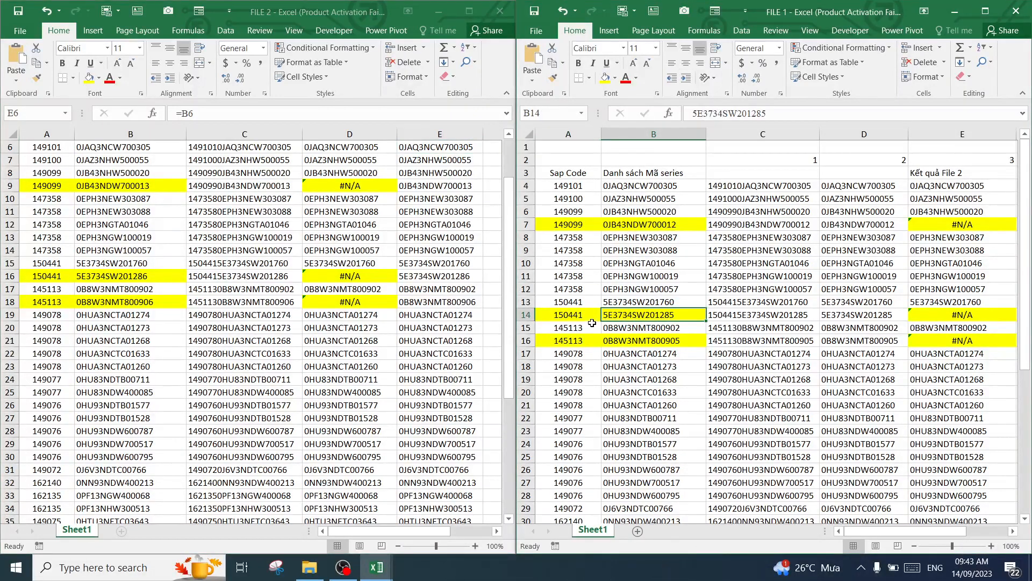
{"action": "left_click_drag", "start_coordinate": [577, 317], "coordinate": [623, 341]}
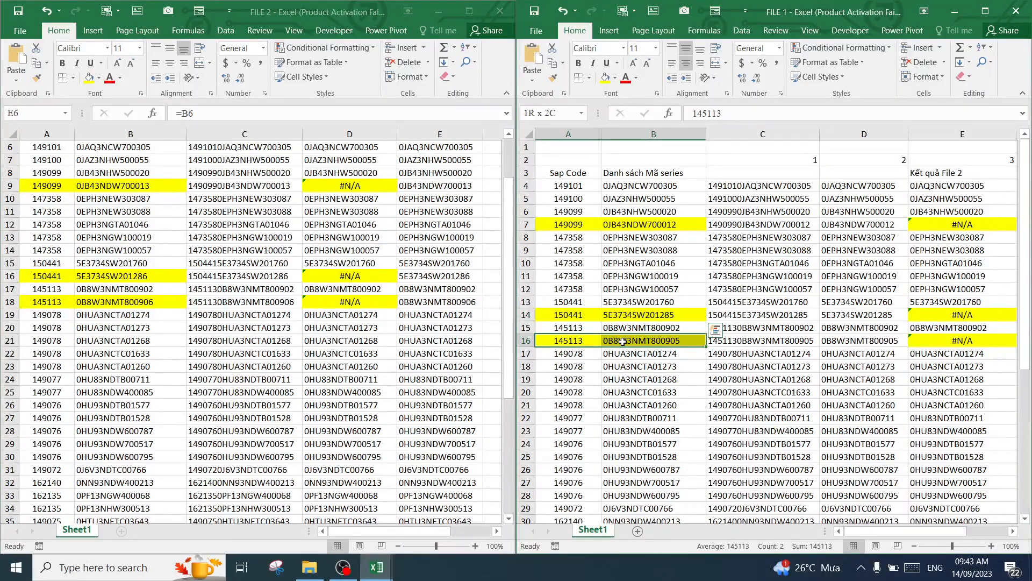
{"action": "left_click", "coordinate": [249, 211]}
{"action": "left_click", "coordinate": [295, 236]}
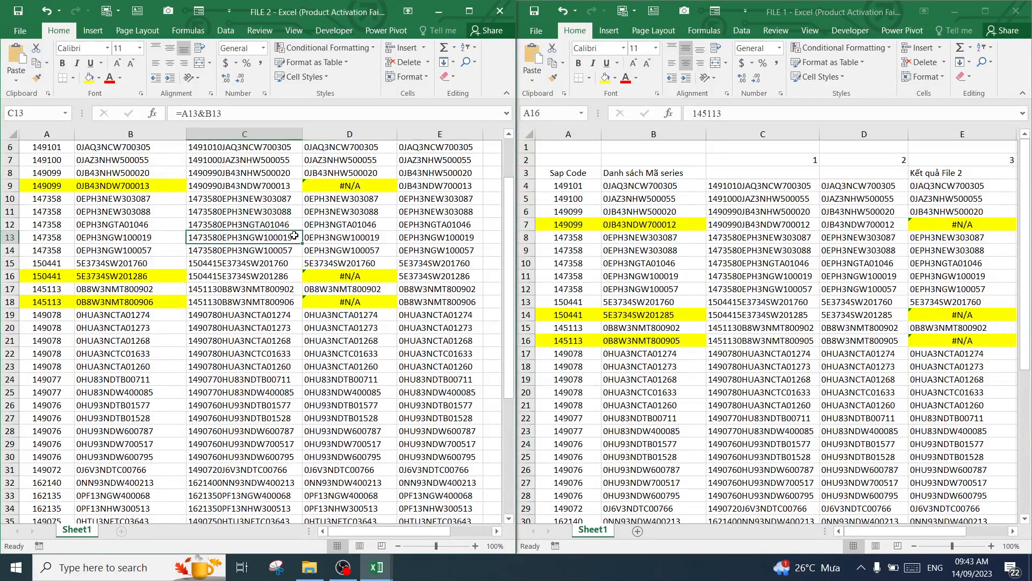
{"action": "left_click_drag", "start_coordinate": [34, 185], "coordinate": [108, 186]}
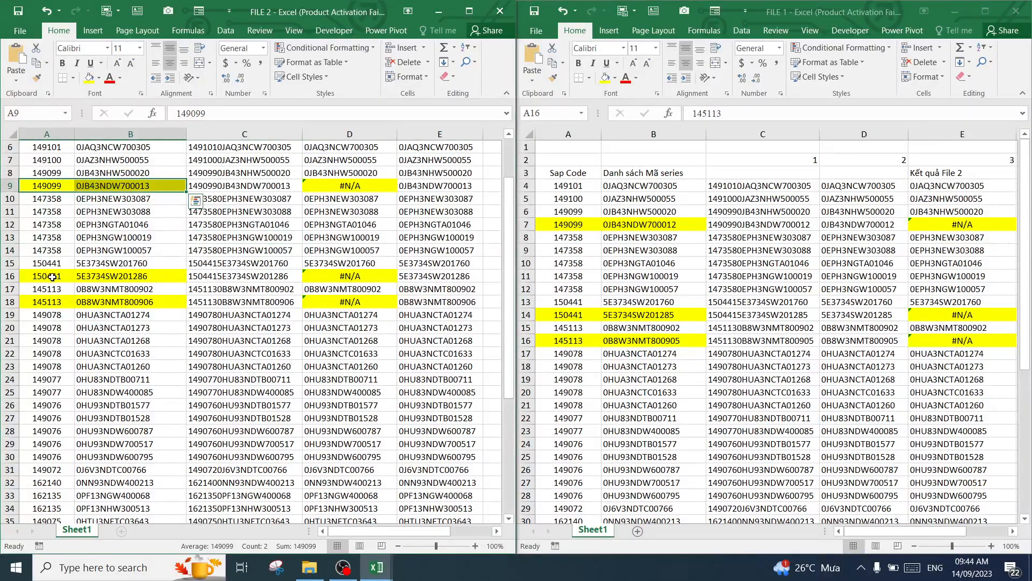
{"action": "left_click_drag", "start_coordinate": [52, 277], "coordinate": [118, 278]}
{"action": "left_click_drag", "start_coordinate": [58, 303], "coordinate": [93, 5]}
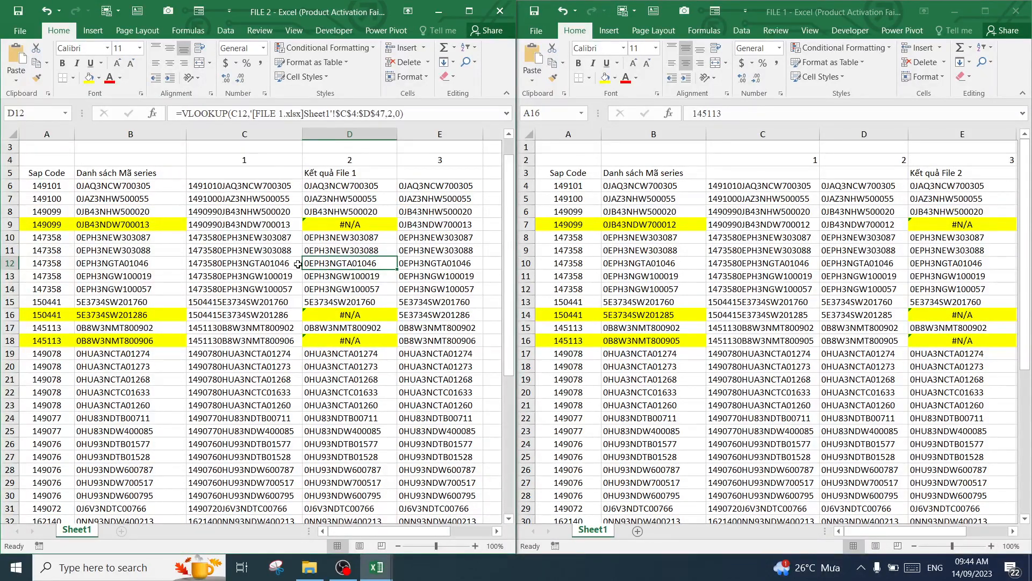
{"action": "left_click", "coordinate": [818, 250]}
{"action": "left_click", "coordinate": [373, 266]}
{"action": "left_click", "coordinate": [782, 237]}
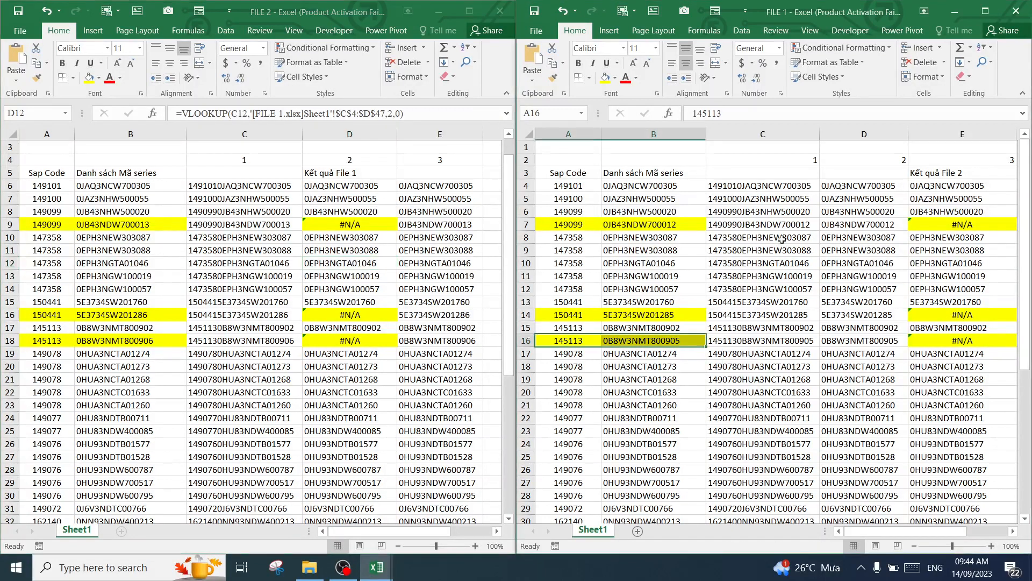
{"action": "left_click", "coordinate": [325, 244]}
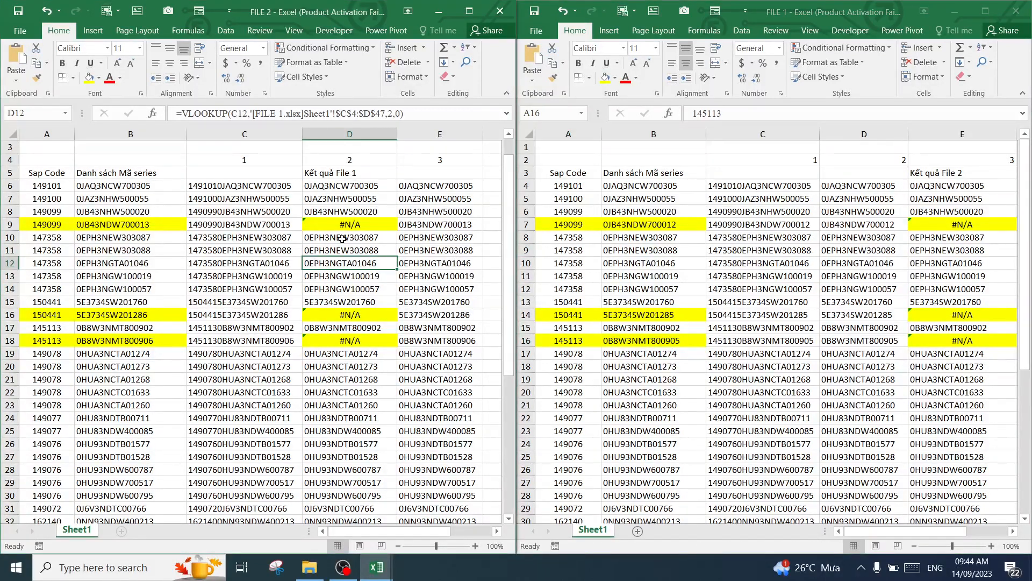
{"action": "left_click", "coordinate": [806, 239]}
{"action": "left_click", "coordinate": [389, 251]}
{"action": "left_click", "coordinate": [761, 262]}
{"action": "left_click", "coordinate": [815, 279]}
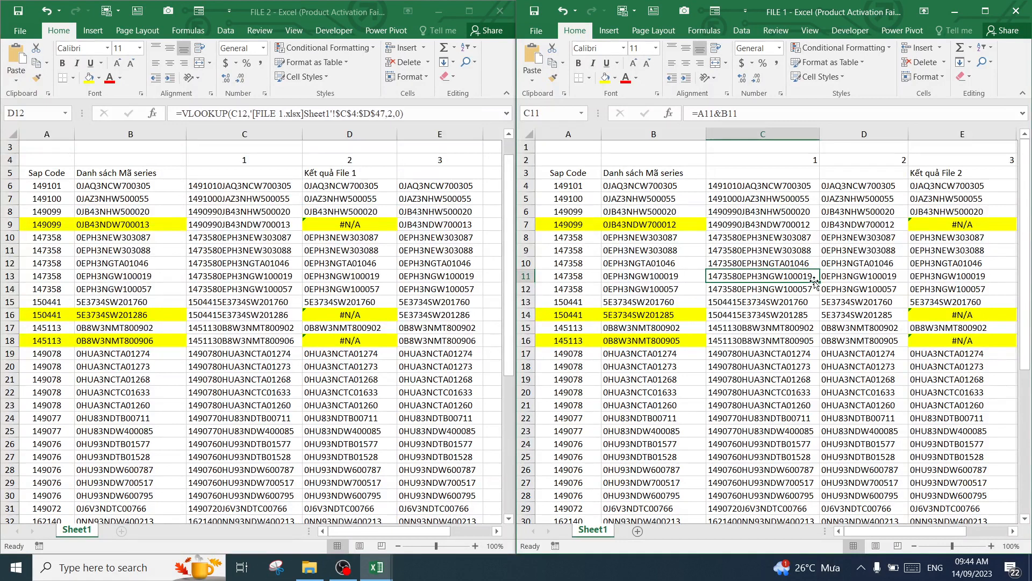
Review the highlighted Sap Code and series pairs in rows 7, 14 and 16 of FILE 1
{"action": "left_click", "coordinate": [571, 224]}
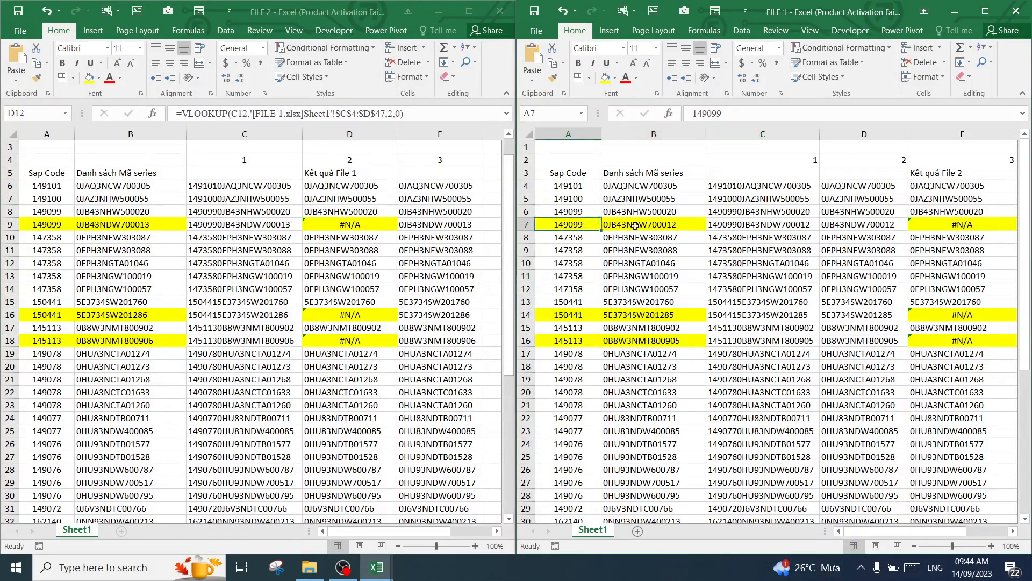
{"action": "left_click_drag", "start_coordinate": [635, 225], "coordinate": [679, 227]}
{"action": "left_click_drag", "start_coordinate": [564, 317], "coordinate": [623, 317]}
{"action": "left_click_drag", "start_coordinate": [562, 341], "coordinate": [662, 341]}
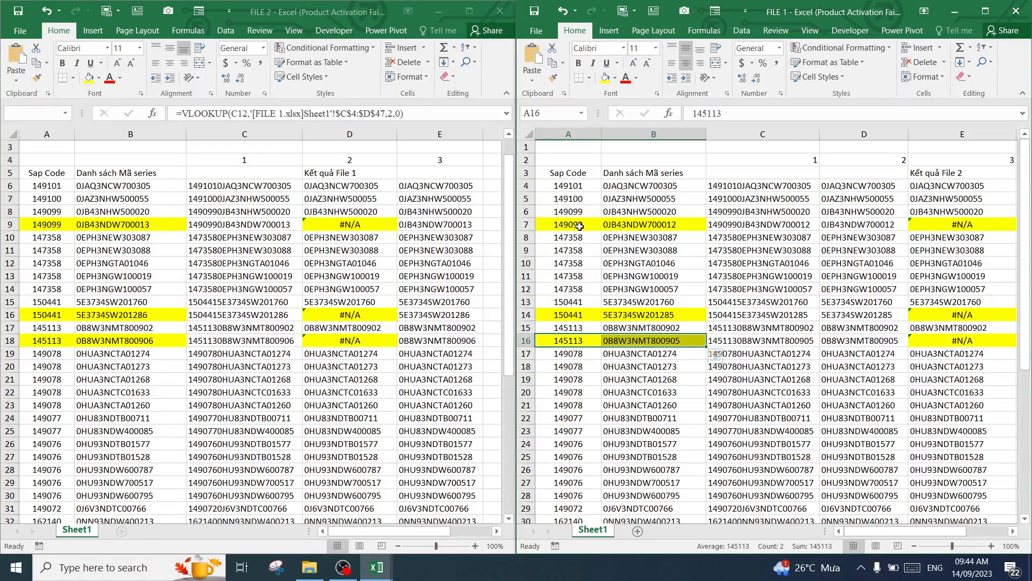
{"action": "left_click_drag", "start_coordinate": [561, 224], "coordinate": [659, 221]}
{"action": "left_click_drag", "start_coordinate": [563, 313], "coordinate": [644, 313]}
{"action": "left_click_drag", "start_coordinate": [566, 340], "coordinate": [624, 342]}
{"action": "left_click", "coordinate": [321, 378]}
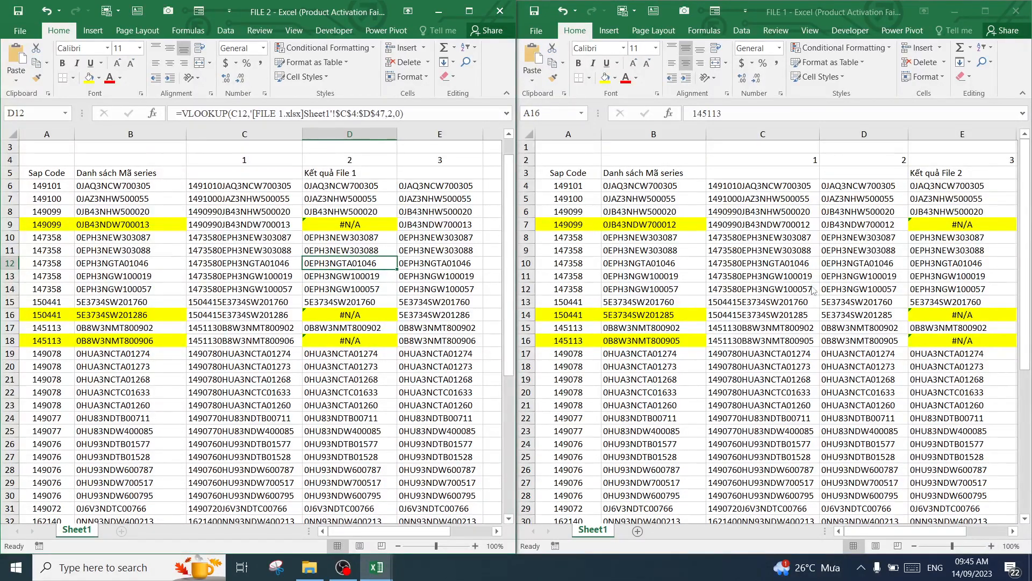
Examine the Sap Code, series, joined key and VLOOKUP formula cells in columns A to D of FILE 2
{"action": "left_click", "coordinate": [59, 237]}
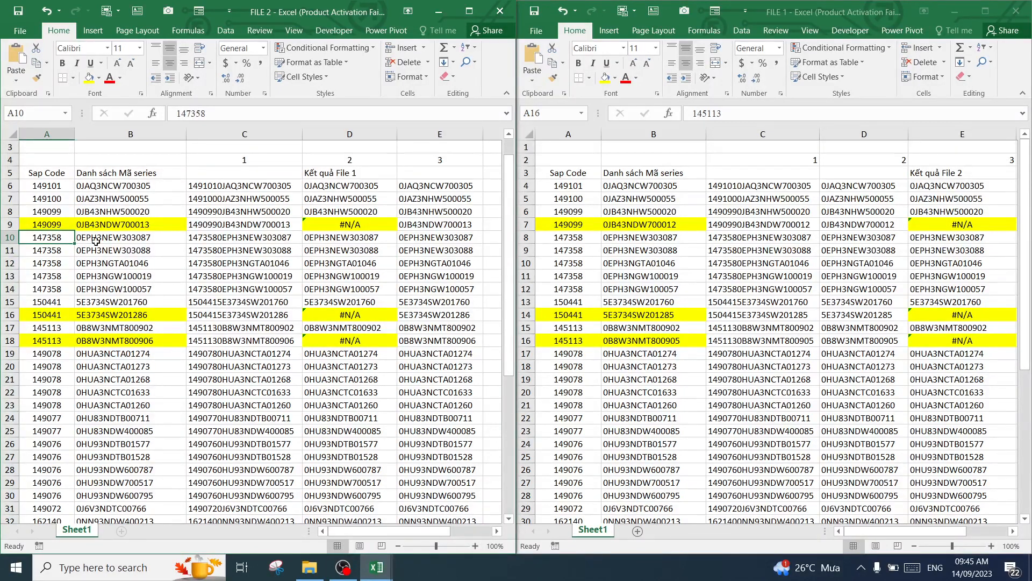
{"action": "left_click_drag", "start_coordinate": [110, 240], "coordinate": [116, 278]}
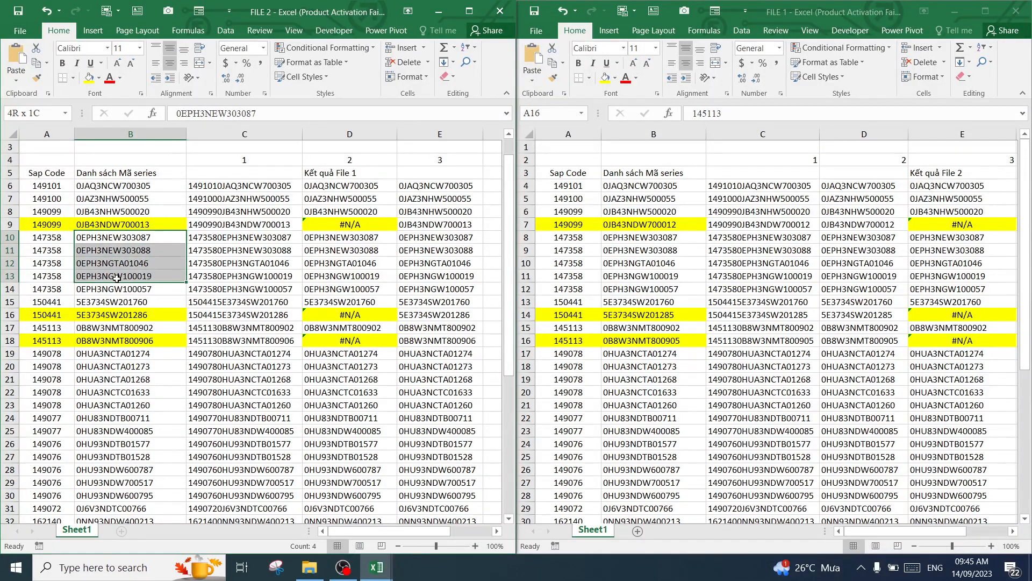
{"action": "left_click", "coordinate": [149, 191]}
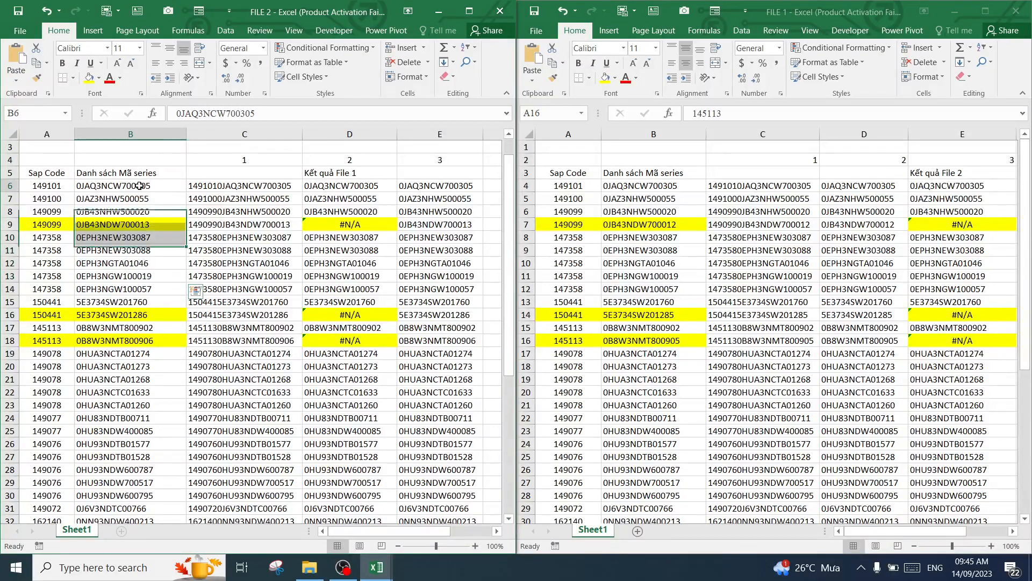
{"action": "left_click", "coordinate": [223, 188]}
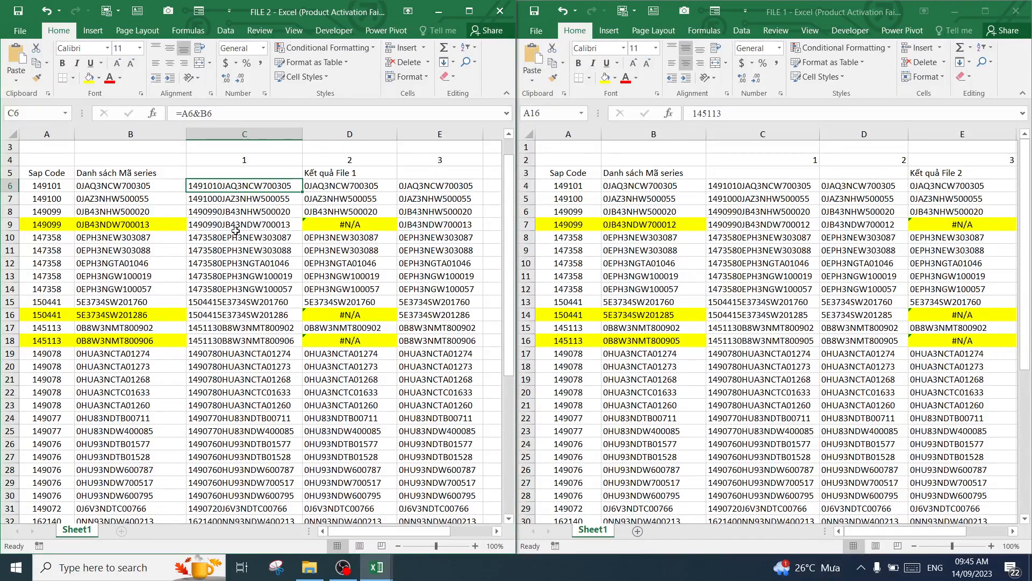
{"action": "left_click", "coordinate": [361, 260]}
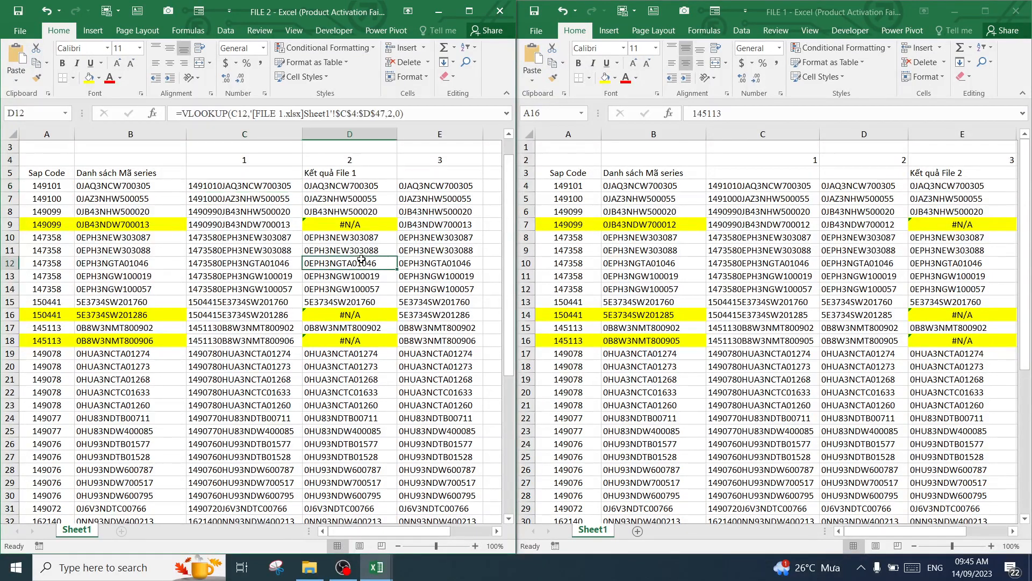
{"action": "left_click", "coordinate": [356, 186]}
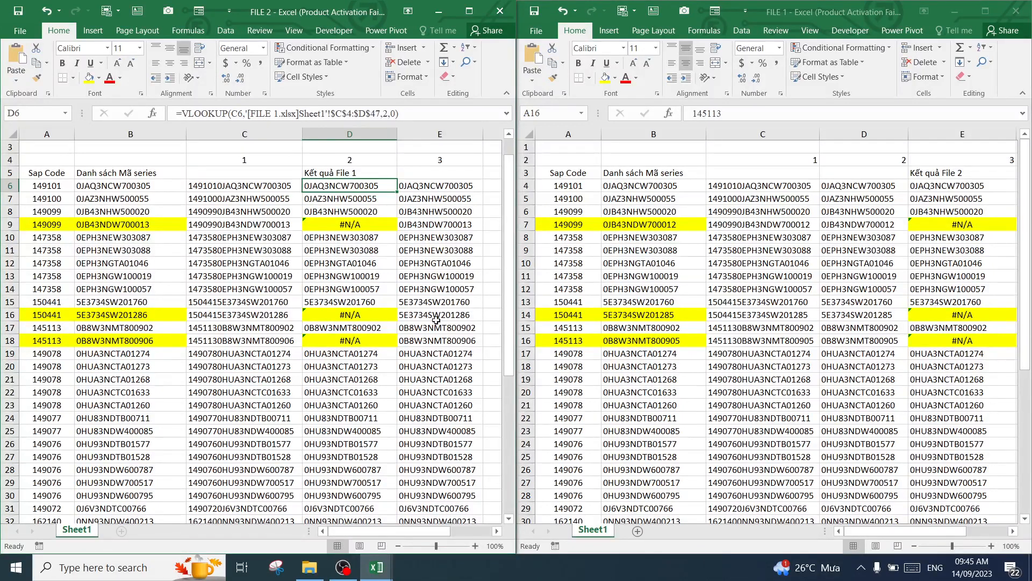
{"action": "left_click", "coordinate": [358, 275]}
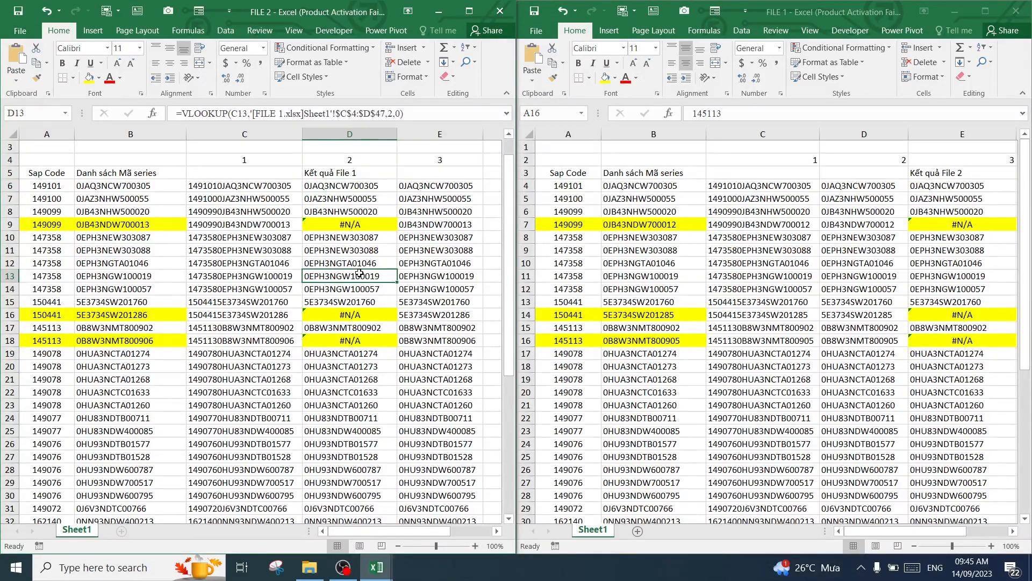